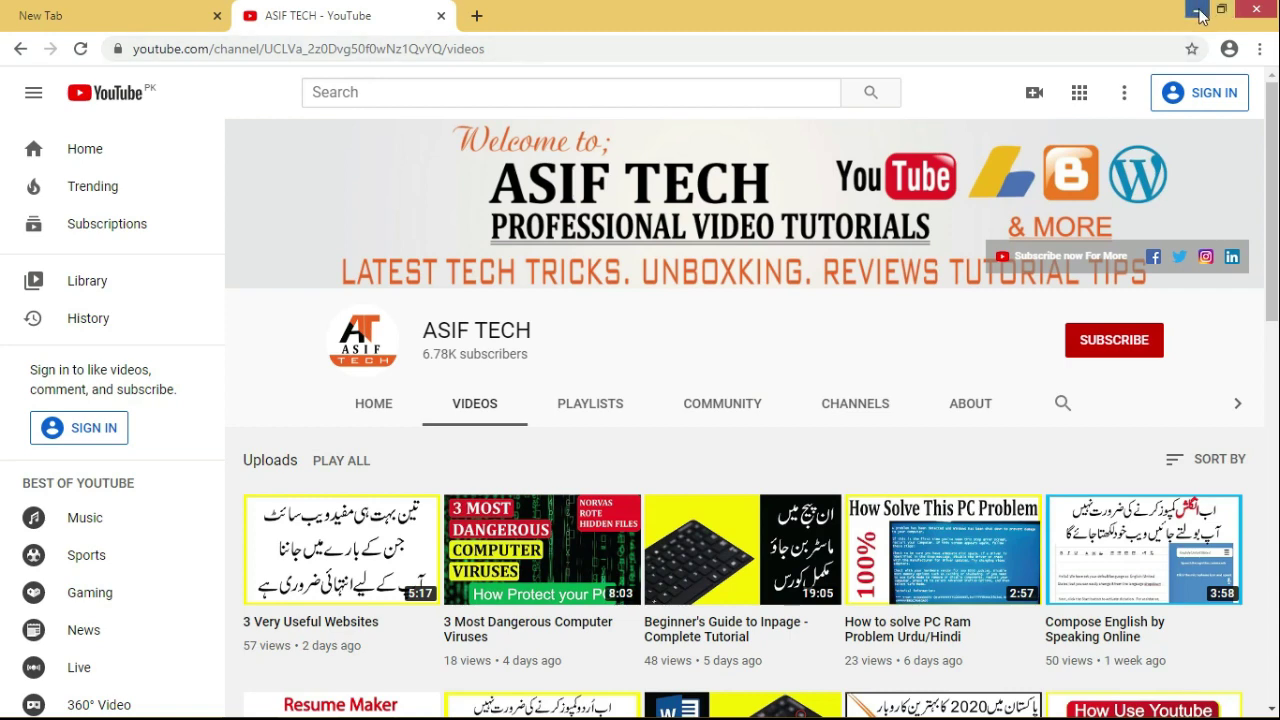
Step: Switch from the browser to Microsoft Word and create a new blank document
left_click(1198, 12)
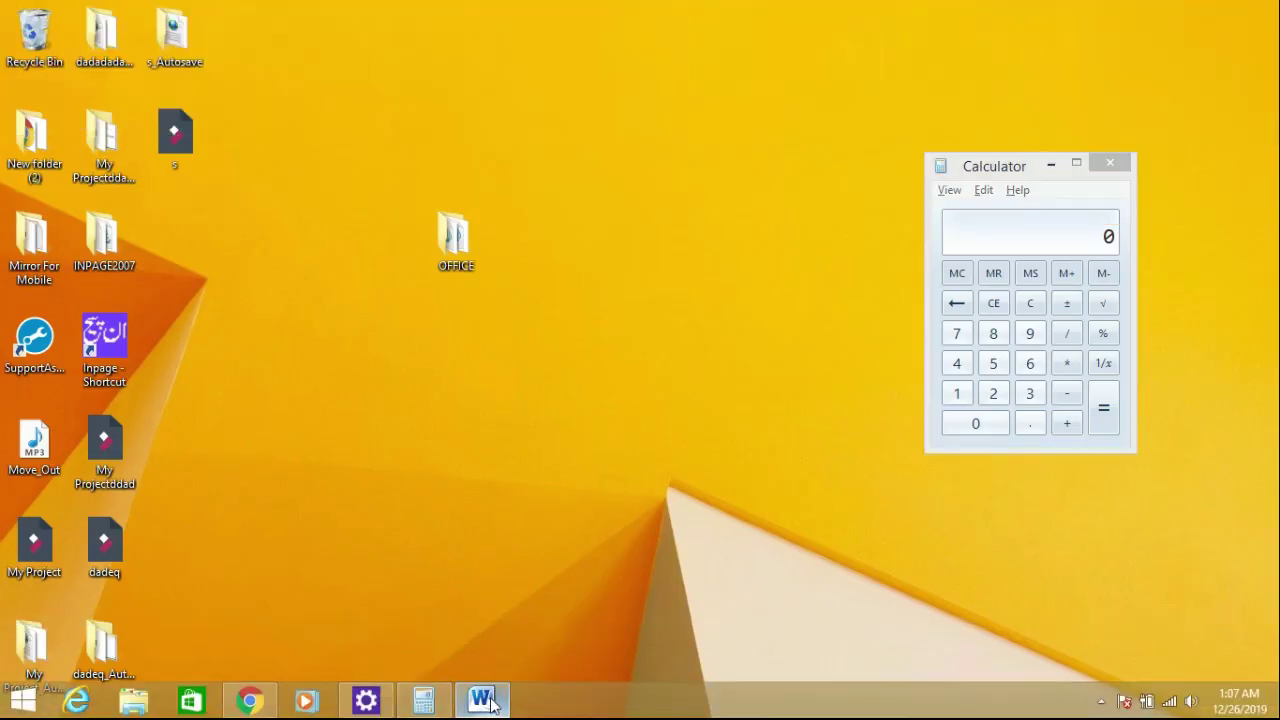
left_click(491, 702)
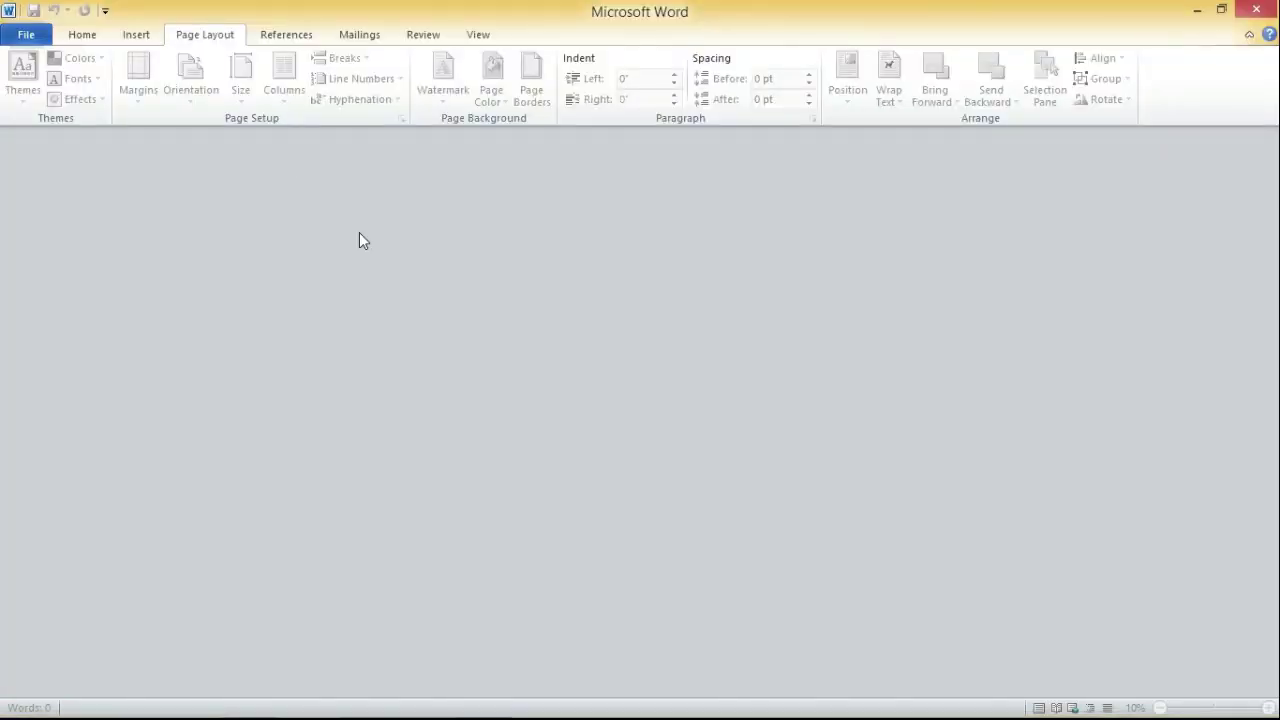
left_click(84, 36)
left_click(30, 38)
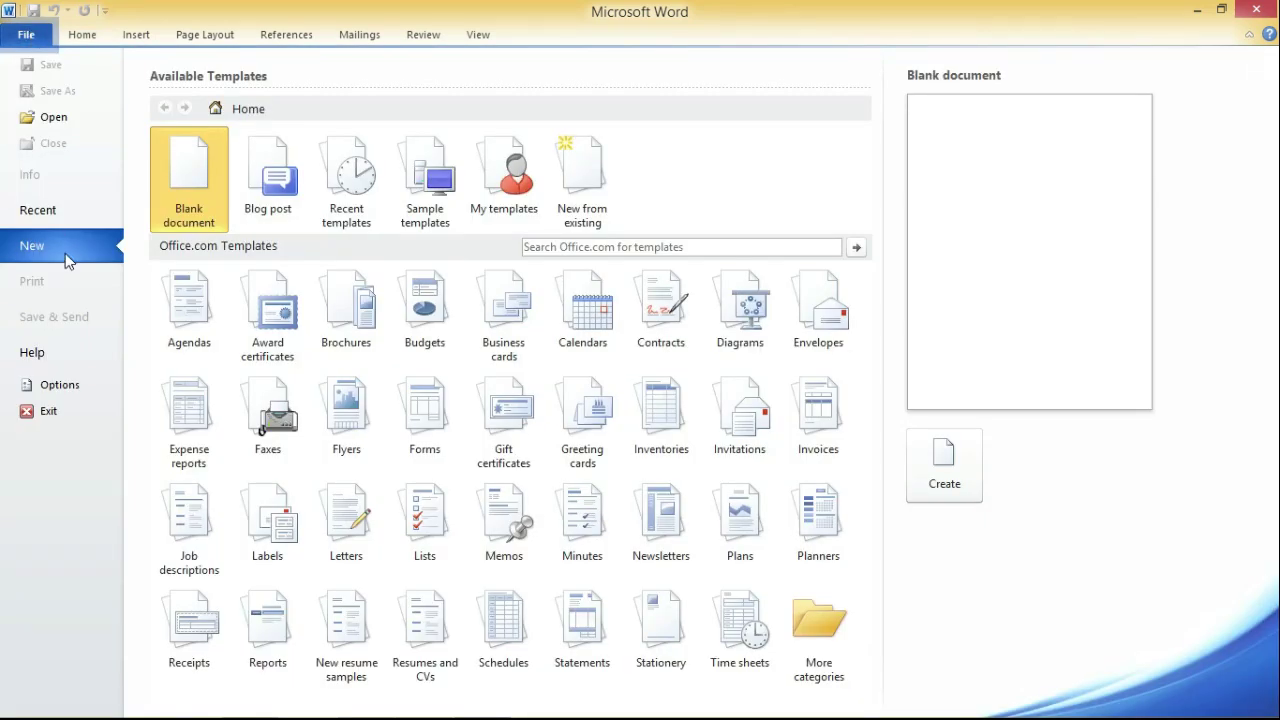
left_click(965, 470)
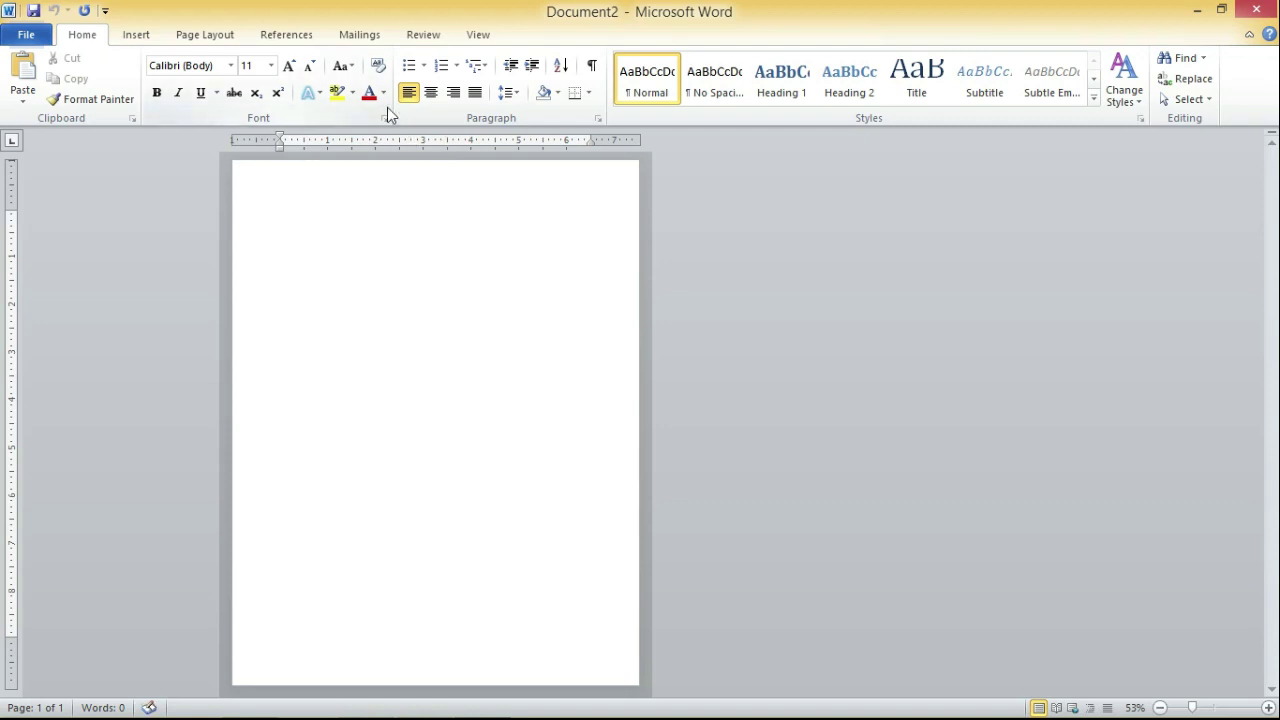
left_click(479, 35)
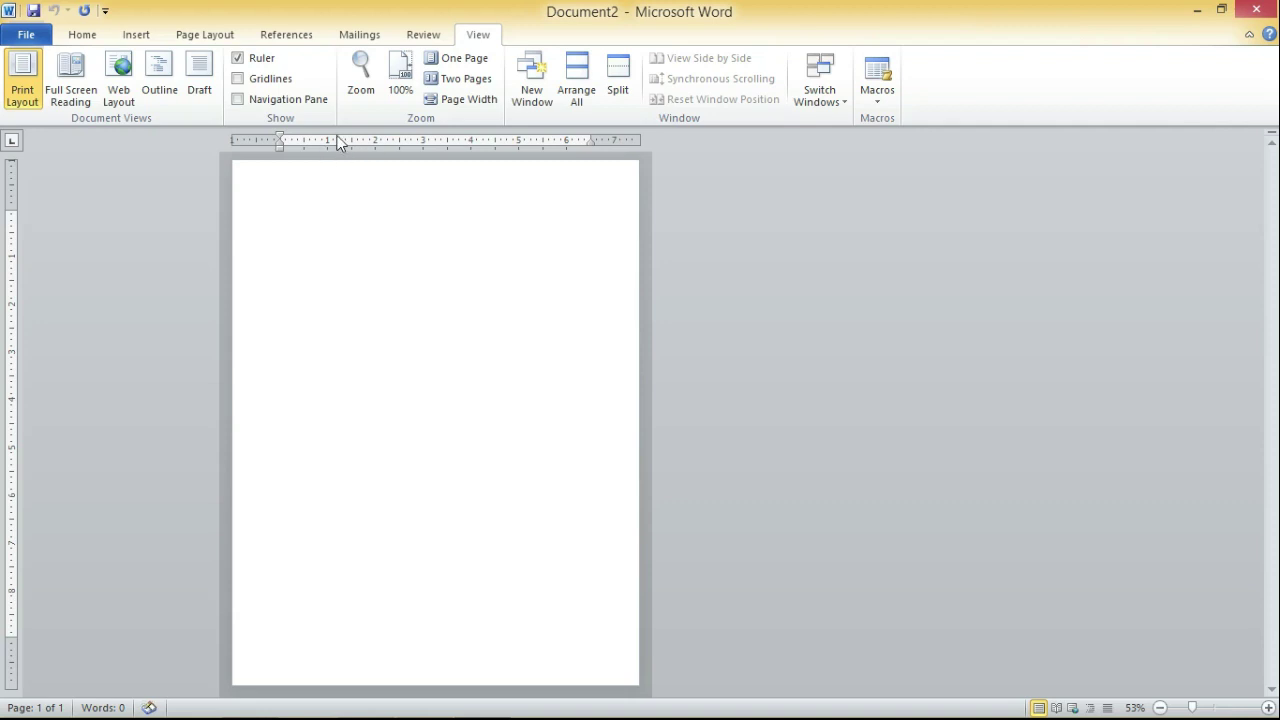
left_click(88, 40)
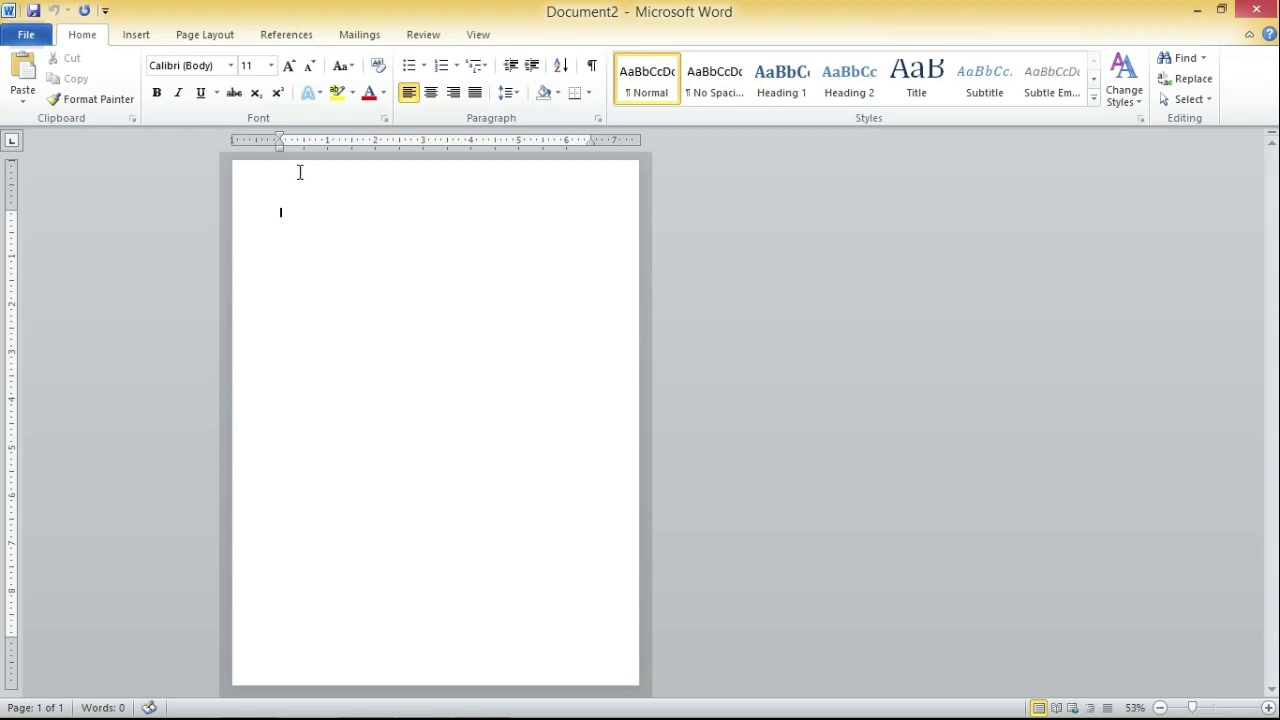
left_click(326, 140)
double_click(331, 142)
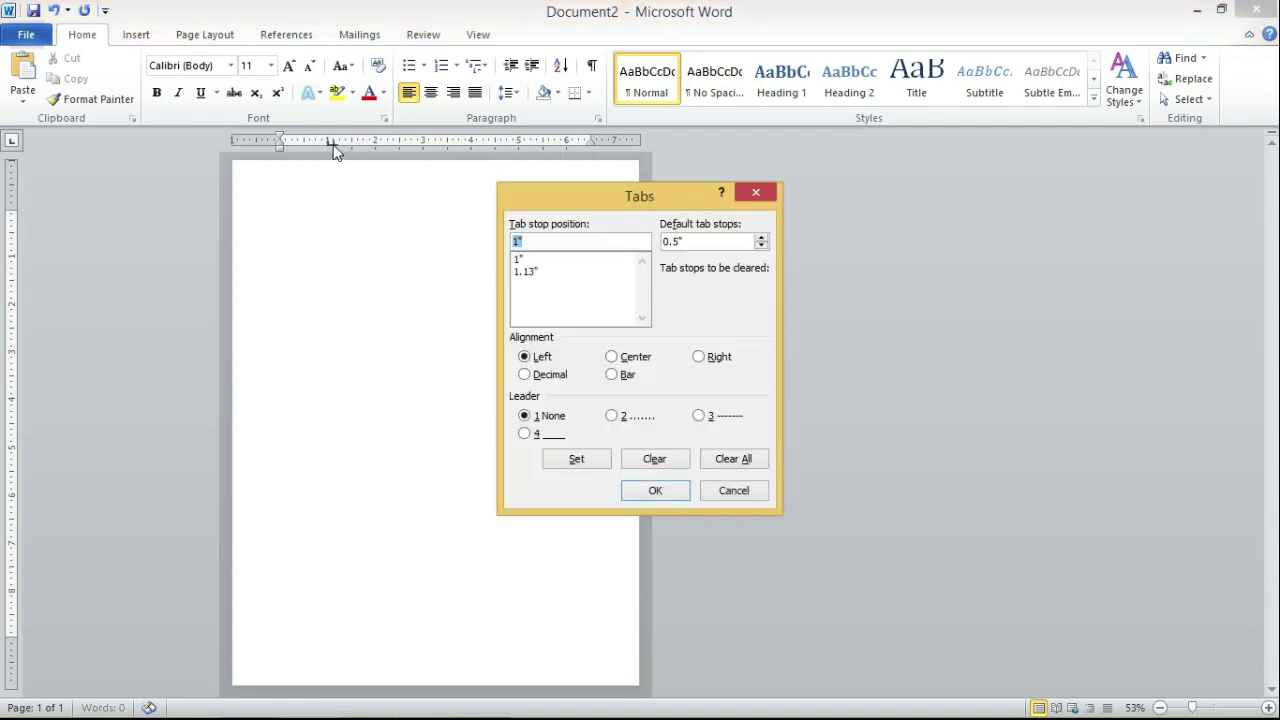
left_click(666, 461)
left_click(668, 461)
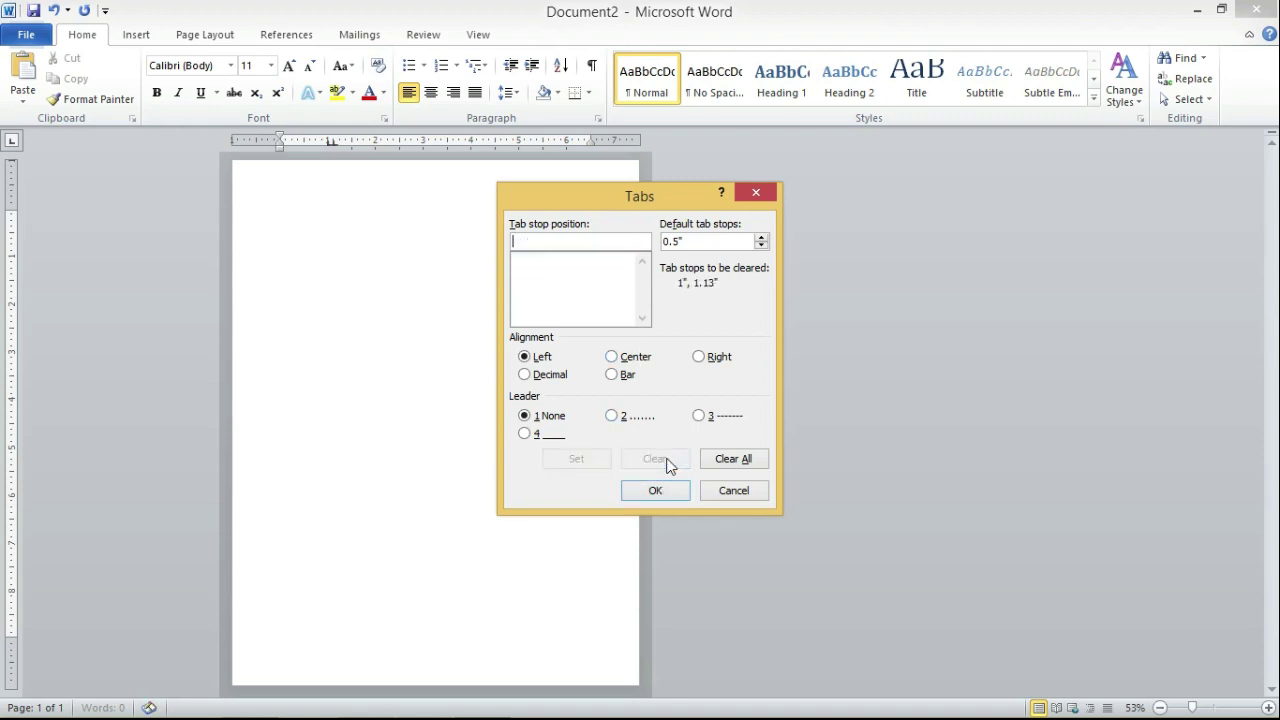
left_click(656, 491)
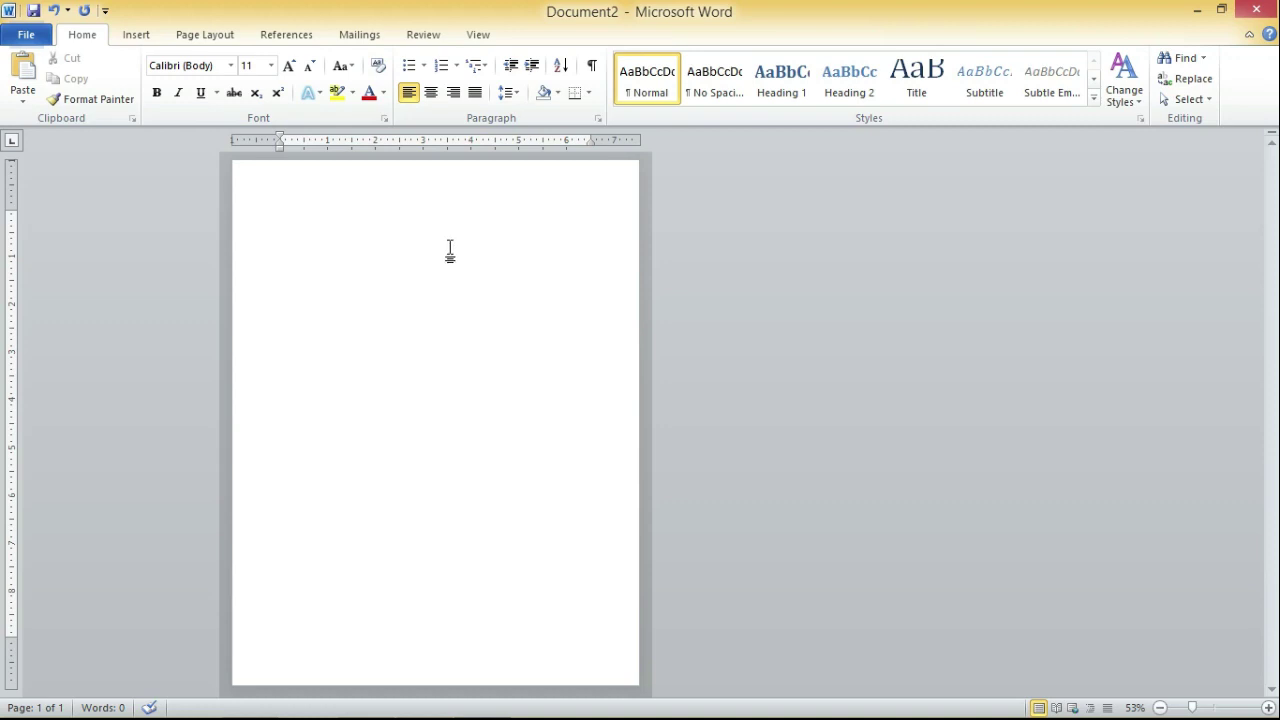
type("+")
key("BackSpace")
Step: Set the whole document's paper size to A5 Transverse in the page setup and apply it
left_click(191, 40)
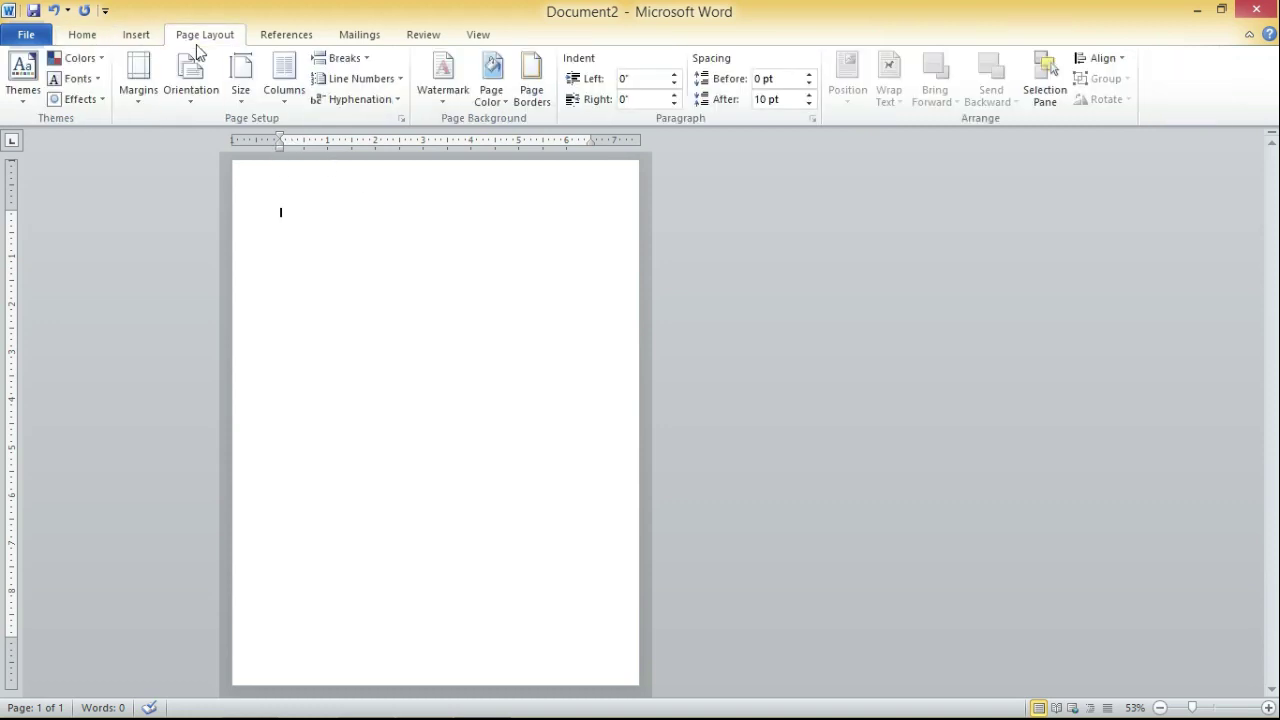
left_click(135, 107)
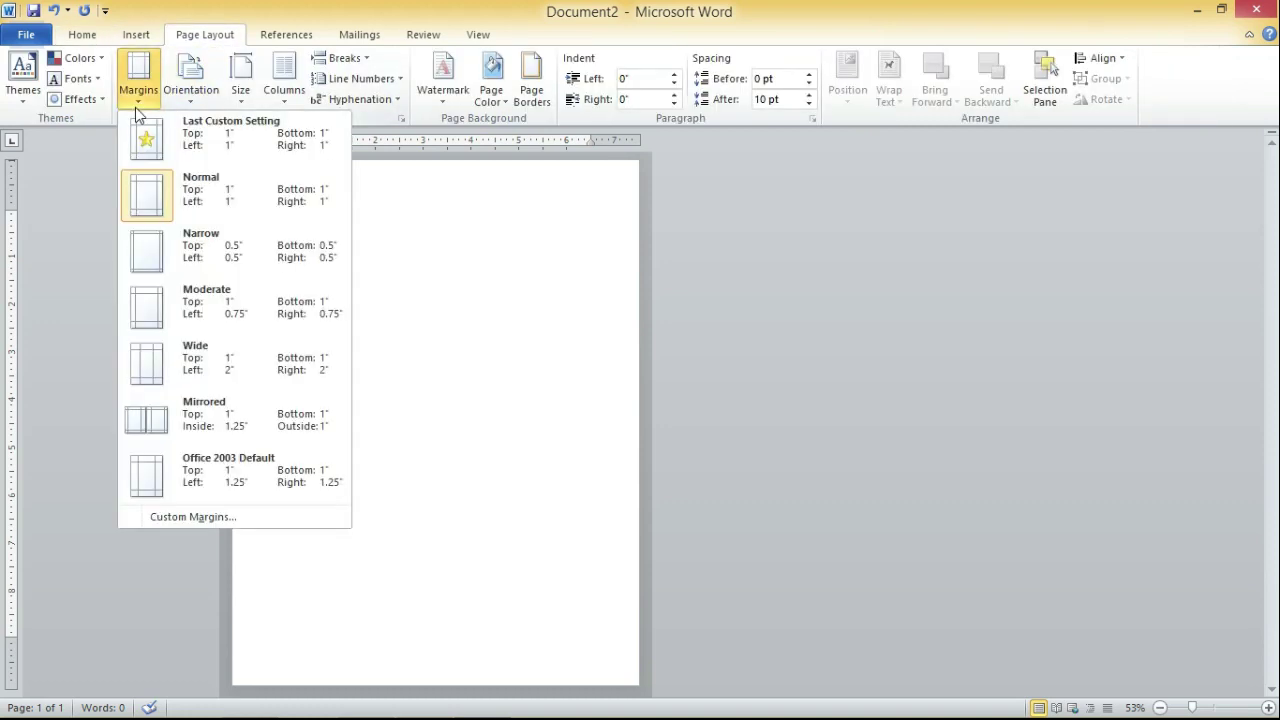
left_click(236, 517)
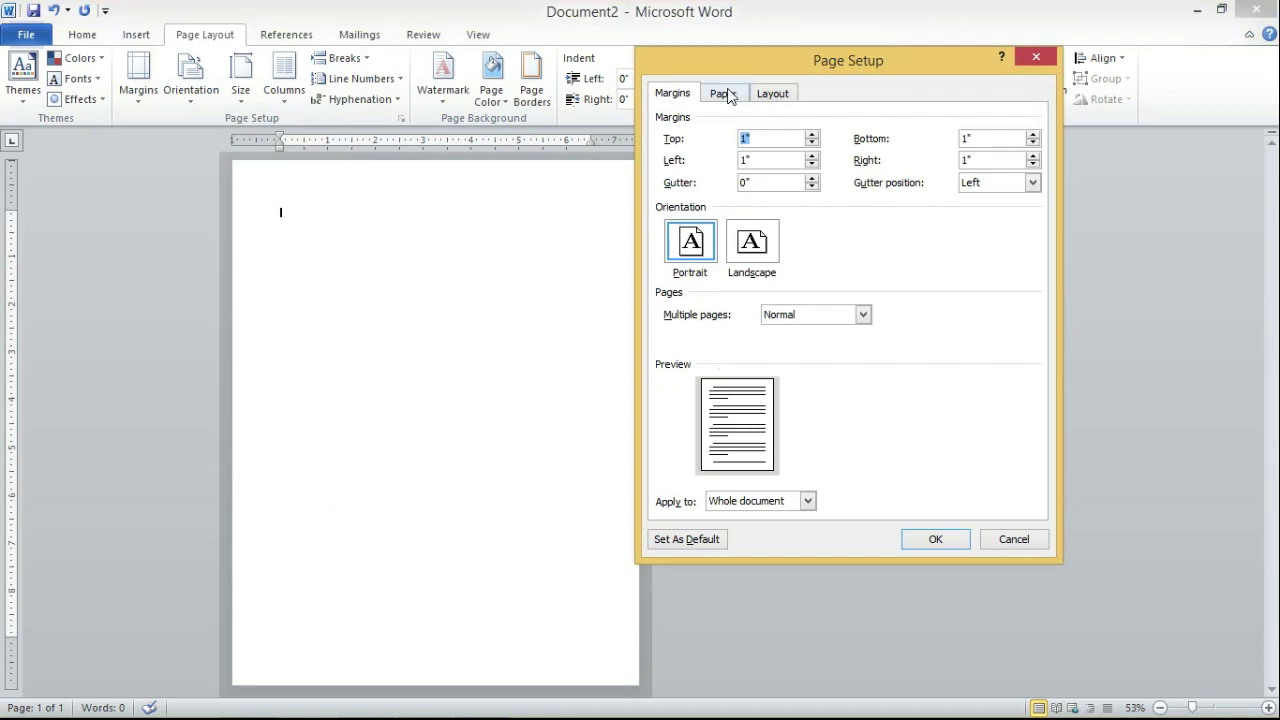
left_click(726, 94)
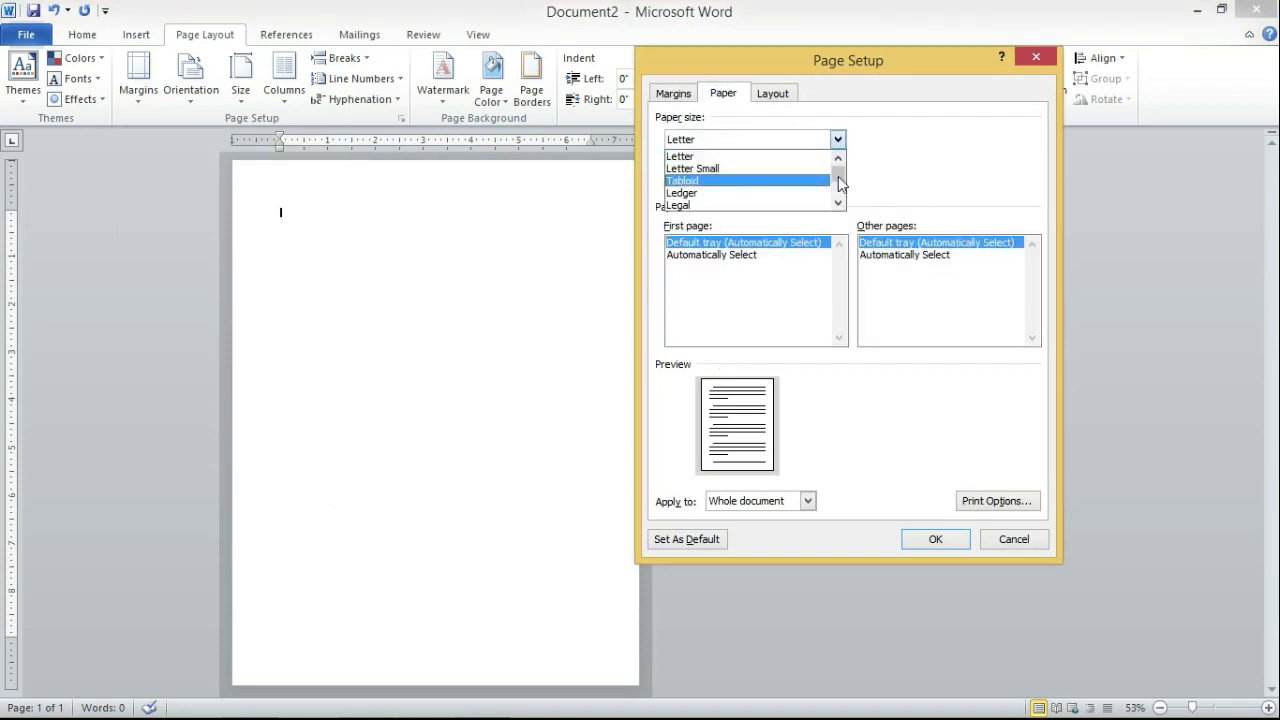
scroll(745, 180, "down", 15)
scroll(745, 185, "down", 4)
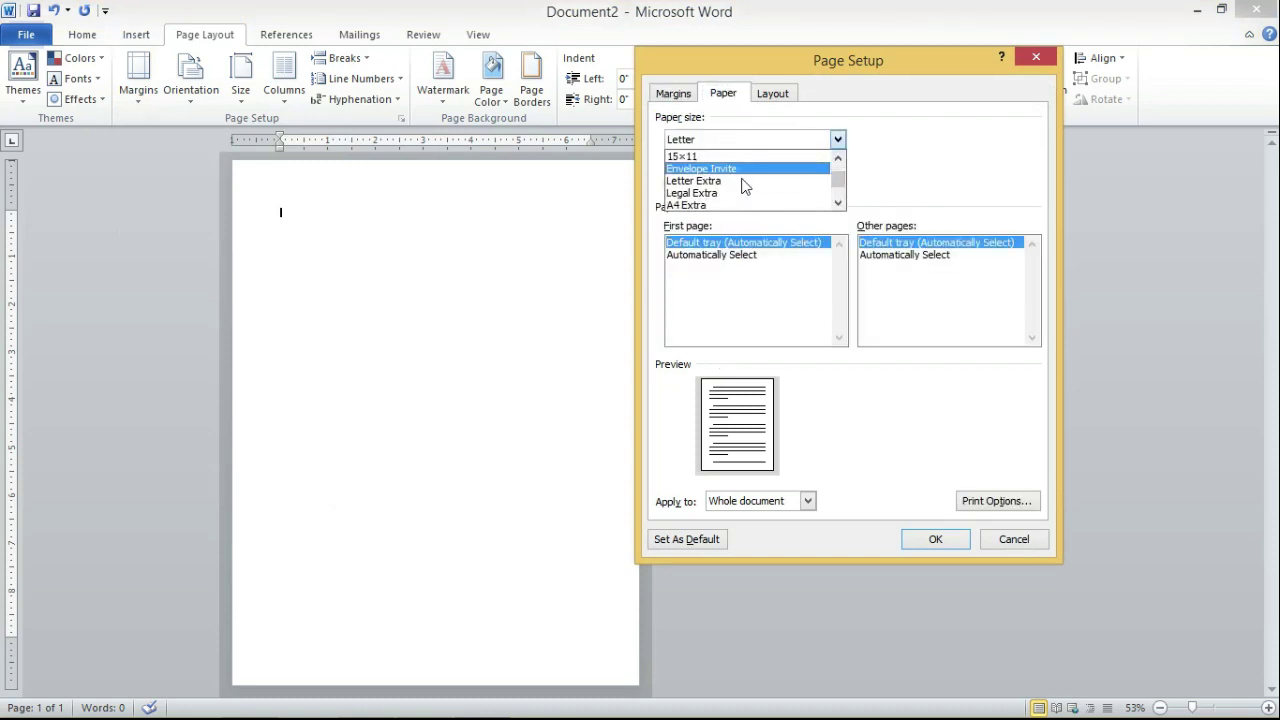
scroll(725, 187, "down", 5)
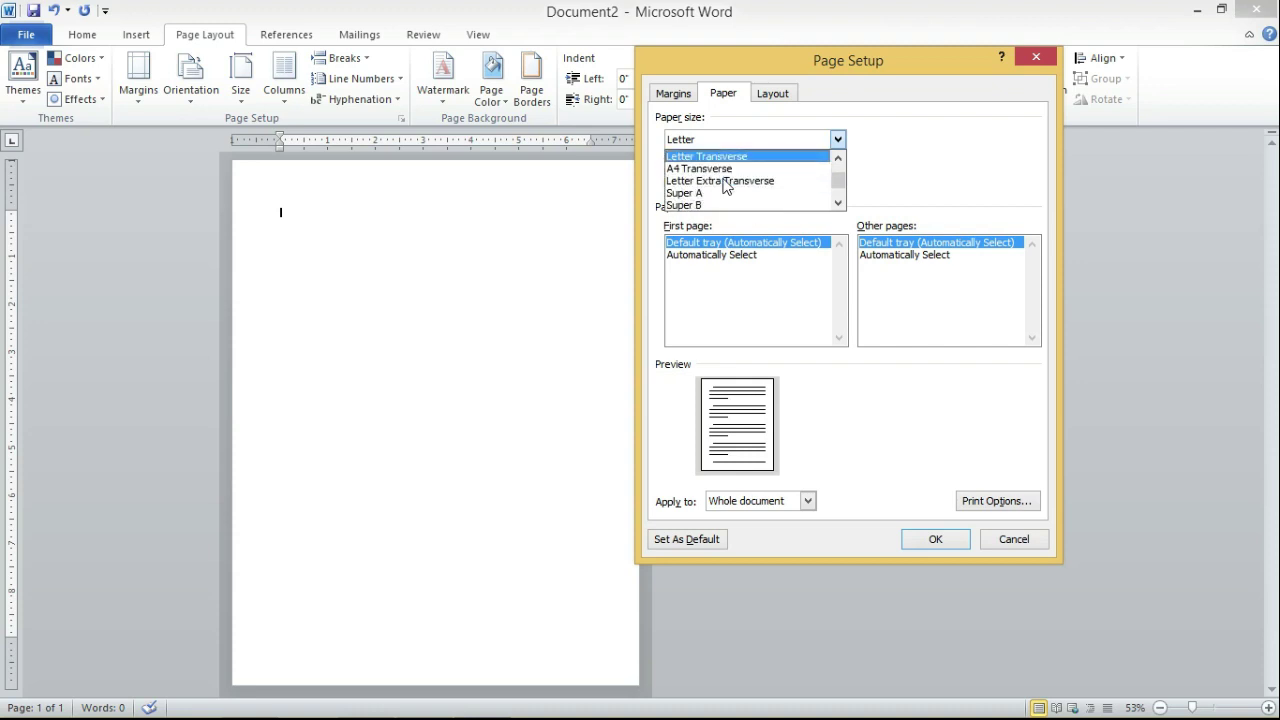
scroll(725, 187, "down", 1)
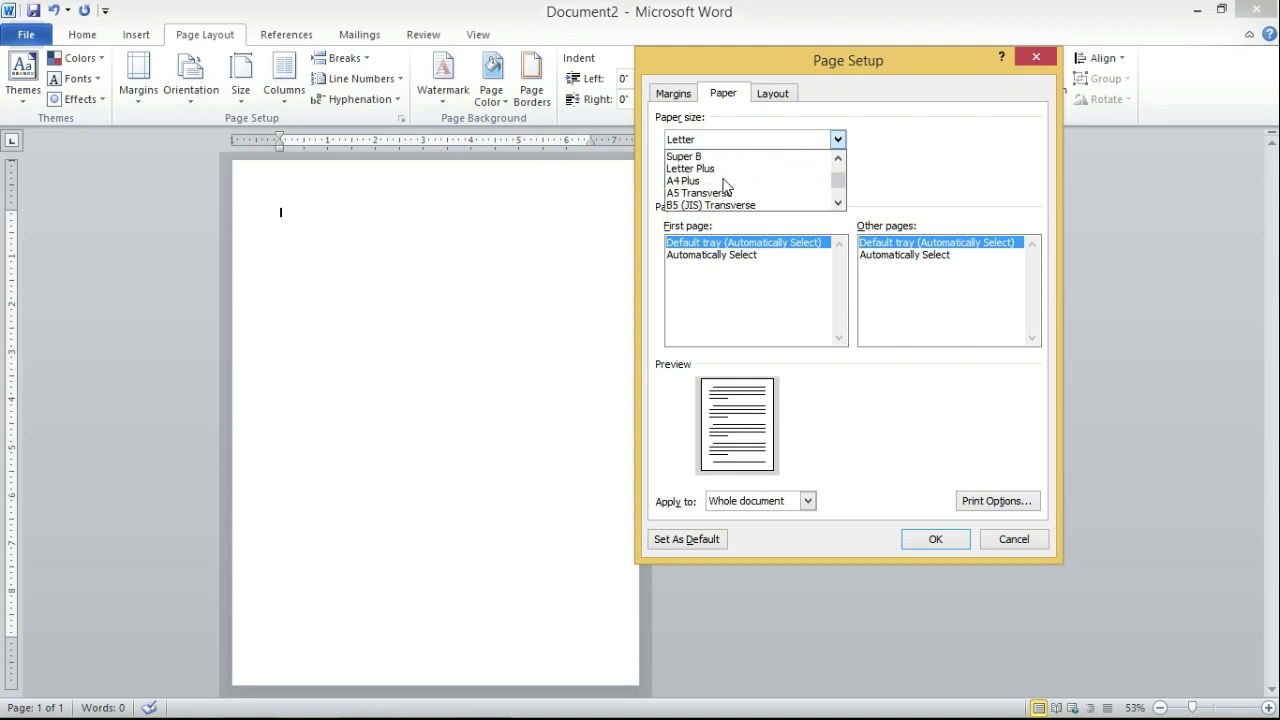
scroll(710, 188, "up", 4)
scroll(707, 187, "up", 3)
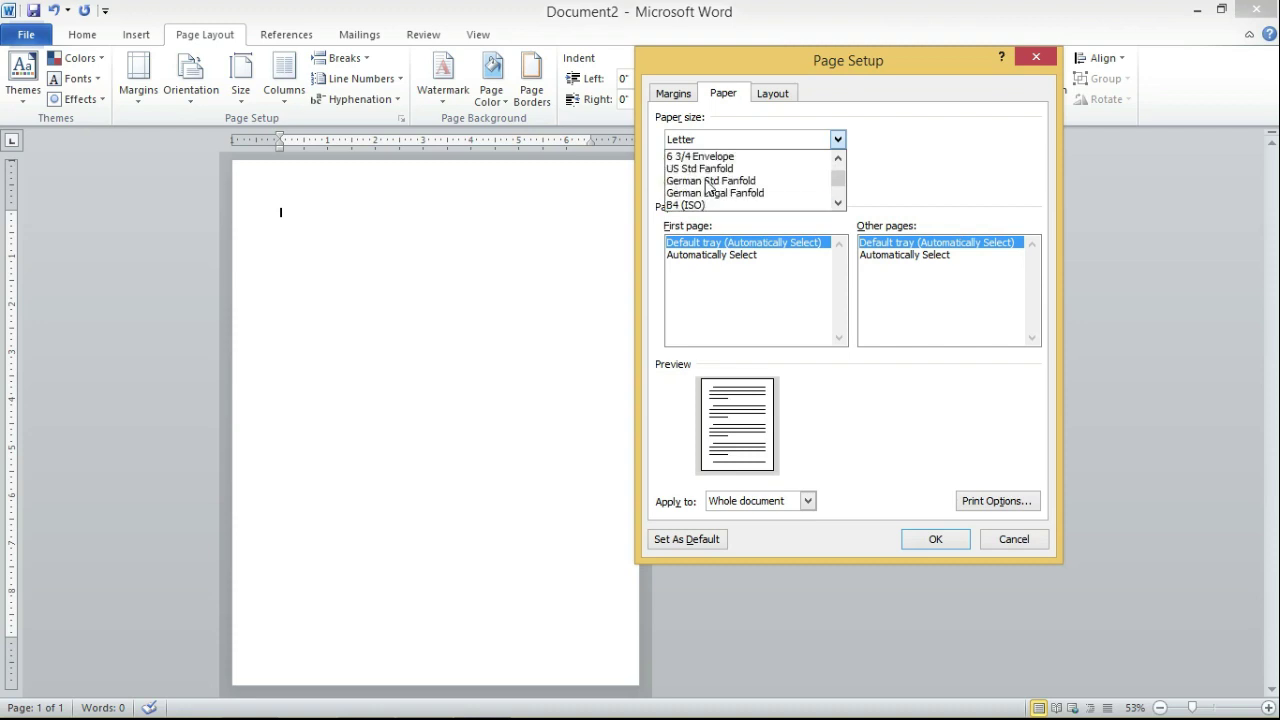
scroll(707, 185, "down", 3)
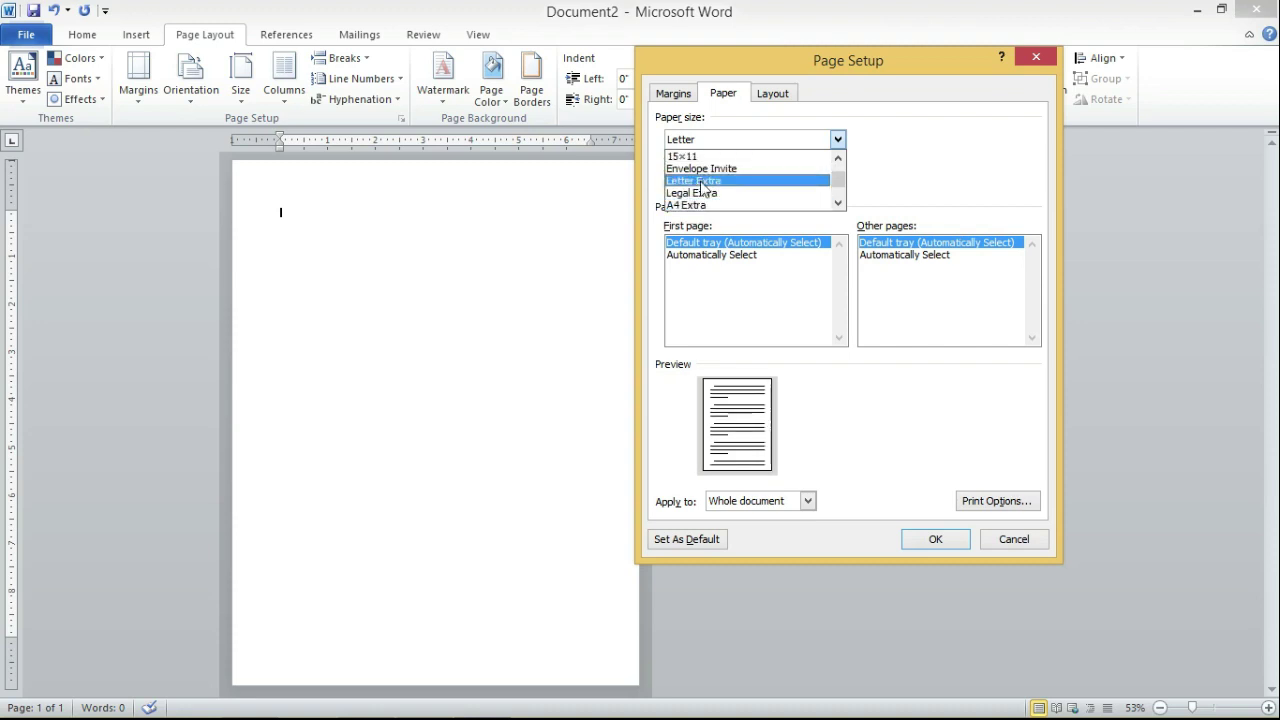
left_click(838, 204)
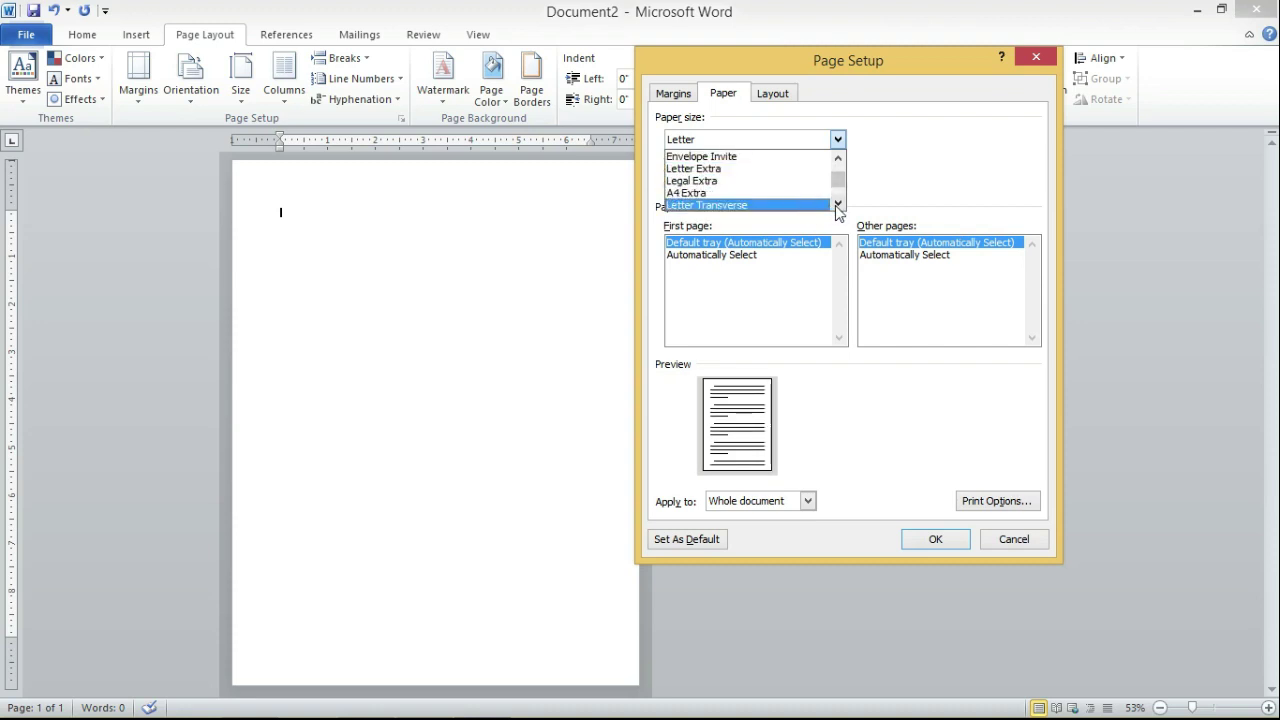
left_click(838, 204)
left_click(838, 204)
left_click(838, 204)
left_click(838, 204)
left_click(838, 204)
left_click(838, 204)
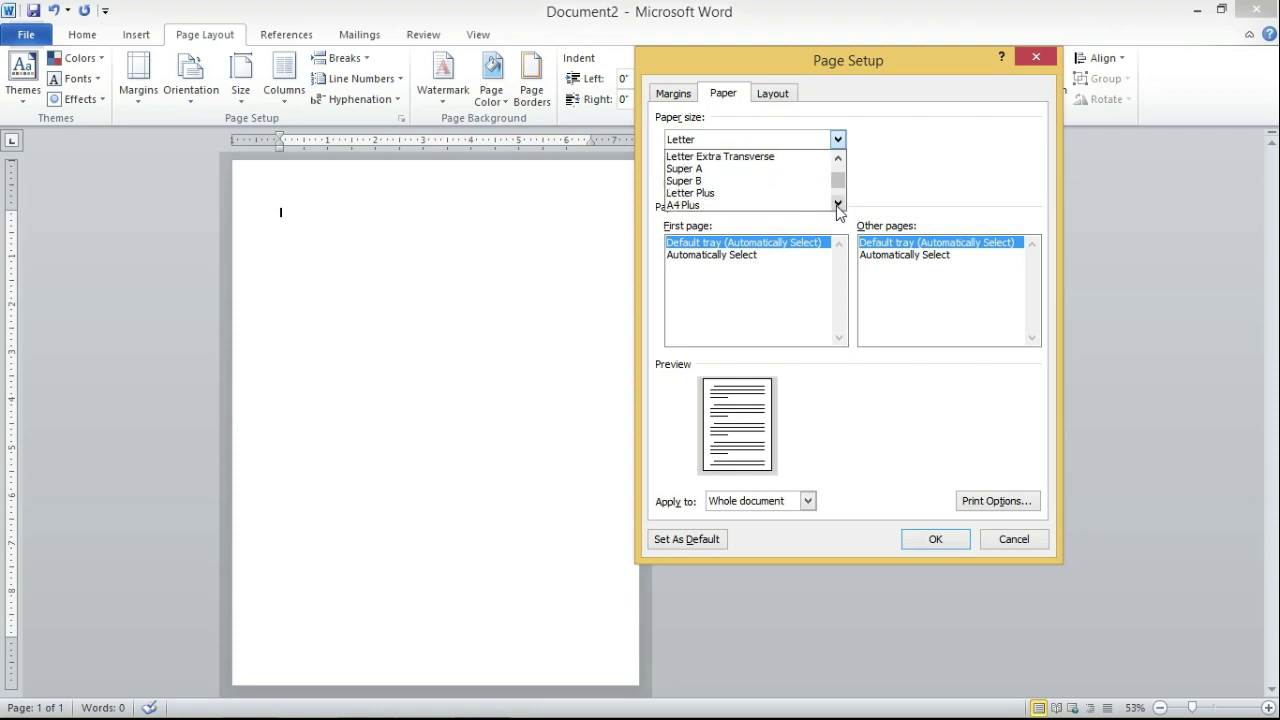
left_click(838, 204)
left_click(776, 210)
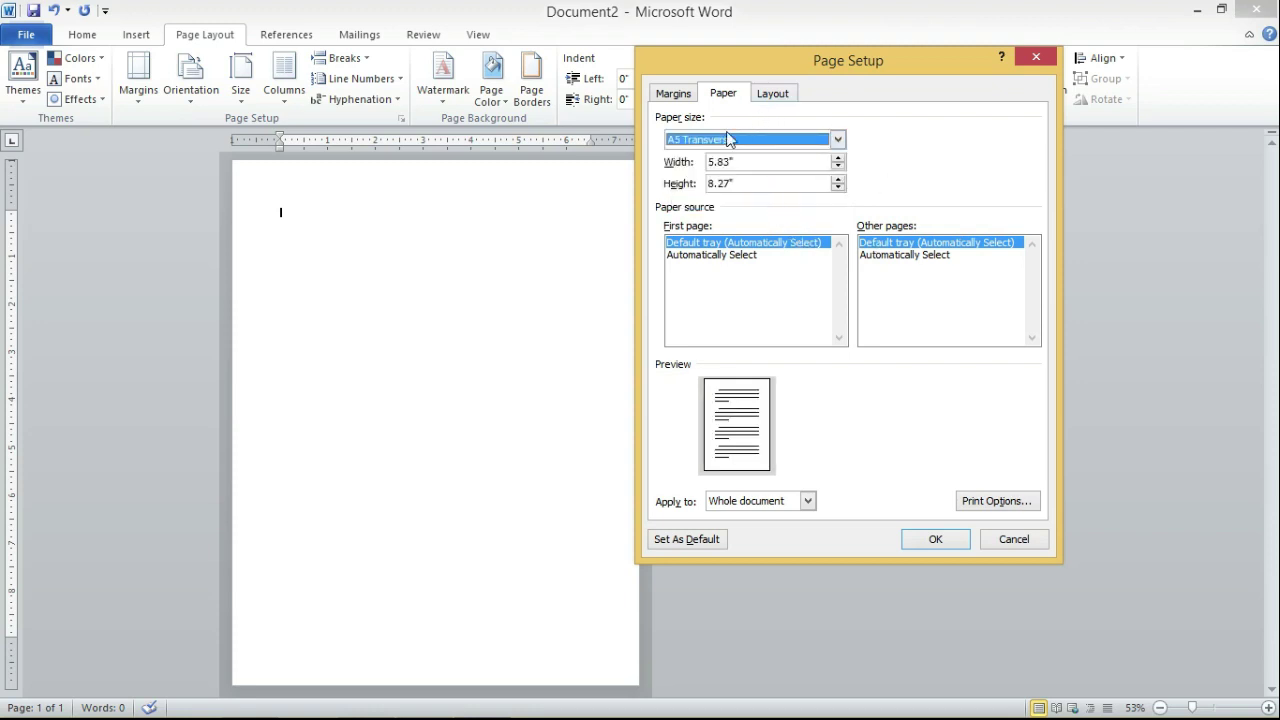
double_click(731, 162)
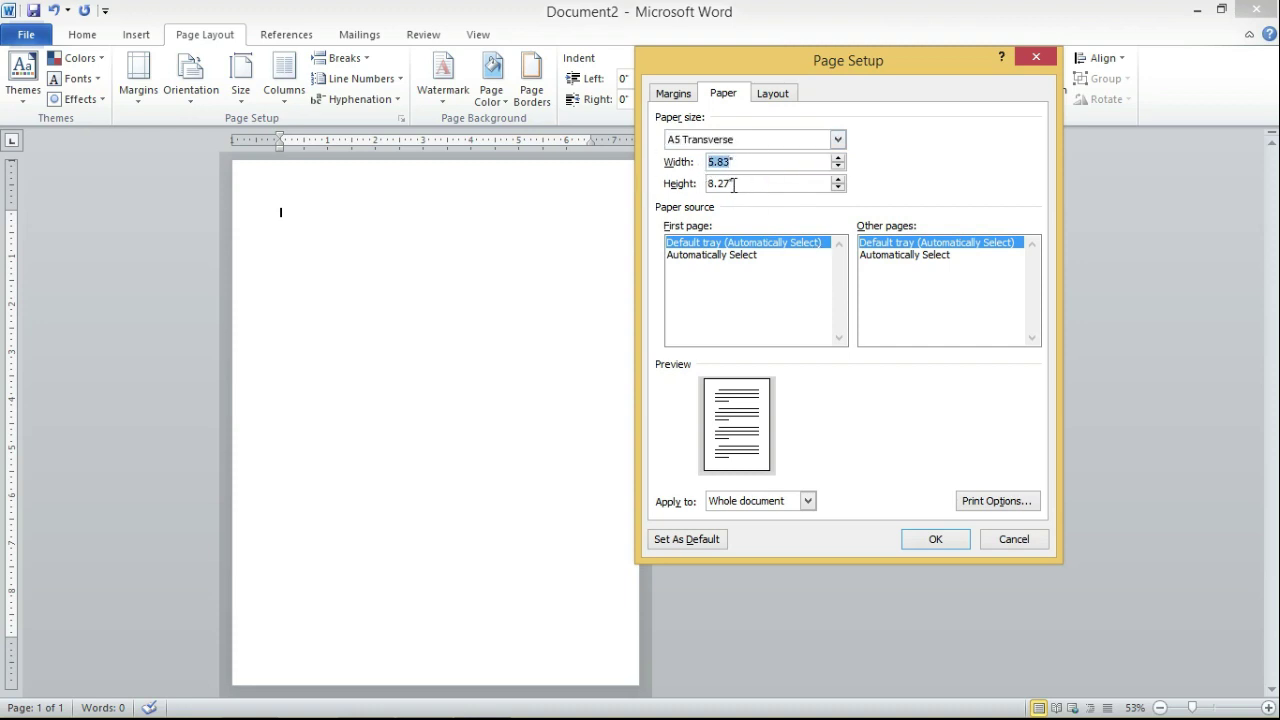
left_click_drag(737, 184, 706, 170)
left_click(936, 541)
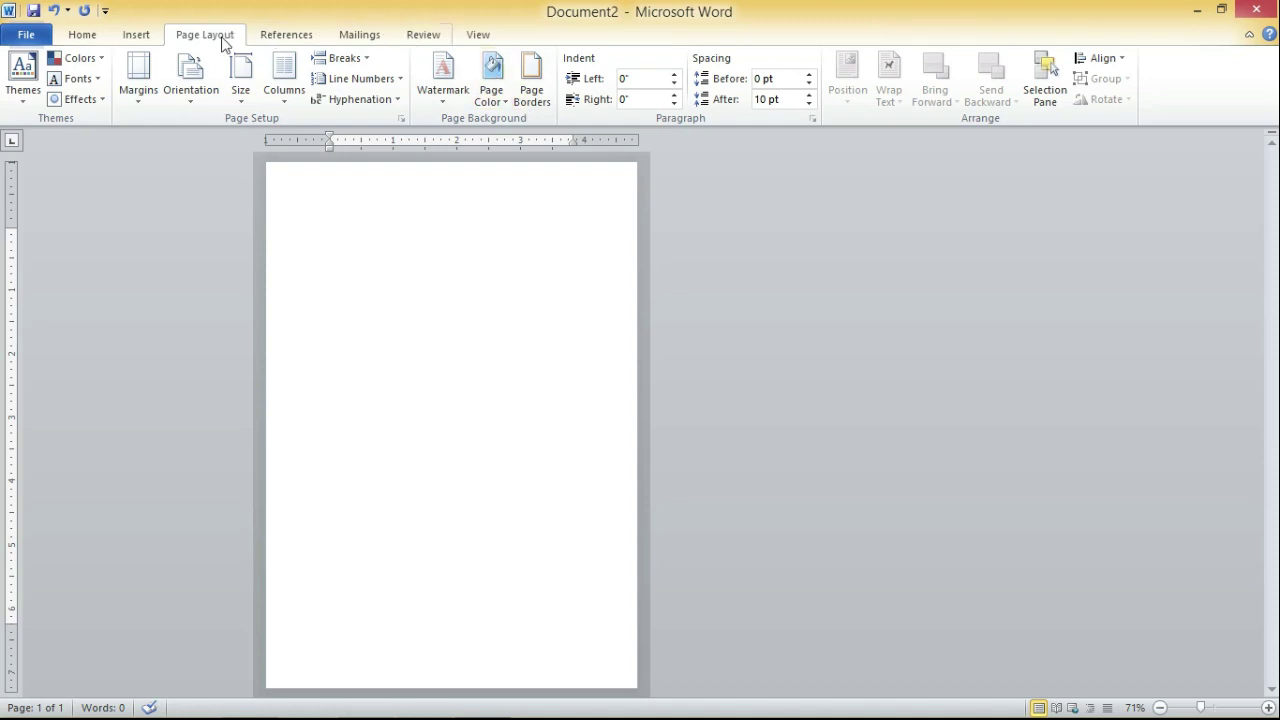
Step: Insert the built-in Blank header into the document
left_click(137, 36)
left_click(661, 95)
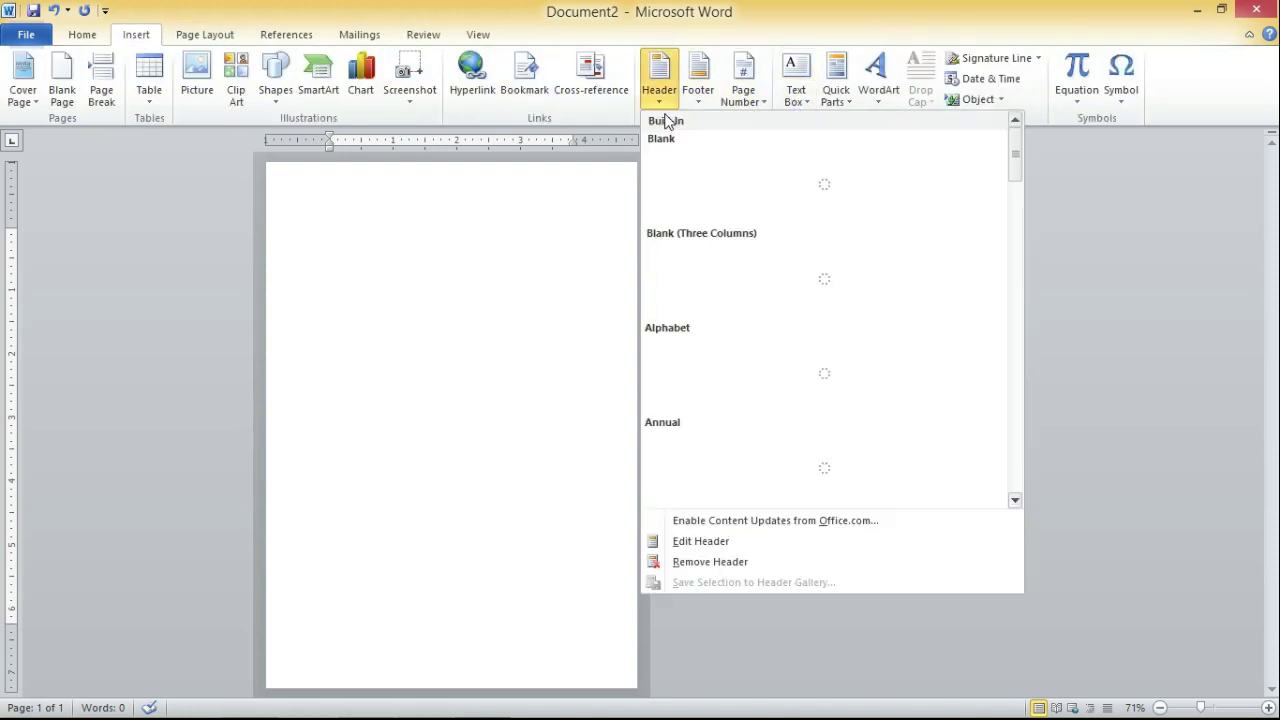
left_click(711, 195)
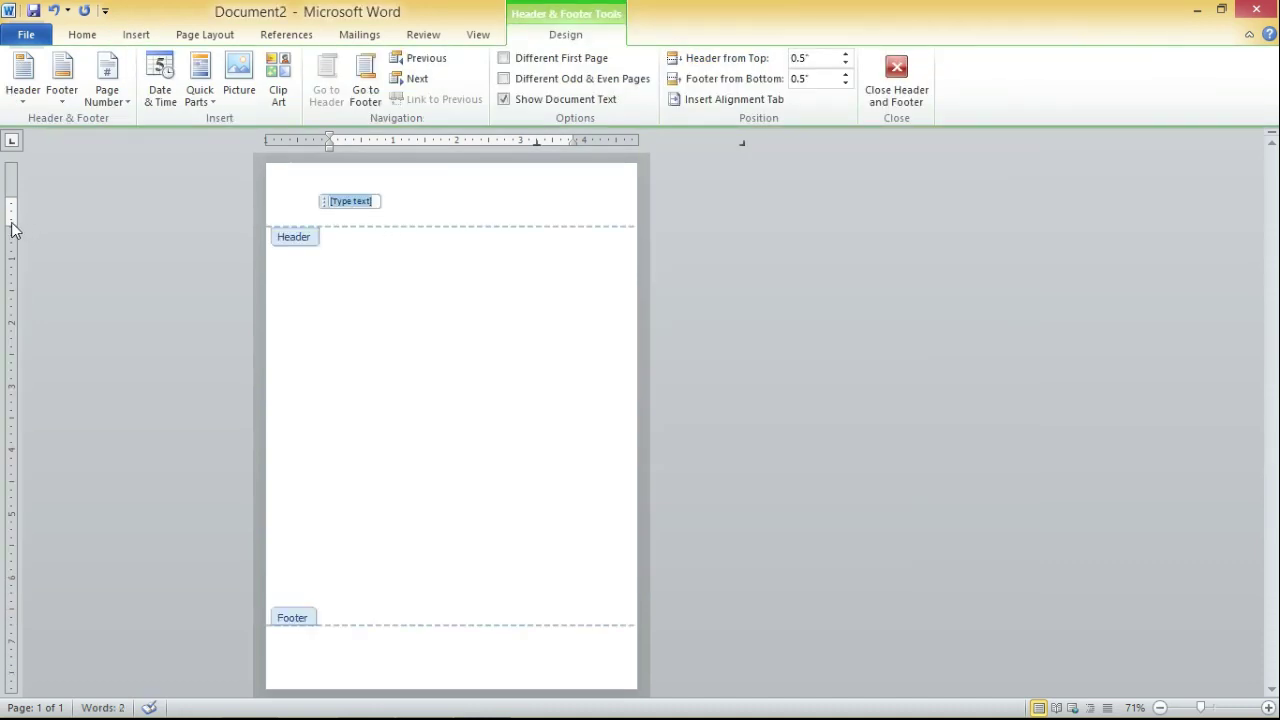
Step: Move the header down to about 0.69" from the page's top edge and return to the document body
left_click(383, 212)
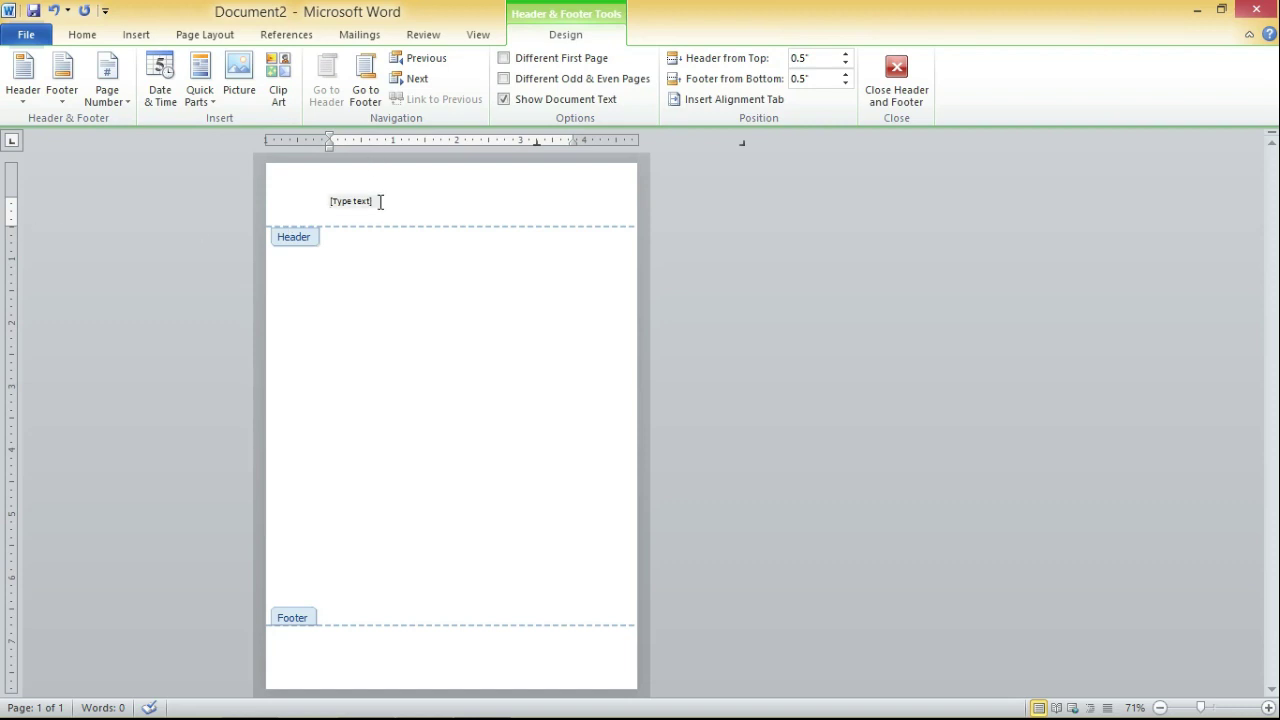
key("BackSpace")
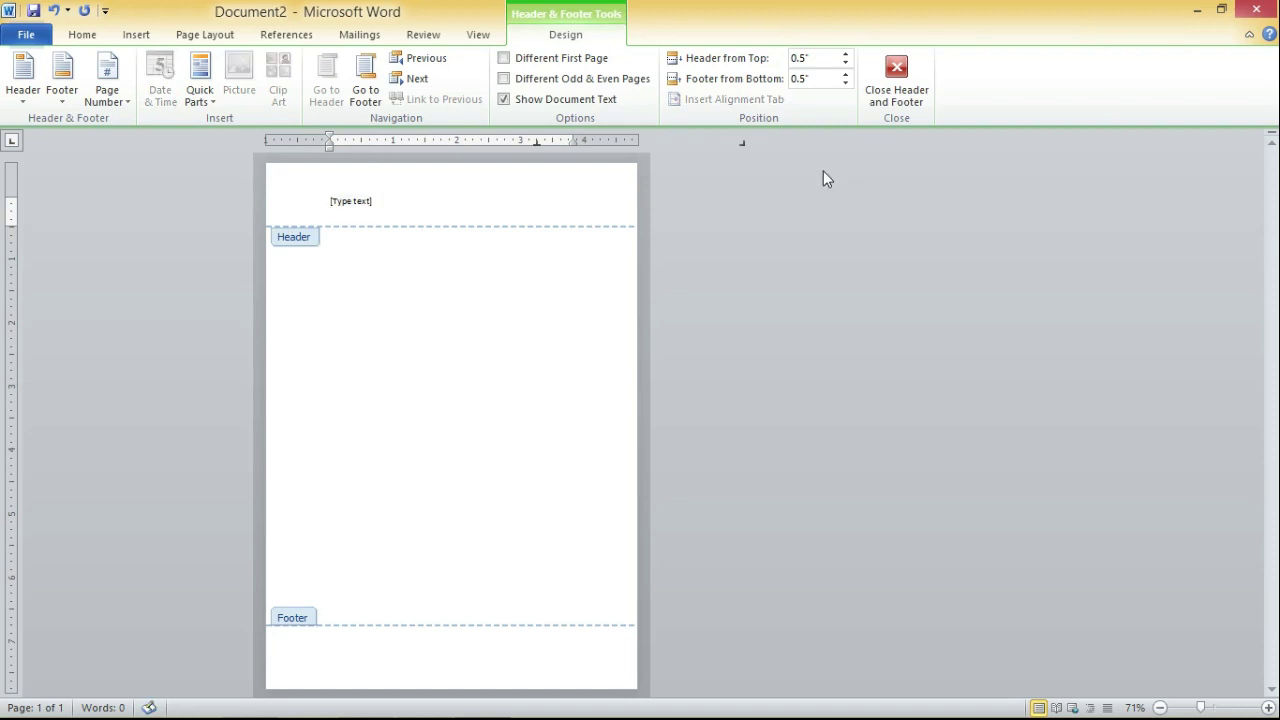
left_click(368, 210)
left_click(389, 216)
left_click_drag(10, 193, 10, 206)
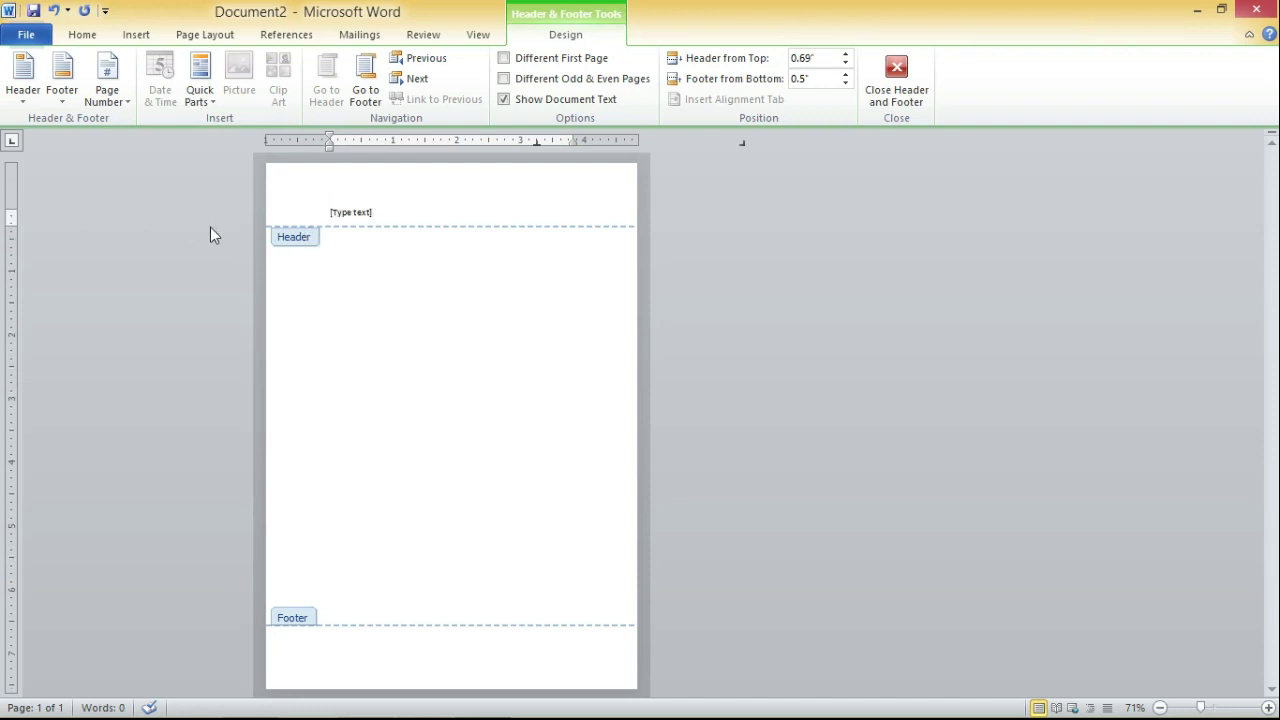
double_click(397, 278)
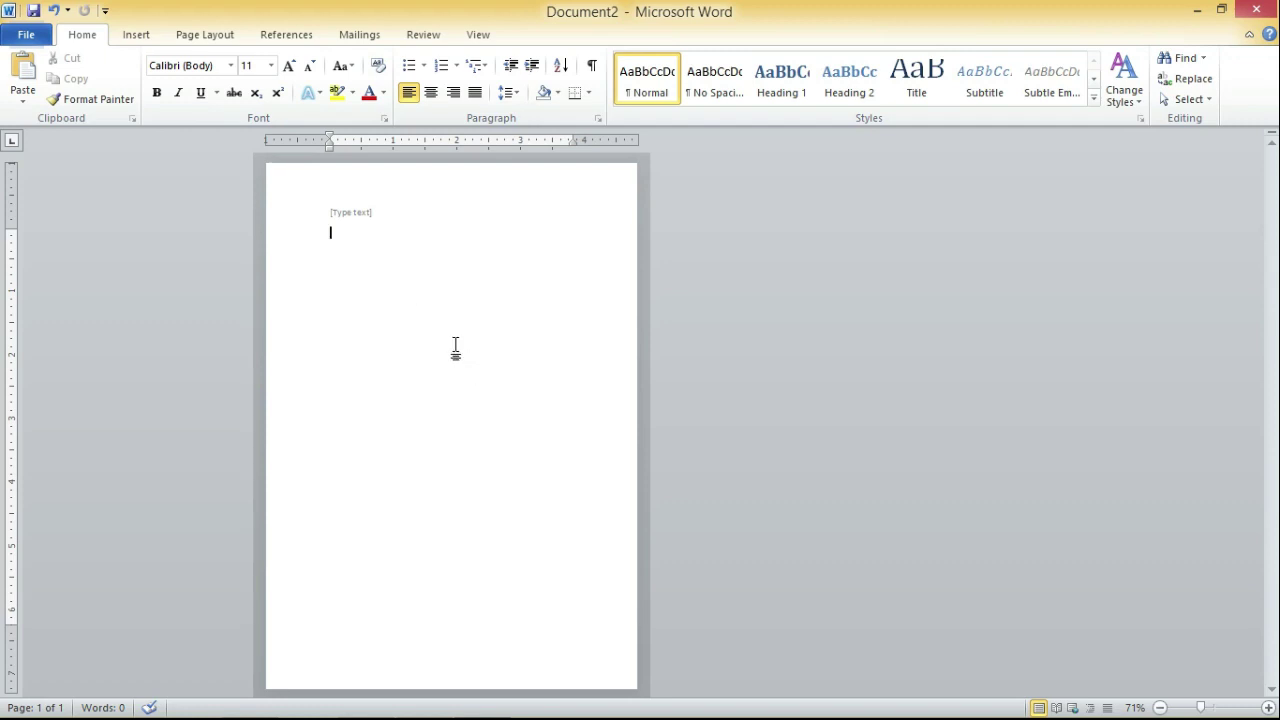
scroll(489, 646, "down", 1)
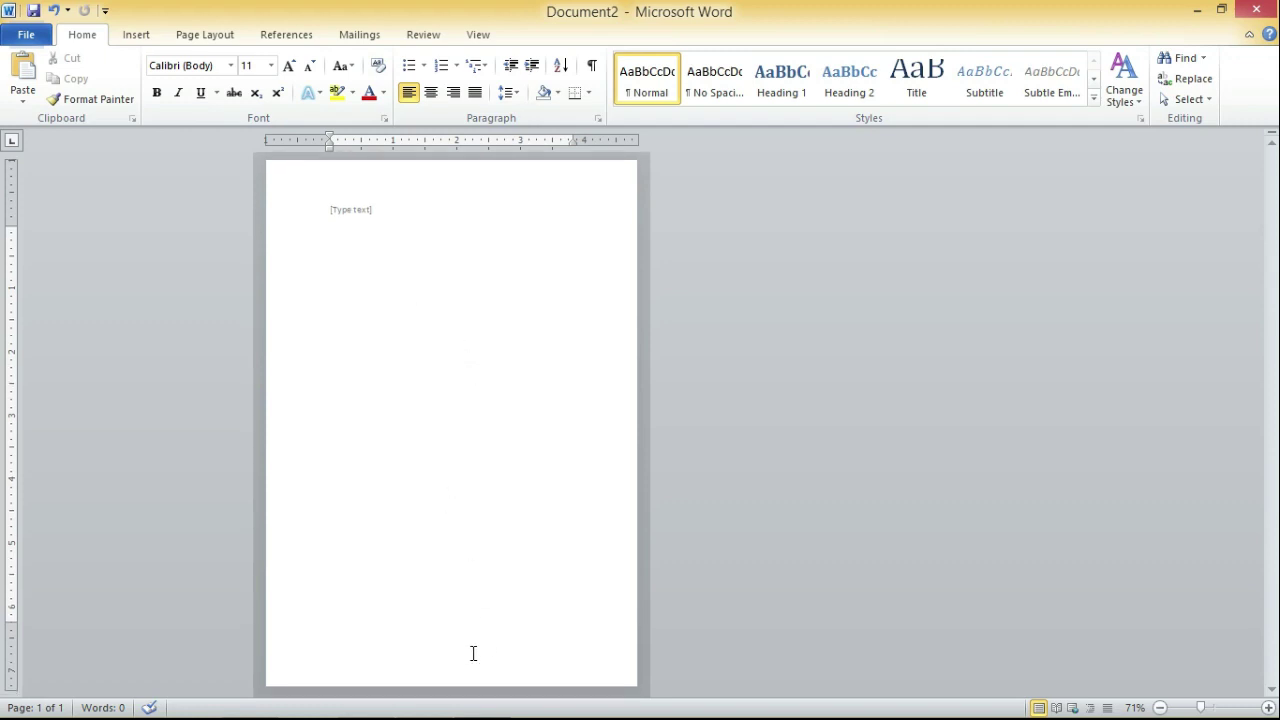
double_click(471, 662)
left_click(442, 556)
double_click(361, 218)
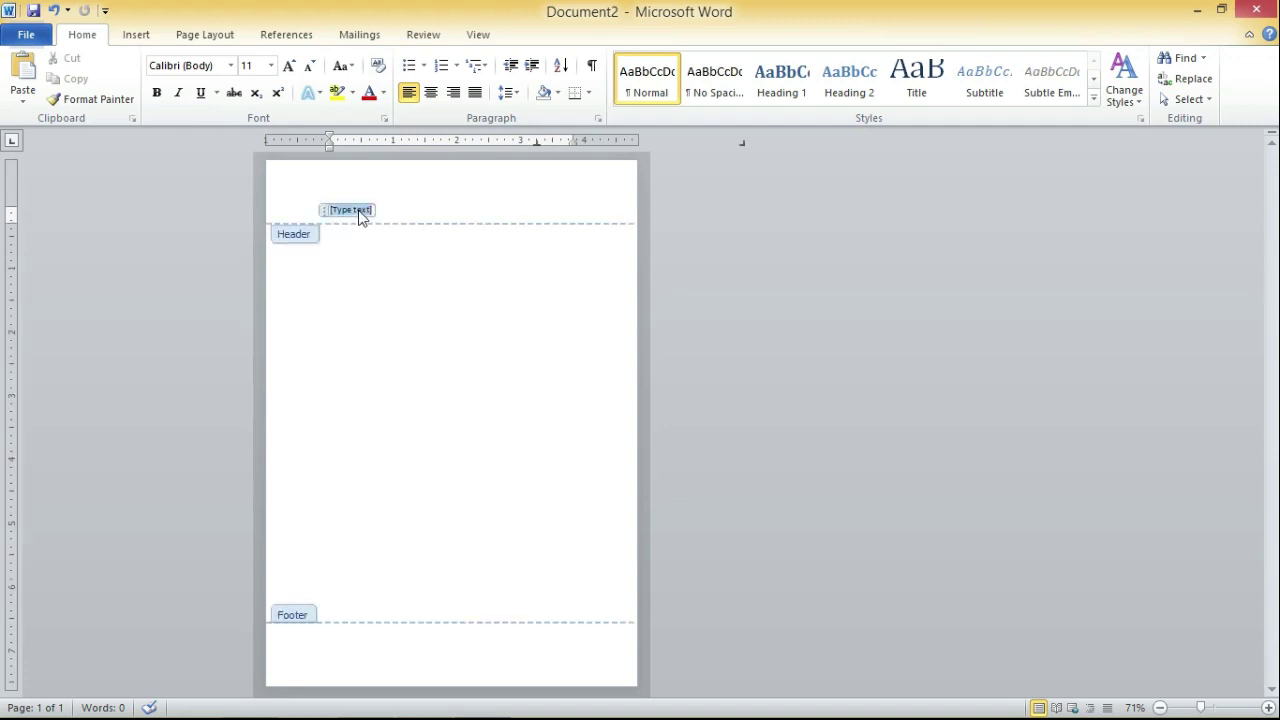
double_click(308, 257)
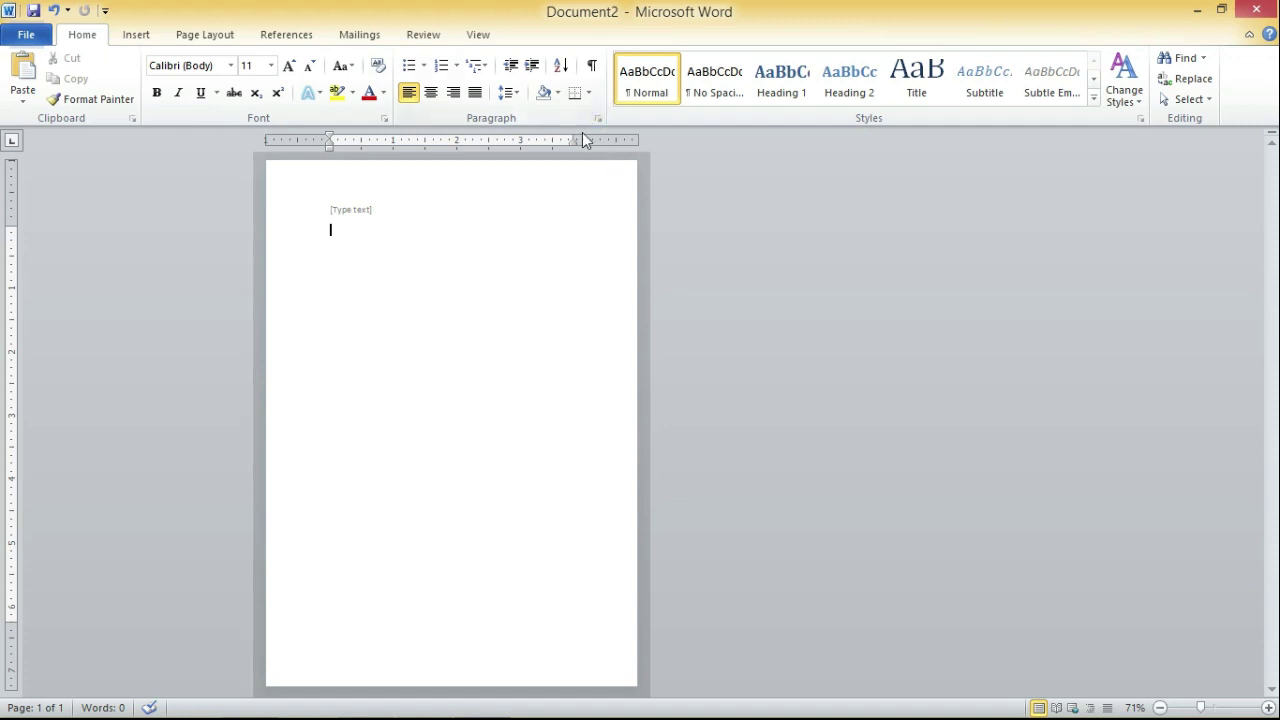
Step: Try adjusting the page's right and bottom margins on the rulers and undo the margin change
left_click_drag(583, 141, 585, 140)
left_click_drag(13, 634, 15, 672)
left_click(309, 523)
left_click(357, 632)
key("ctrl+z")
Step: Open the custom margins page setup and check the paper width of the A5 Transverse page
left_click(208, 36)
left_click(139, 92)
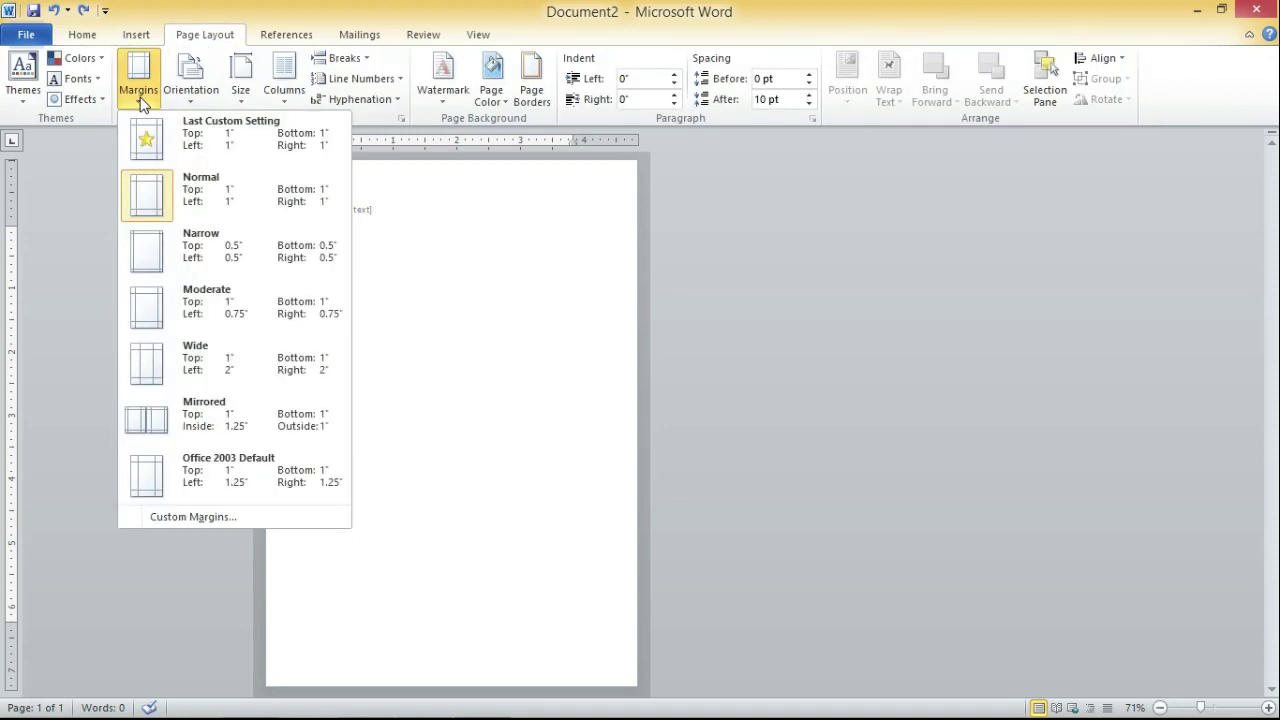
left_click(204, 514)
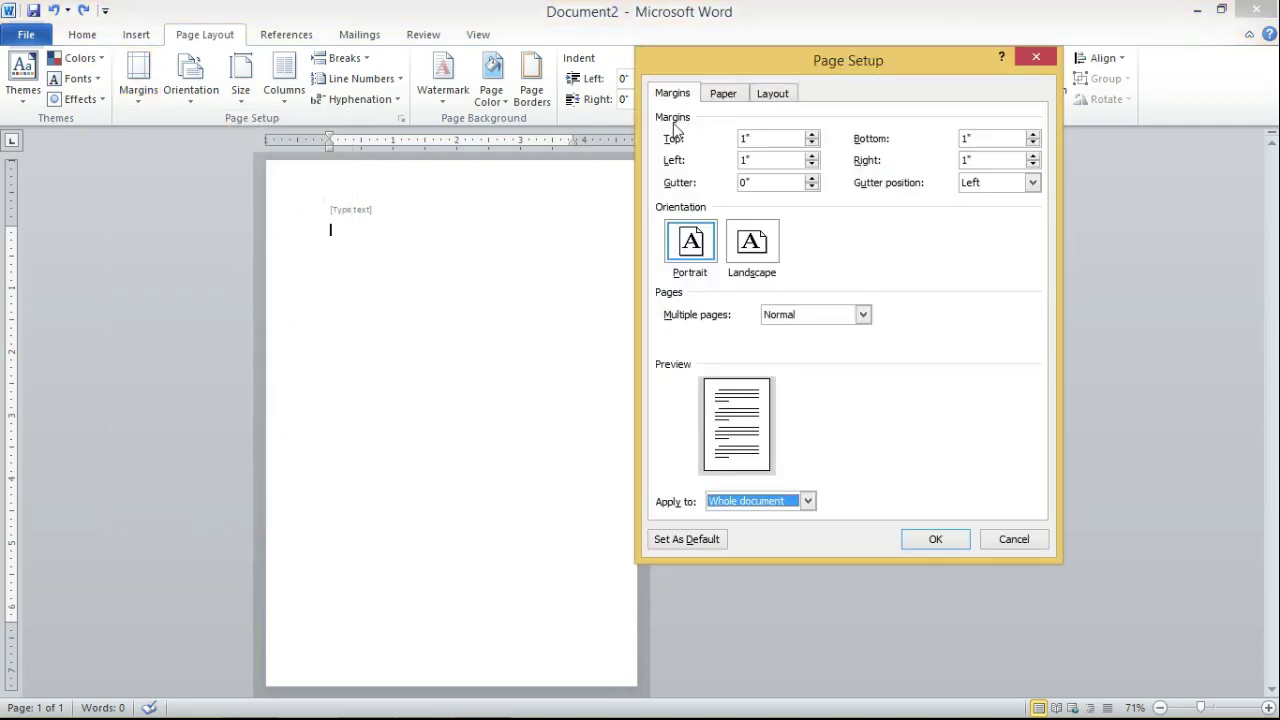
left_click(747, 136)
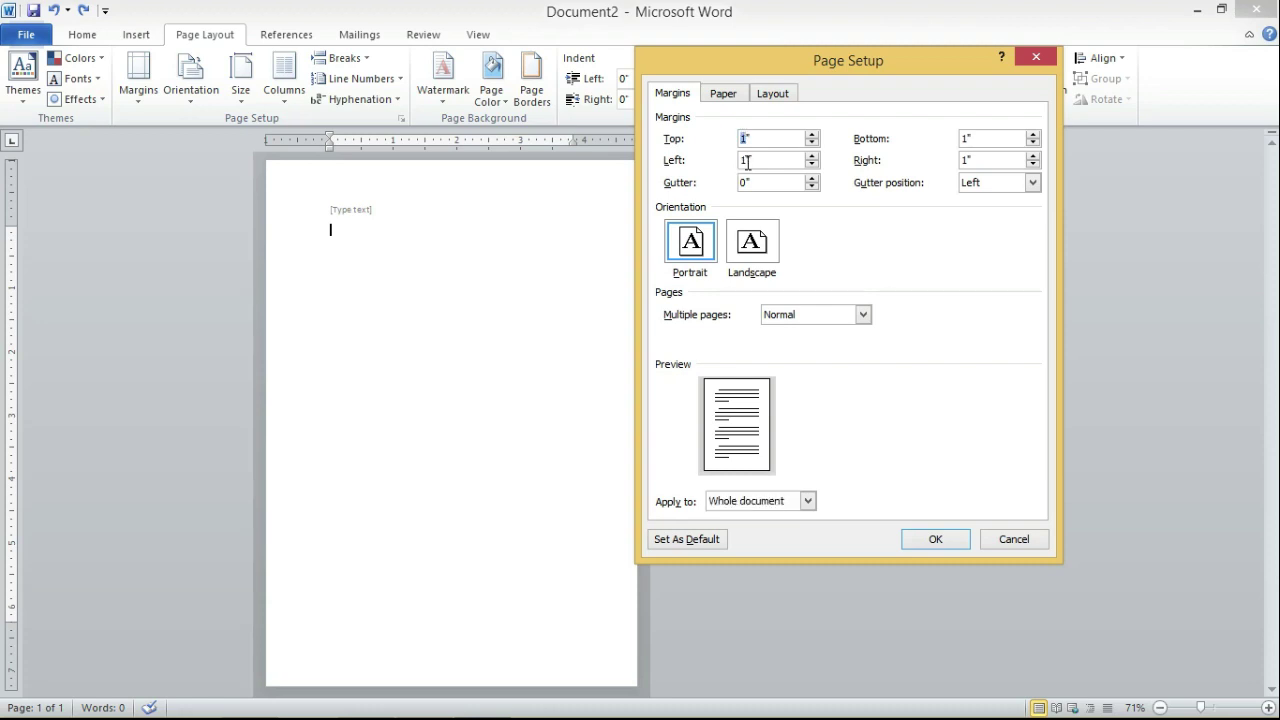
double_click(742, 160)
left_click(729, 93)
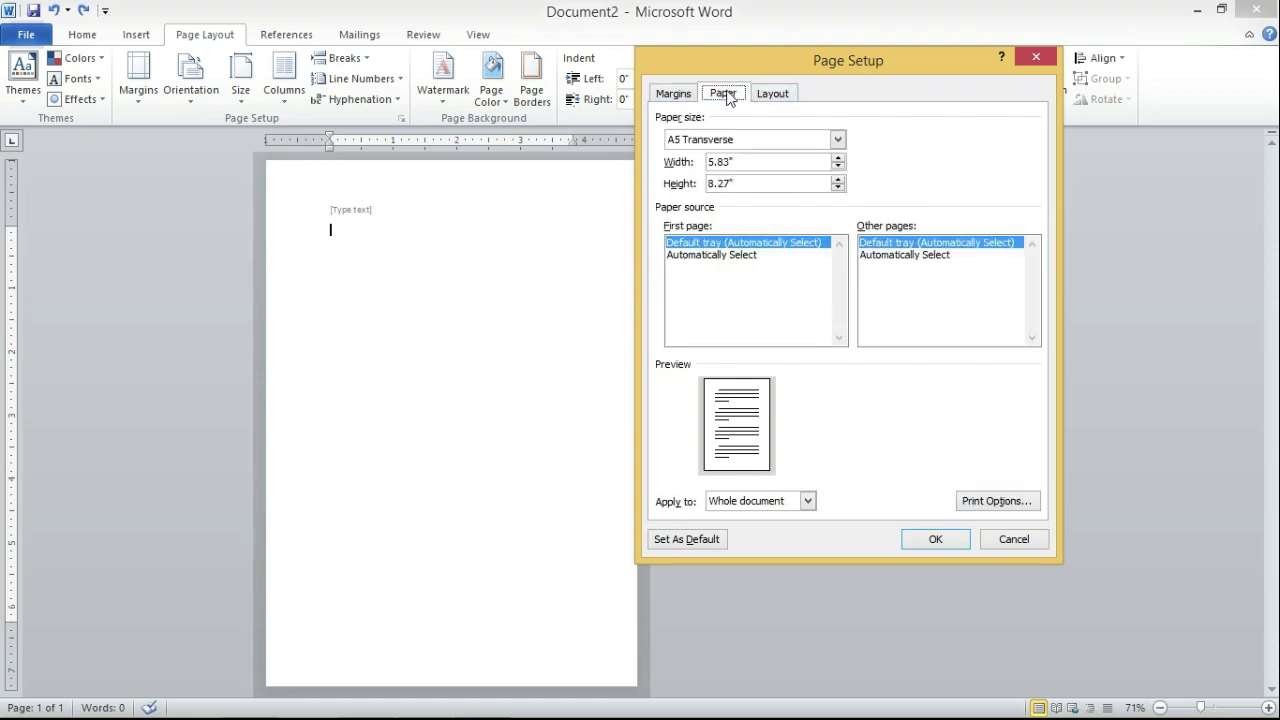
left_click_drag(862, 60, 896, 64)
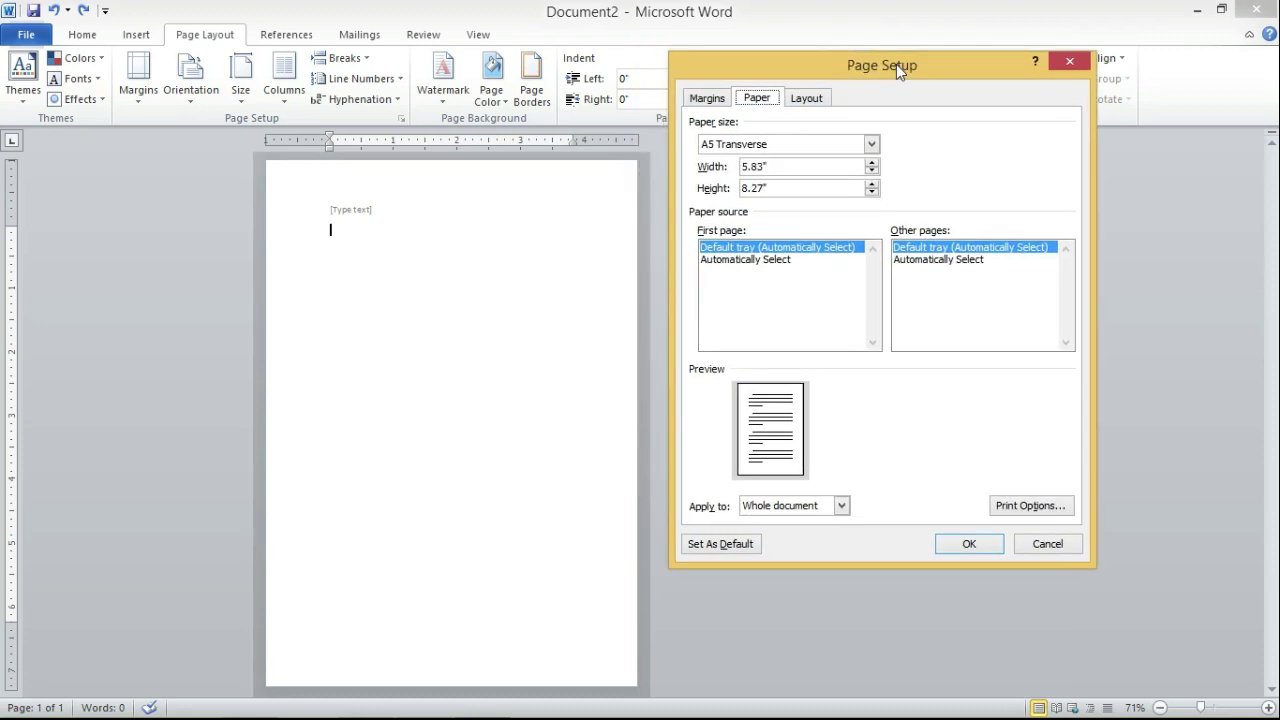
left_click(762, 168)
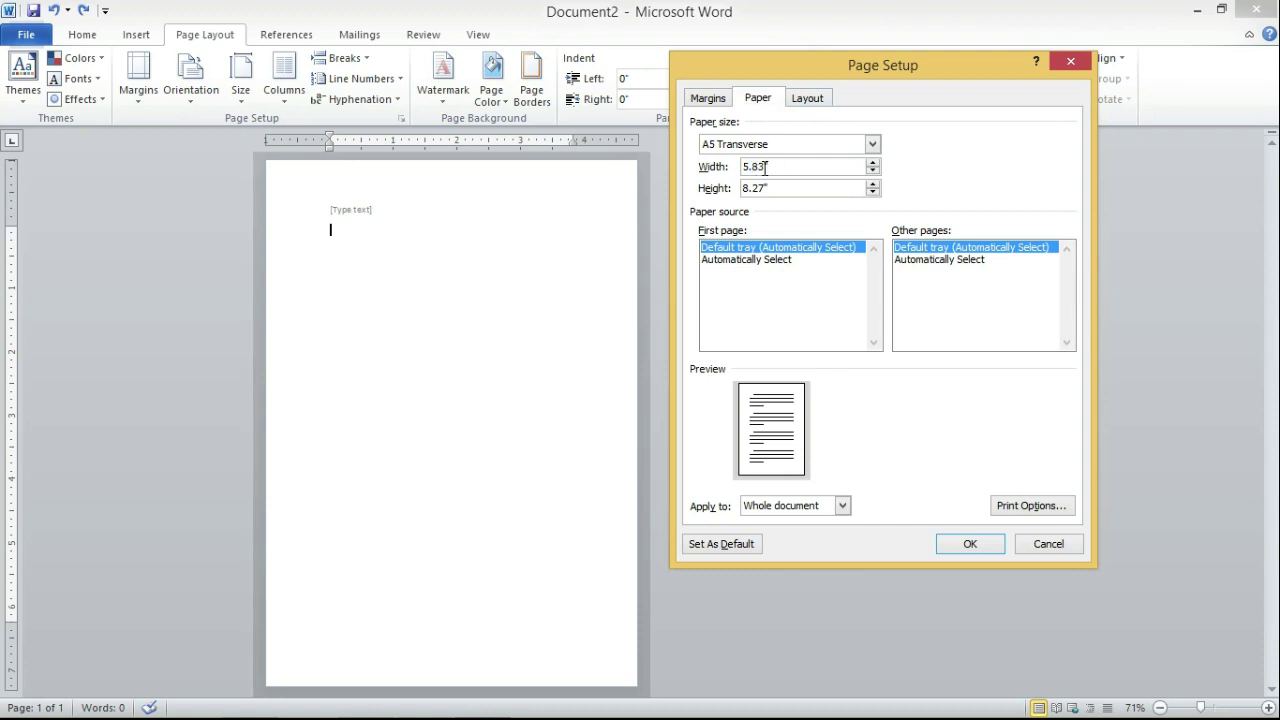
left_click_drag(765, 167, 741, 167)
left_click(765, 167)
left_click_drag(765, 167, 726, 163)
Step: Switch to Calculator, enter the paper width 5.83 and place the calculator beside the paper size settings
left_click(424, 707)
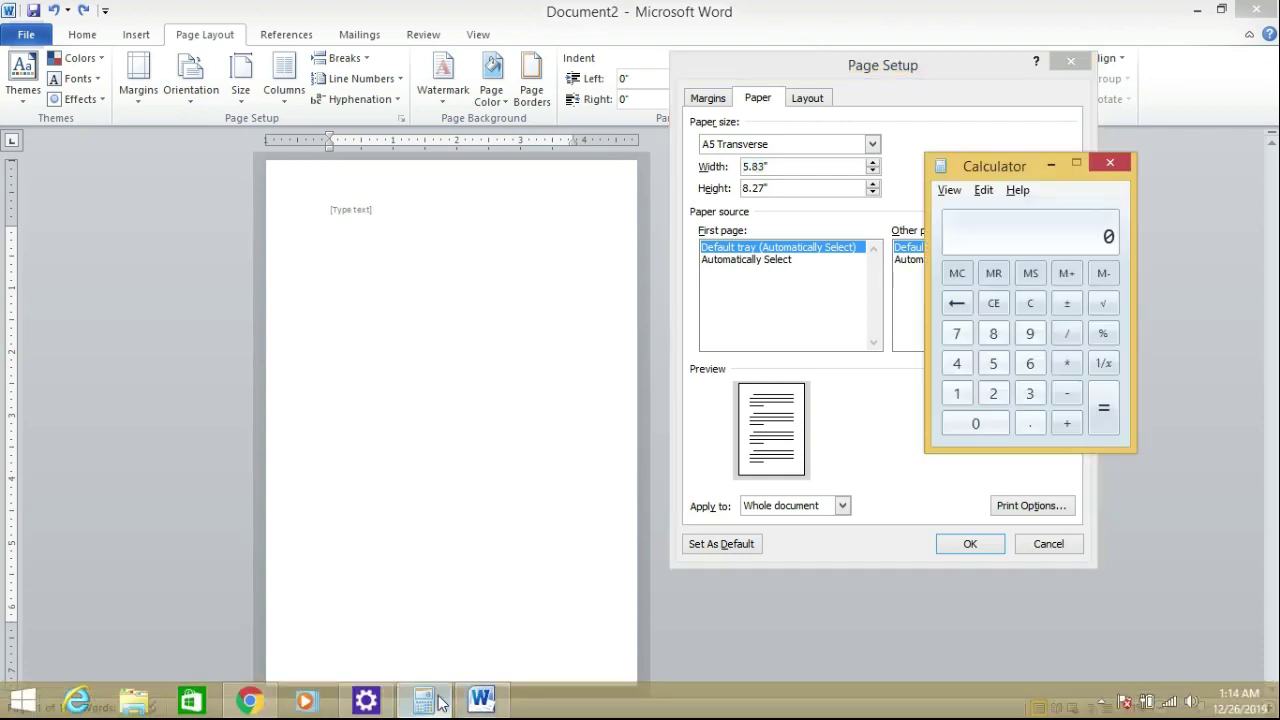
left_click_drag(1028, 169, 1104, 255)
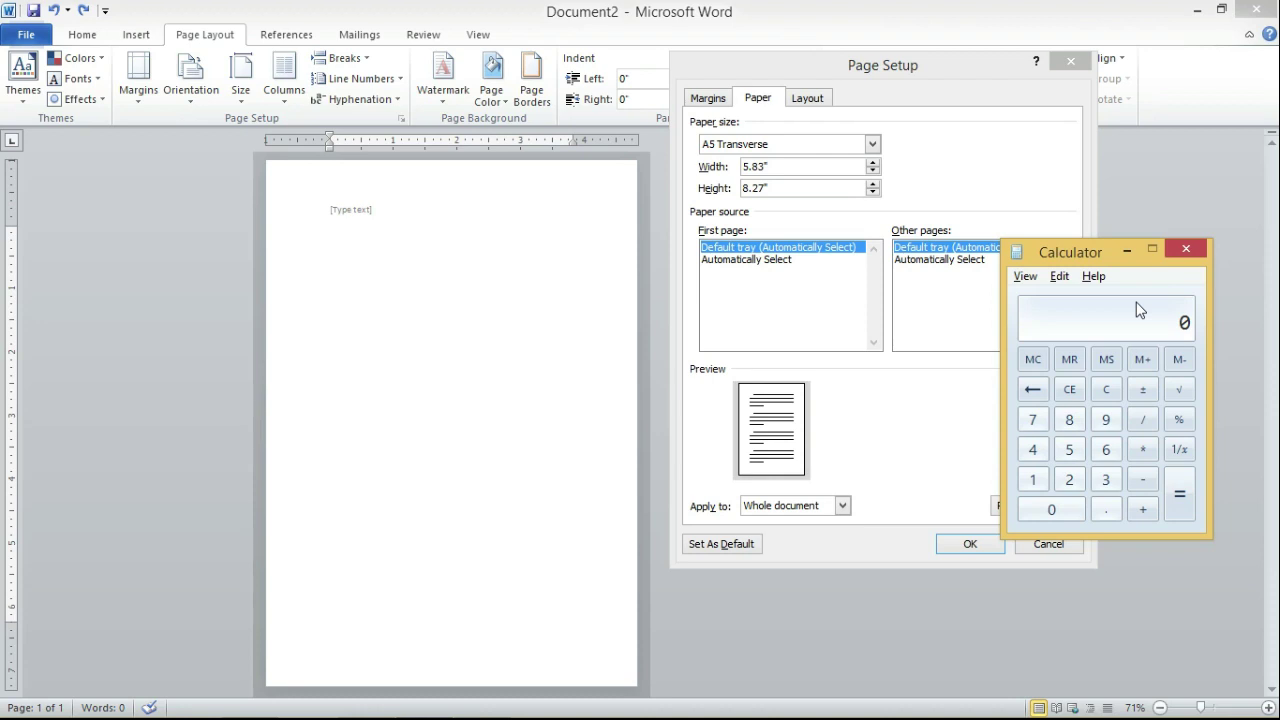
type("5.83")
left_click_drag(1106, 264, 1119, 320)
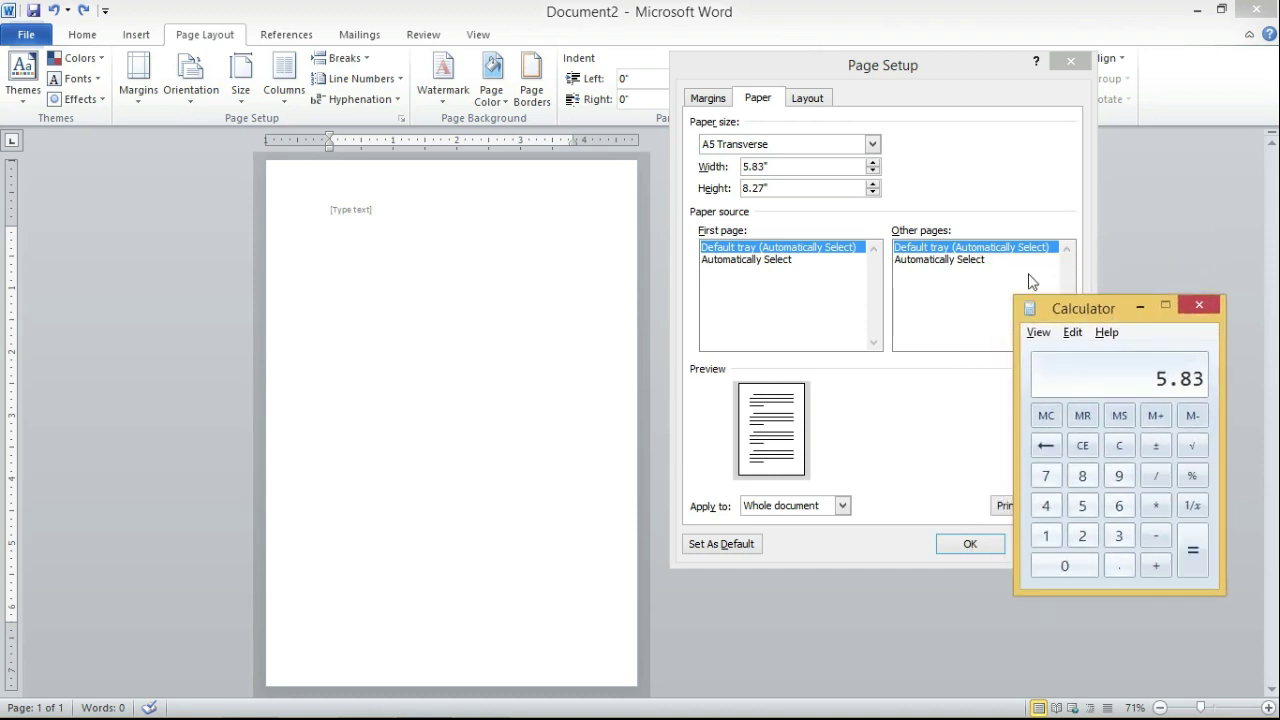
double_click(764, 168)
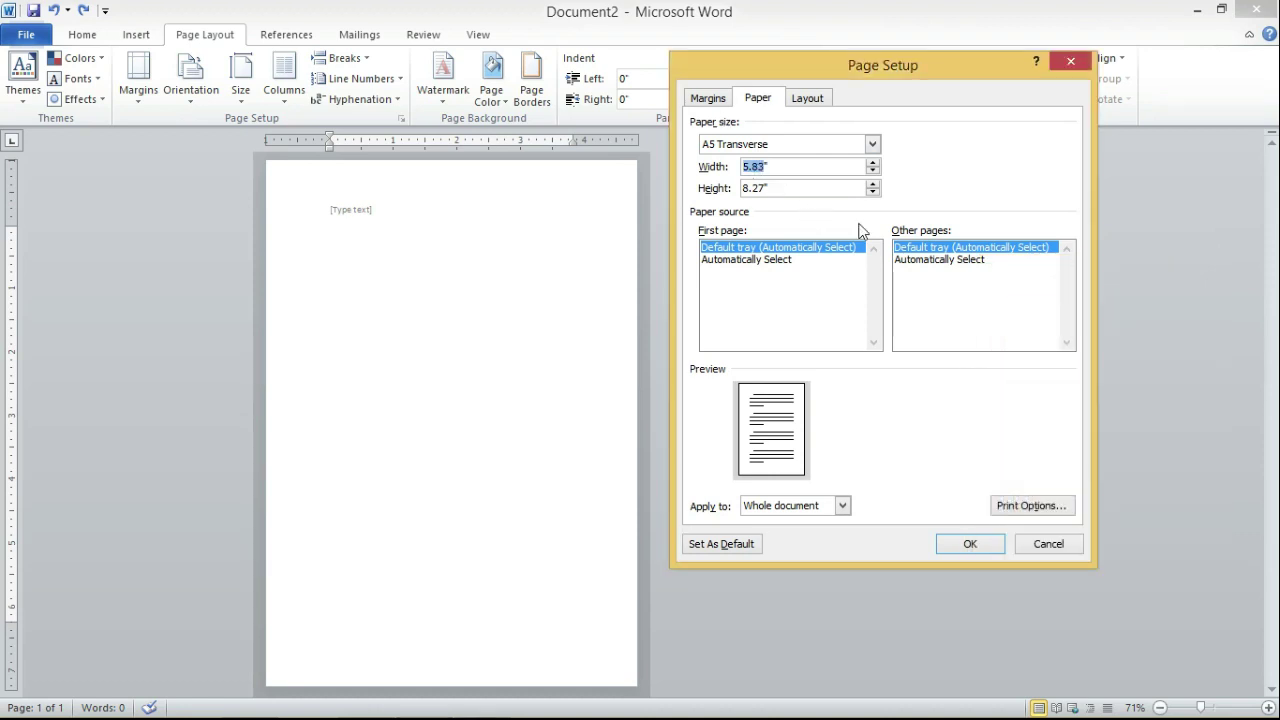
key("alt+Tab")
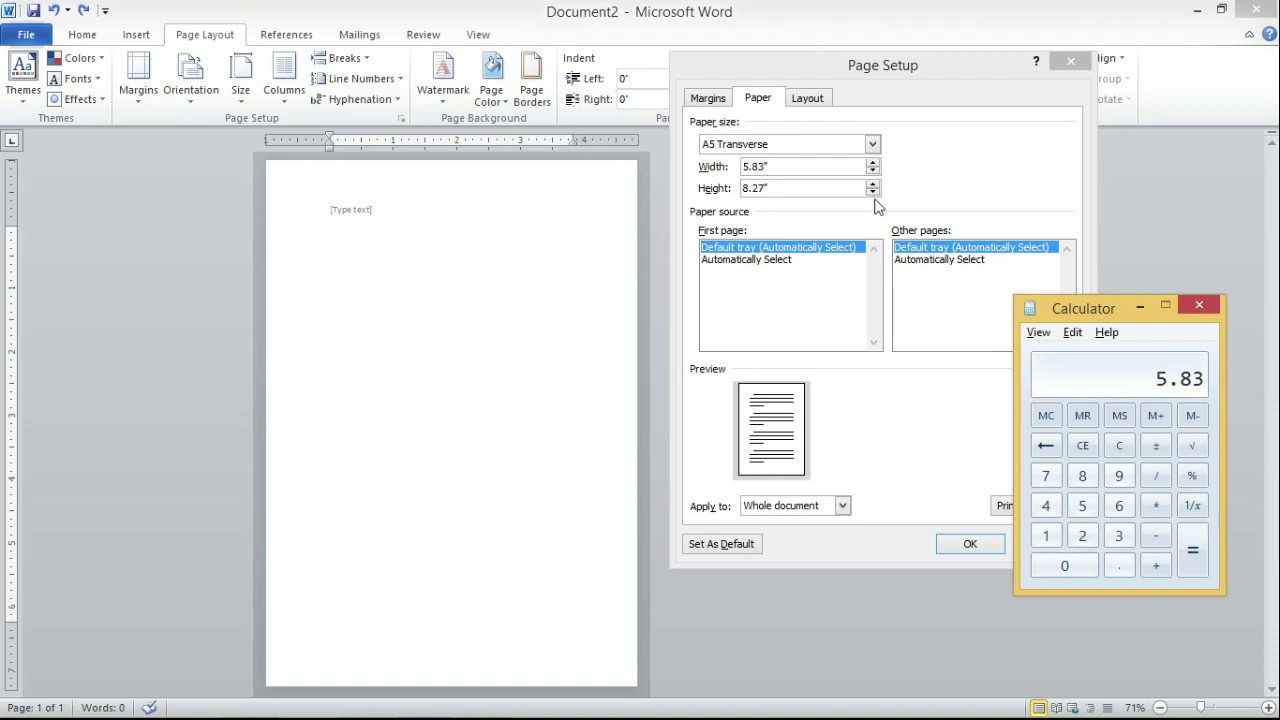
double_click(765, 167)
left_click_drag(1085, 309, 1088, 210)
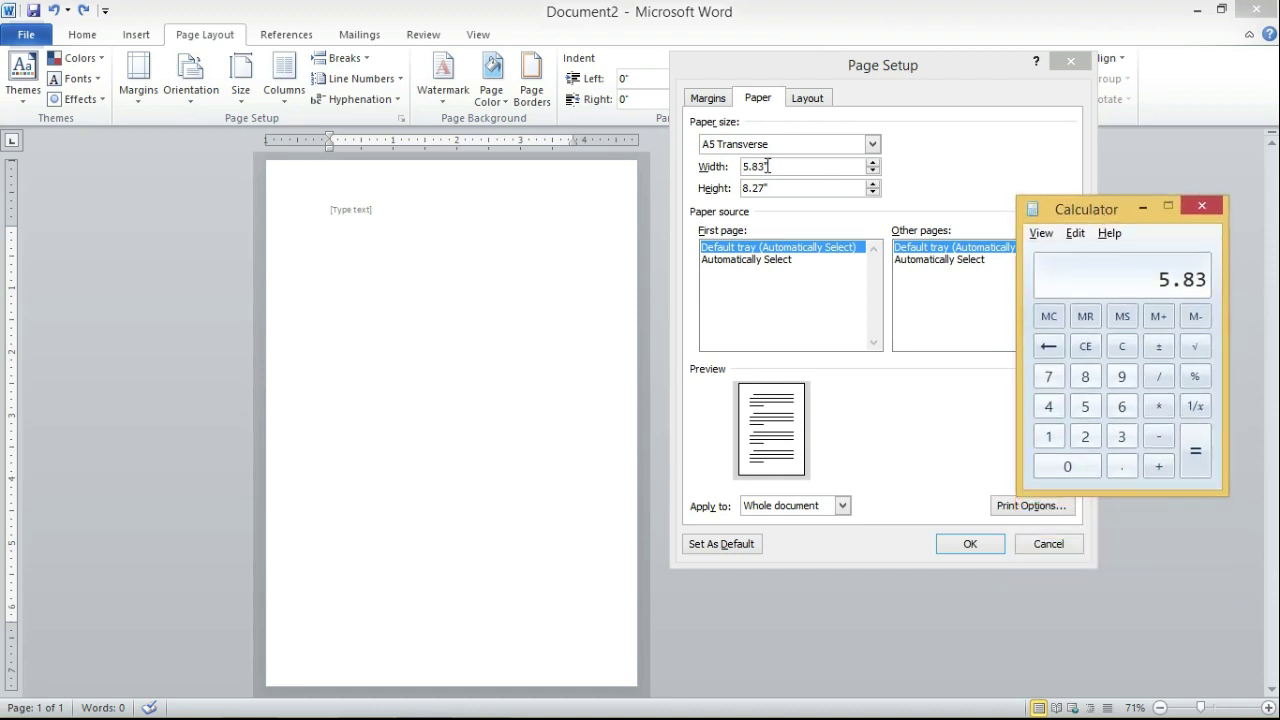
Step: Subtract 4 from the entered paper width and divide the difference by 2 in Calculator
left_click(1162, 440)
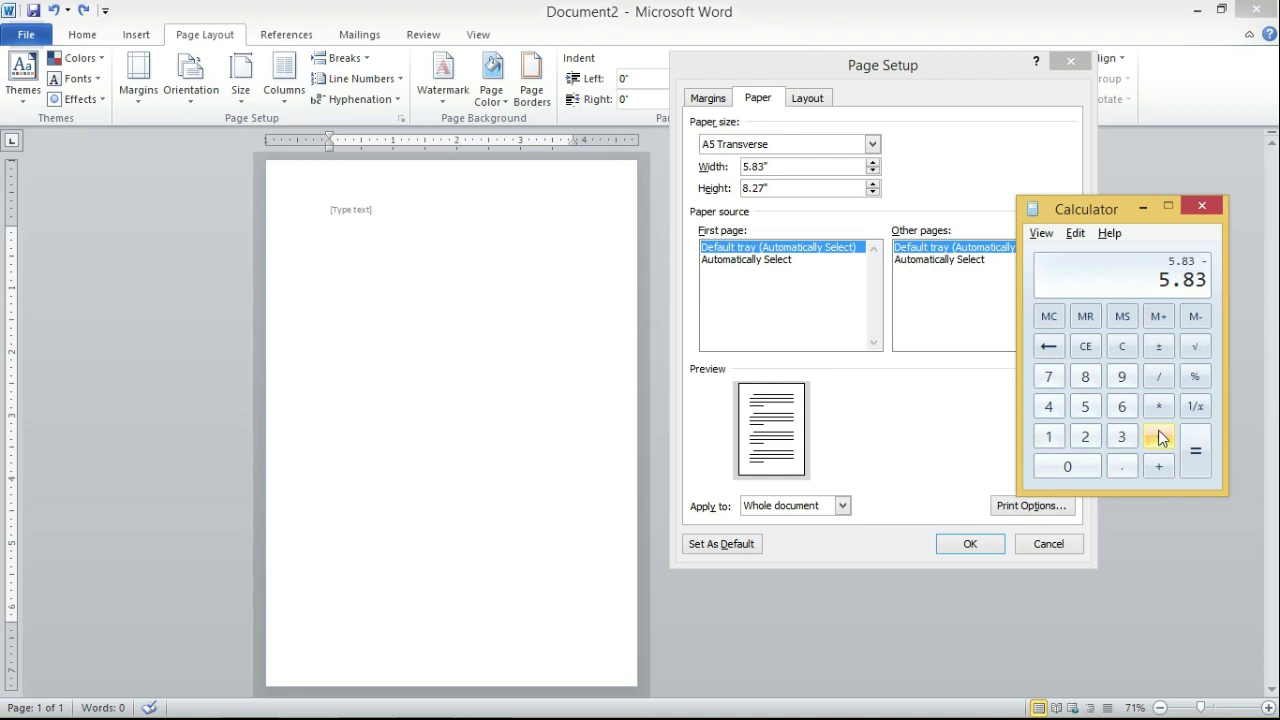
left_click(1050, 408)
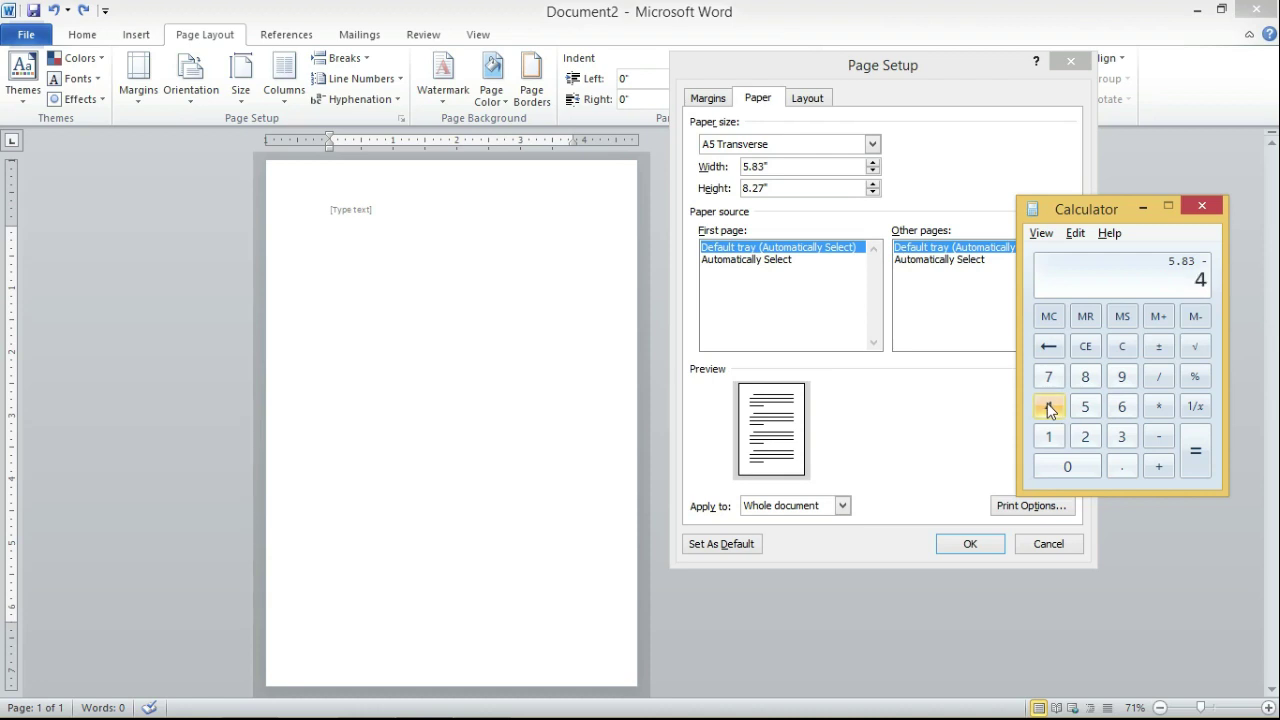
left_click(1198, 458)
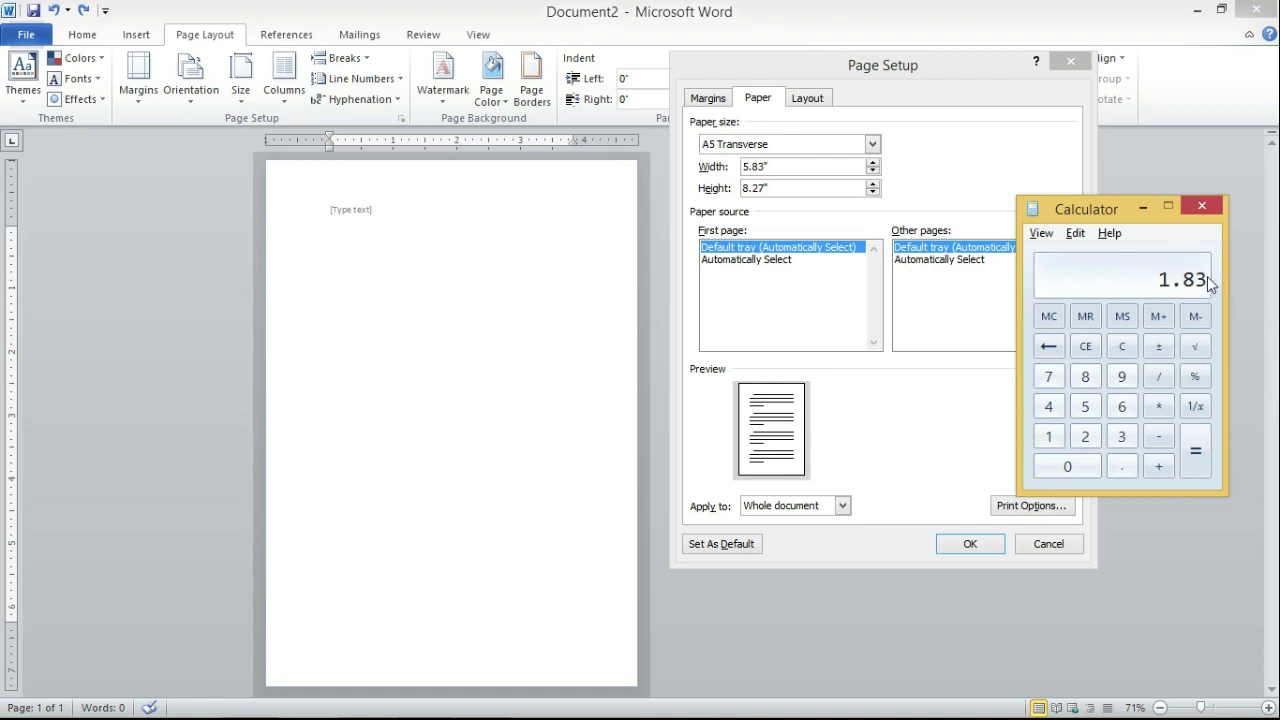
left_click(1160, 376)
left_click(1087, 440)
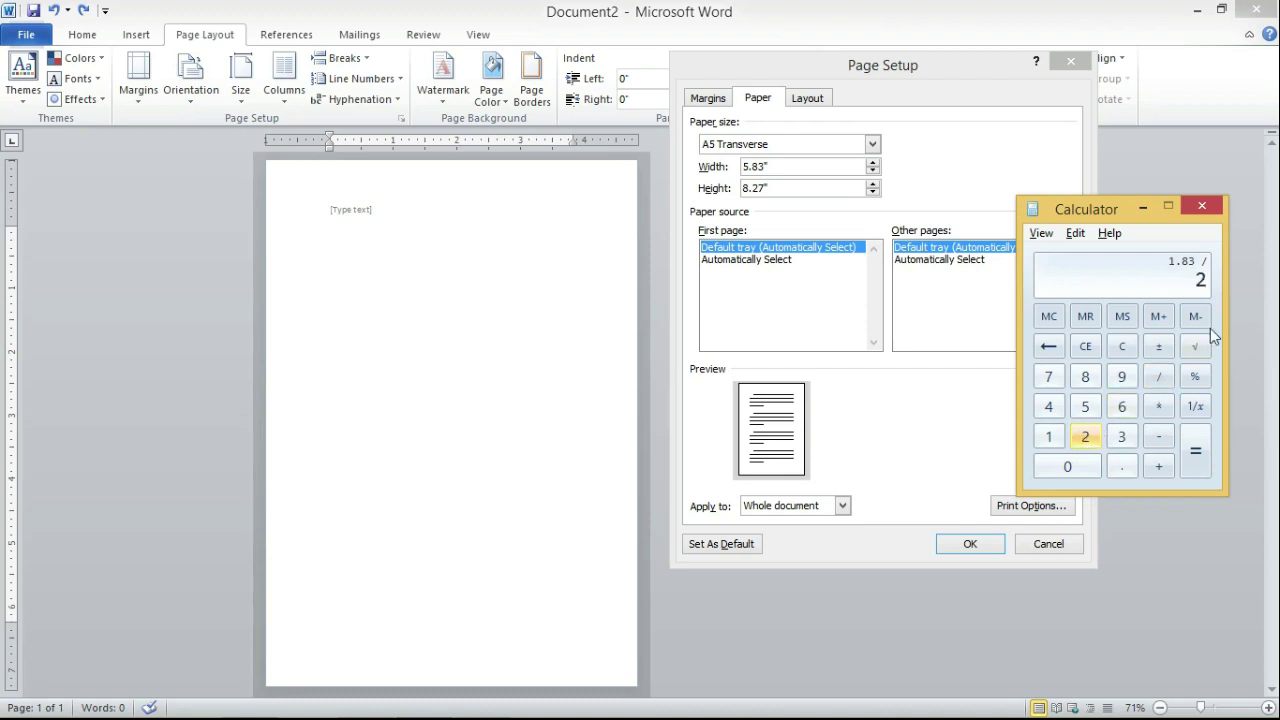
left_click(1207, 457)
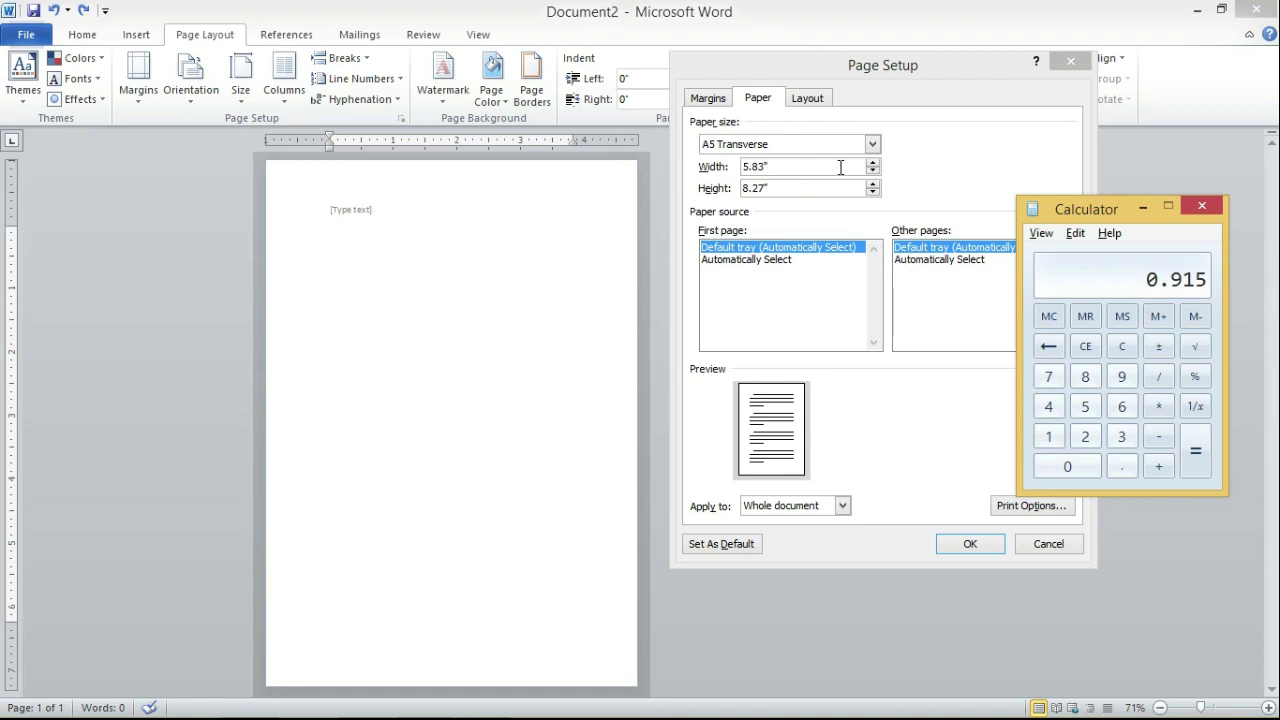
Step: Return to the page setup and set both the left and right margins to 0.915"
left_click(712, 99)
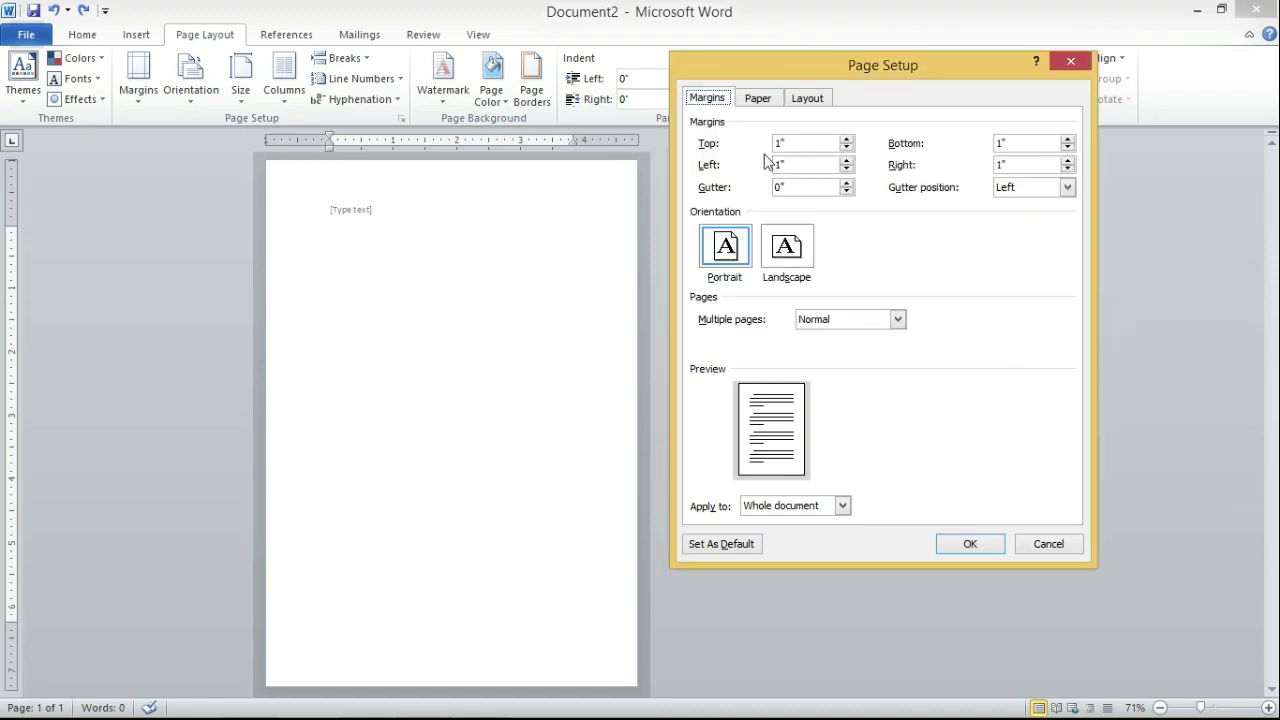
key("alt+Tab")
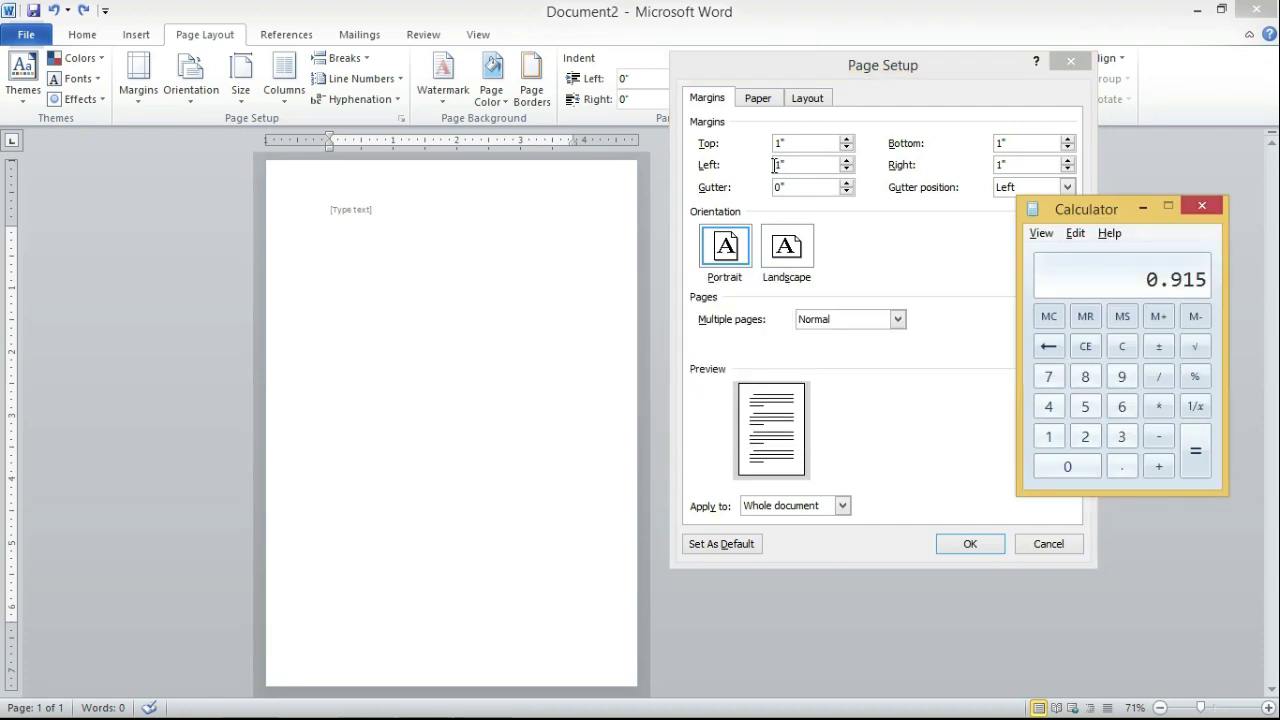
key("Escape")
type(".915")
double_click(785, 164)
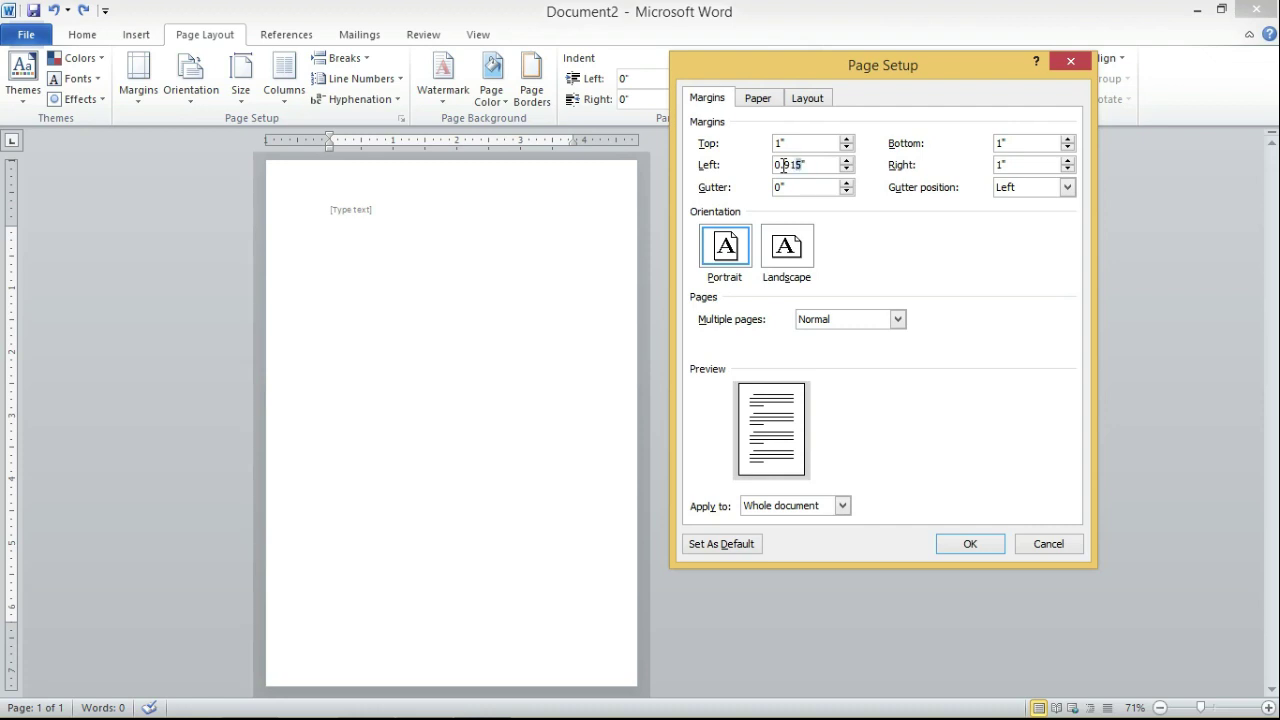
key("shift+Left")
key("shift+Left")
key("shift+Left")
left_click_drag(1003, 167, 993, 176)
type("0.915")
Step: Check the paper height in the page setup and enter 8.27 in the cleared Calculator
left_click(759, 100)
left_click(780, 189)
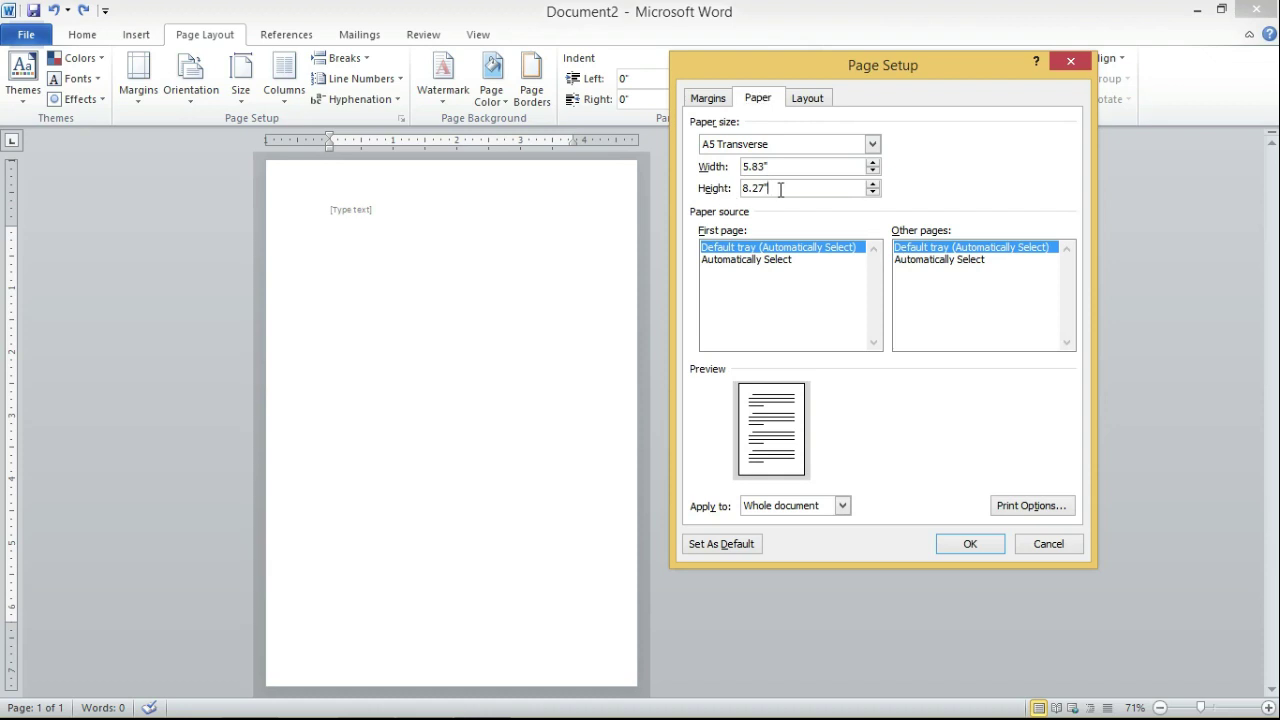
left_click_drag(768, 188, 746, 195)
left_click(746, 192)
left_click(1024, 641)
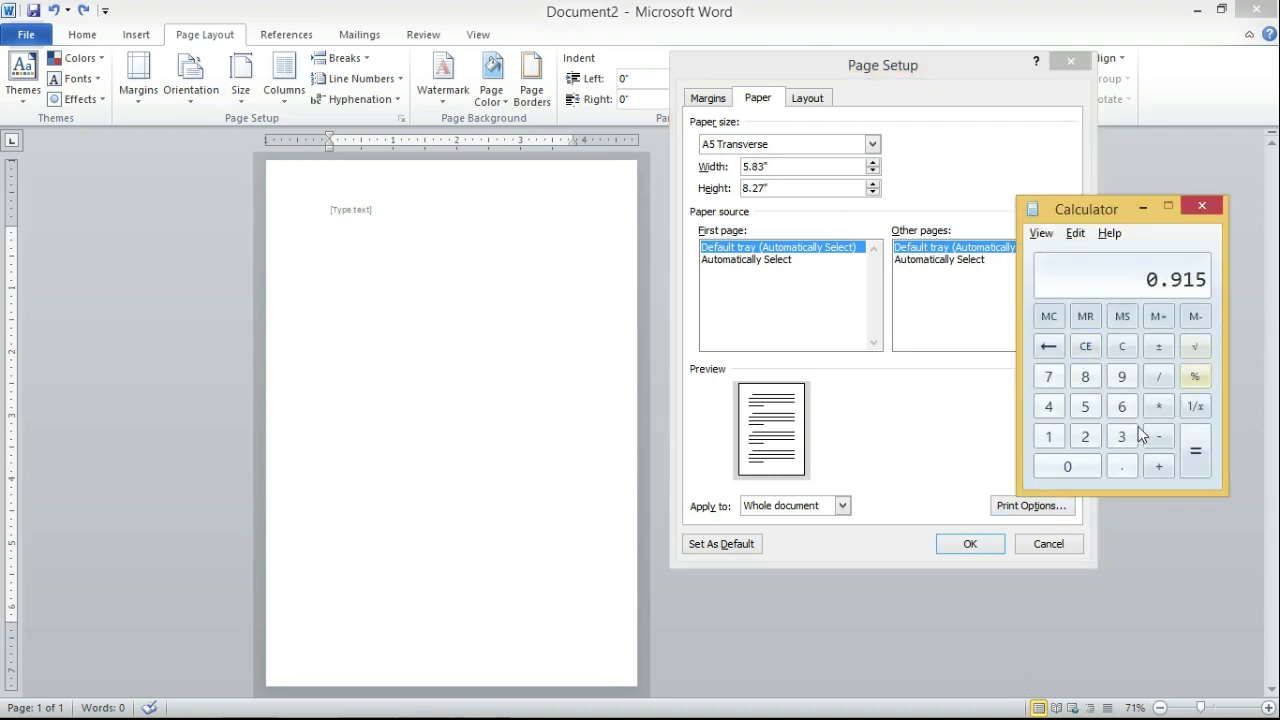
left_click(1122, 346)
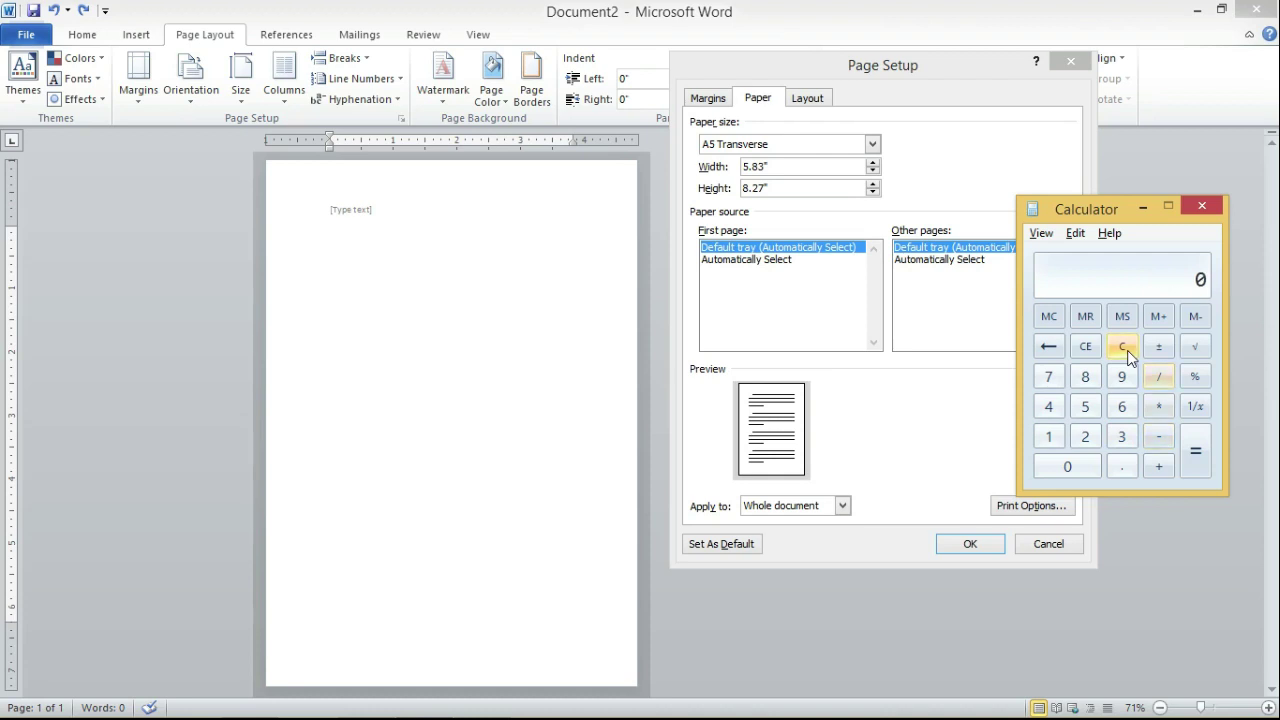
left_click(1087, 377)
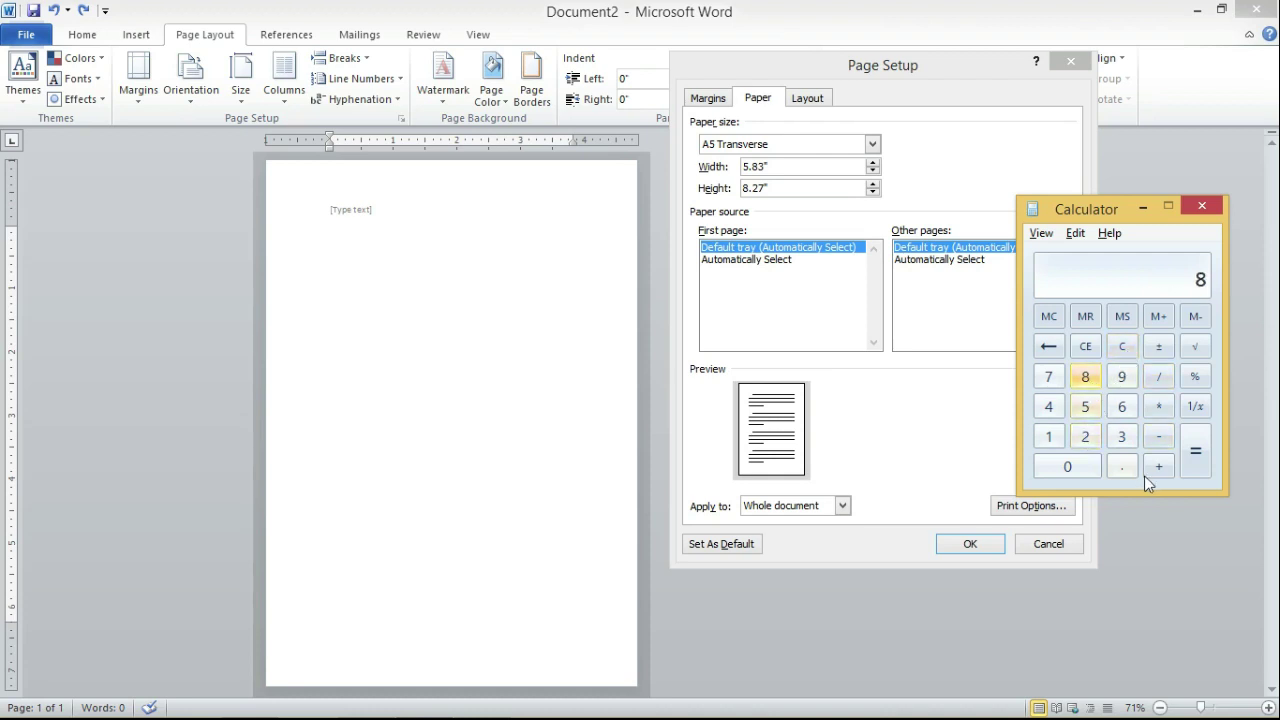
left_click(1124, 466)
left_click(1082, 440)
left_click(1048, 377)
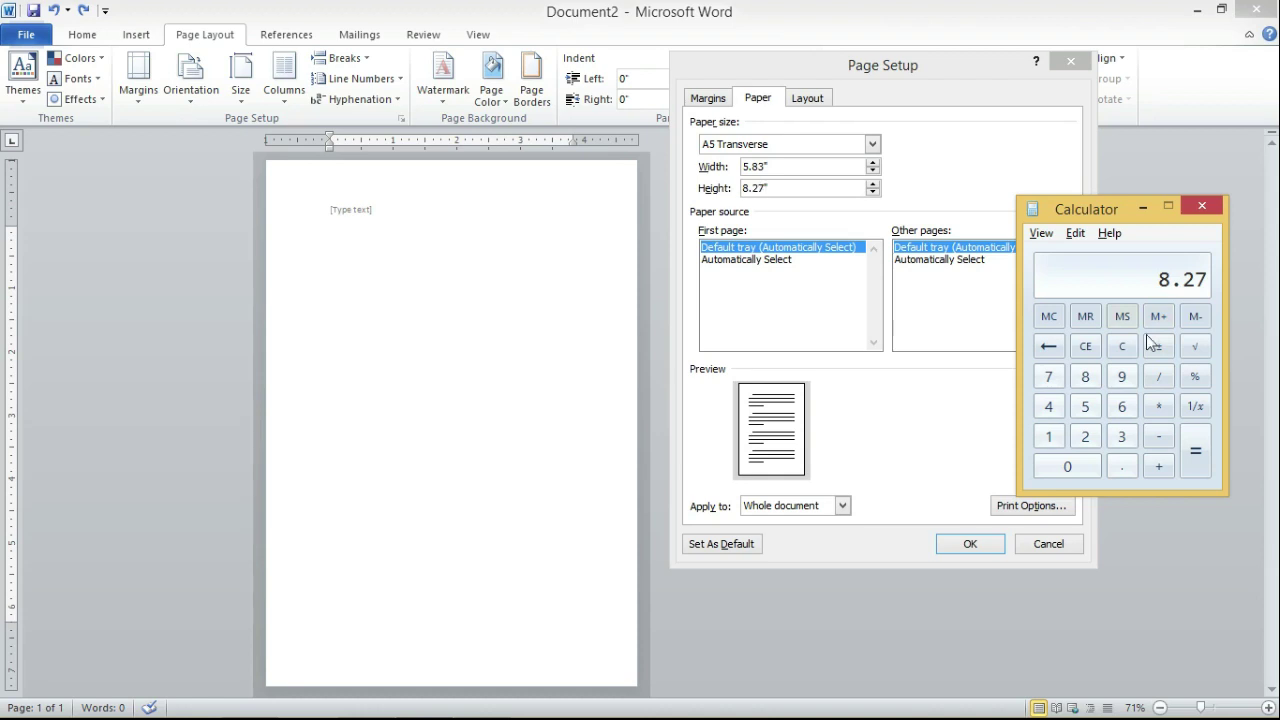
Step: Subtract 7 from the entered paper height and divide the difference by 2 in Calculator
left_click(1160, 439)
left_click(1052, 376)
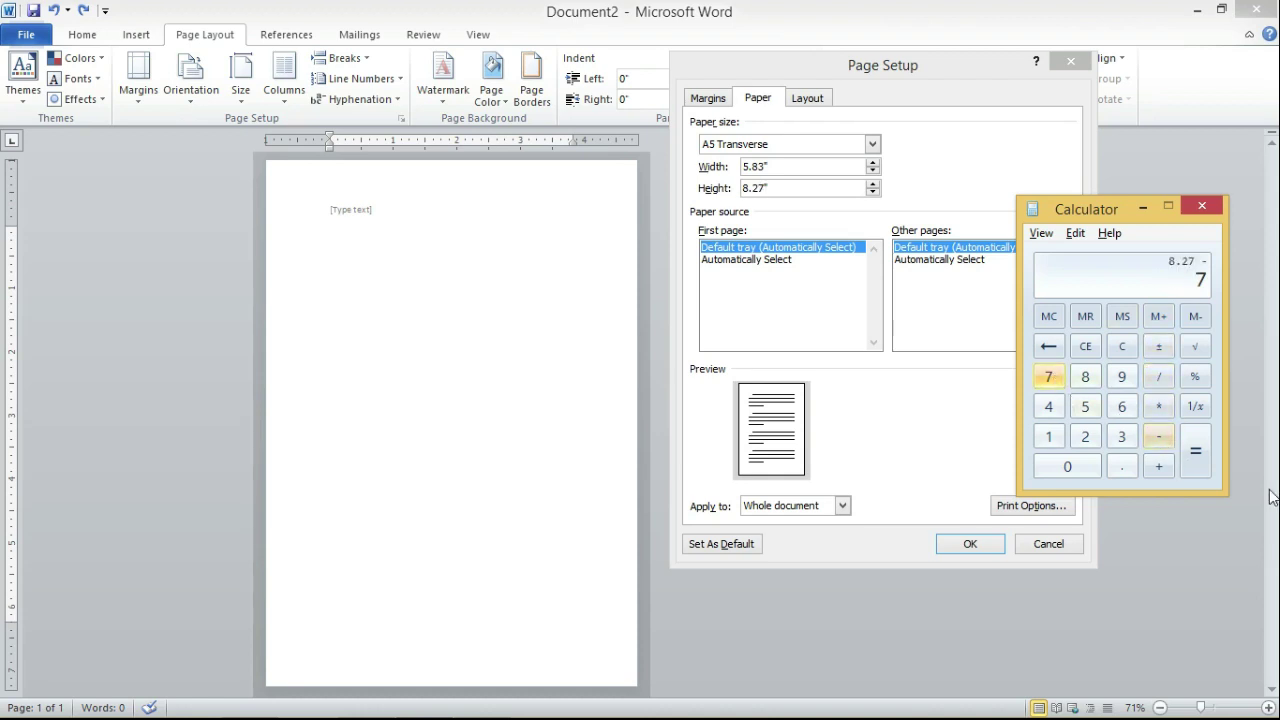
left_click(1199, 457)
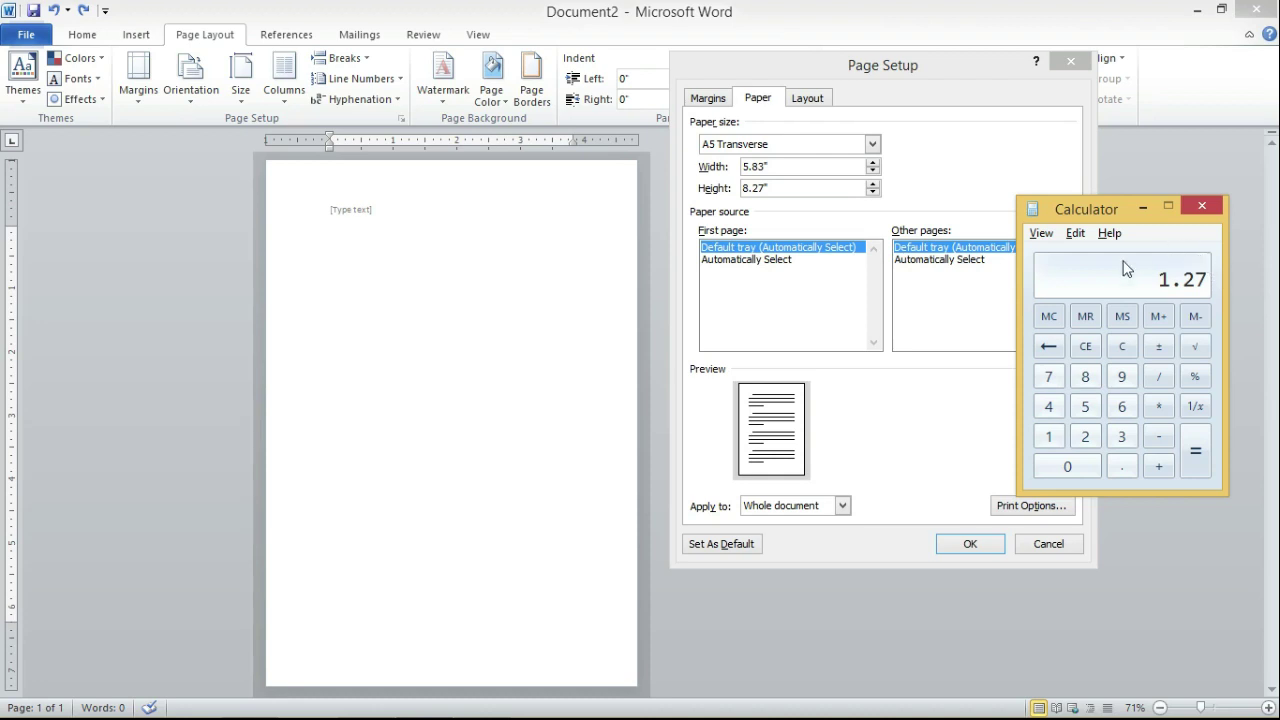
left_click(1159, 377)
left_click(1088, 436)
left_click(1198, 460)
Step: Set the top and bottom margins to 0.635" in the page setup and apply the margins to the whole document
left_click(707, 98)
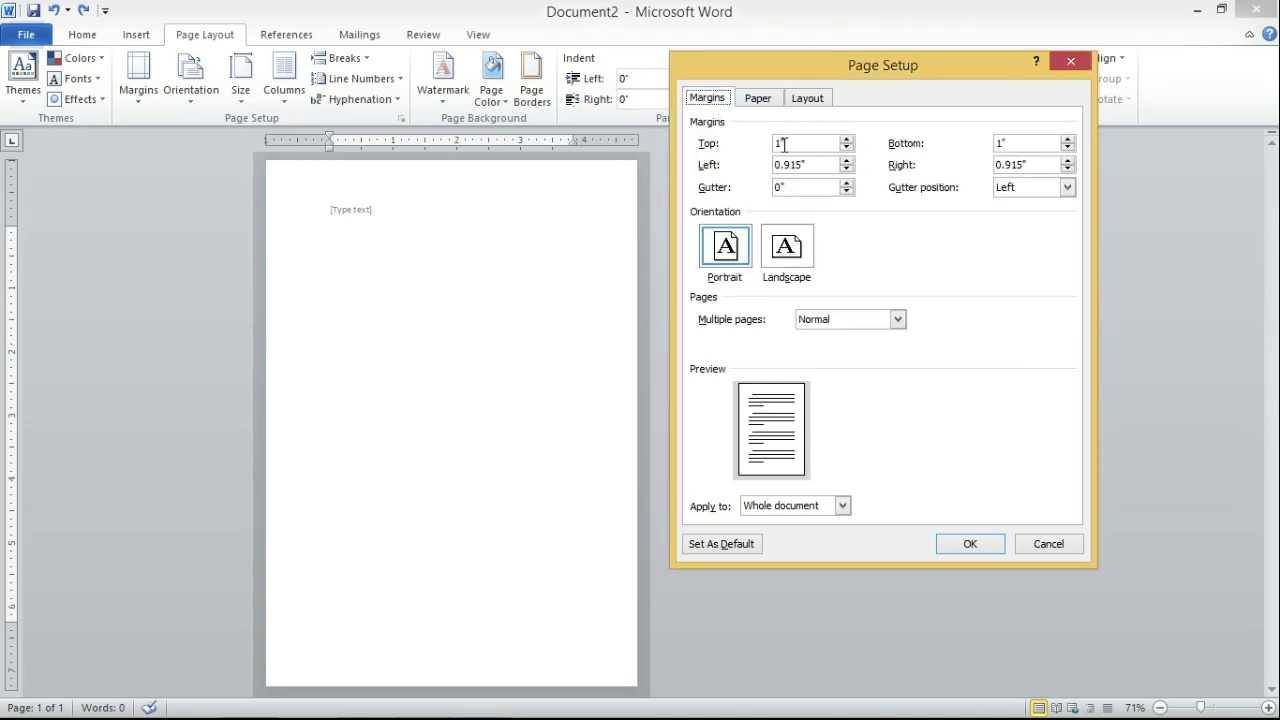
left_click_drag(786, 143, 754, 145)
key("alt+Tab")
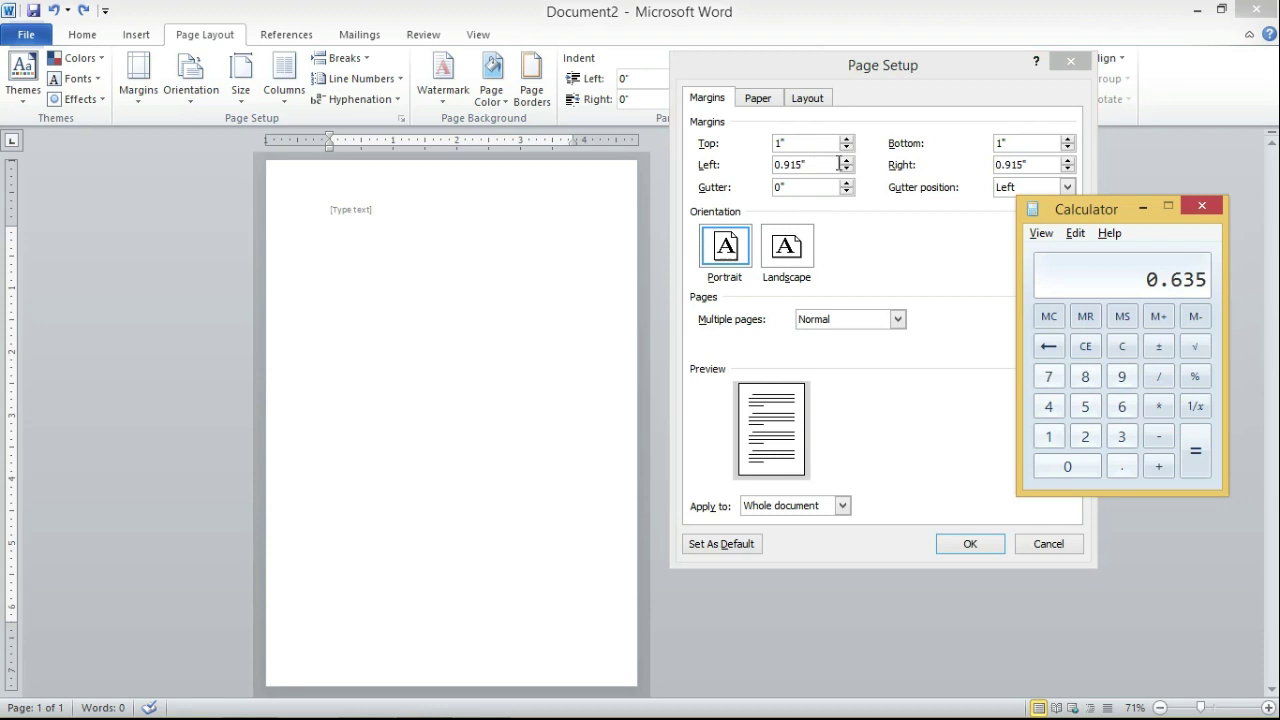
key("alt+Tab")
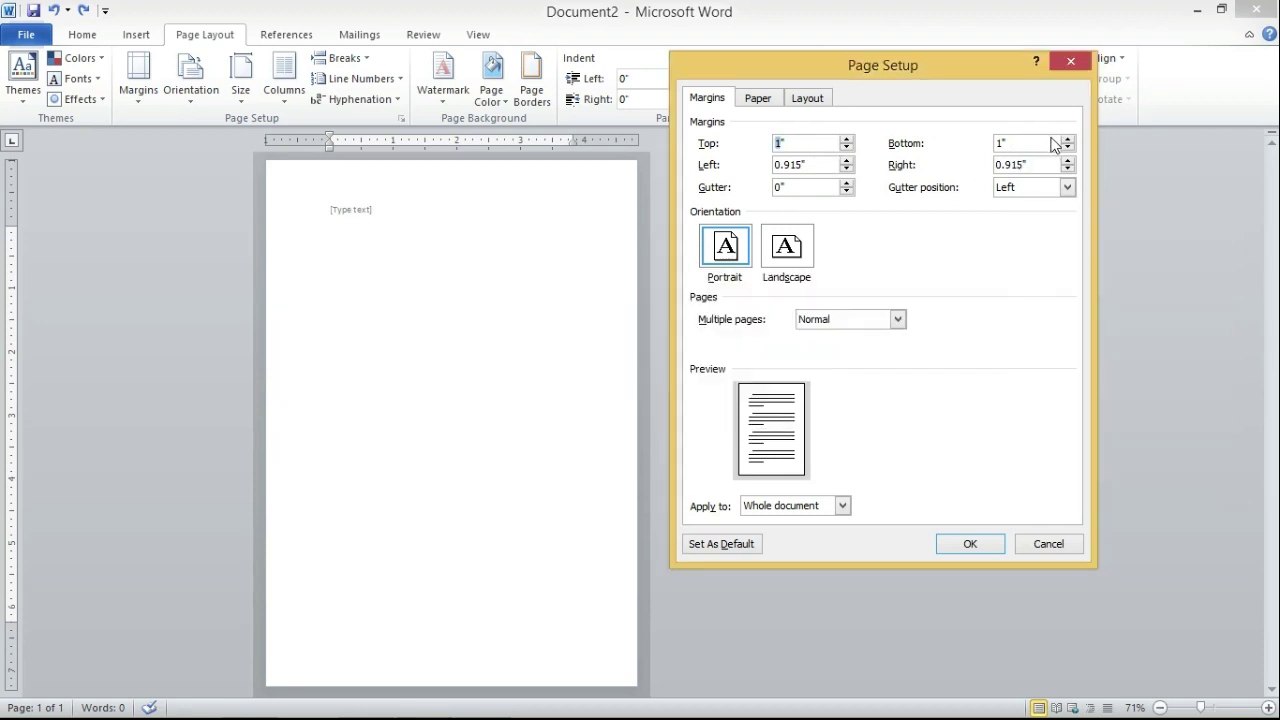
type("0.635")
key("shift+Home")
key("Tab")
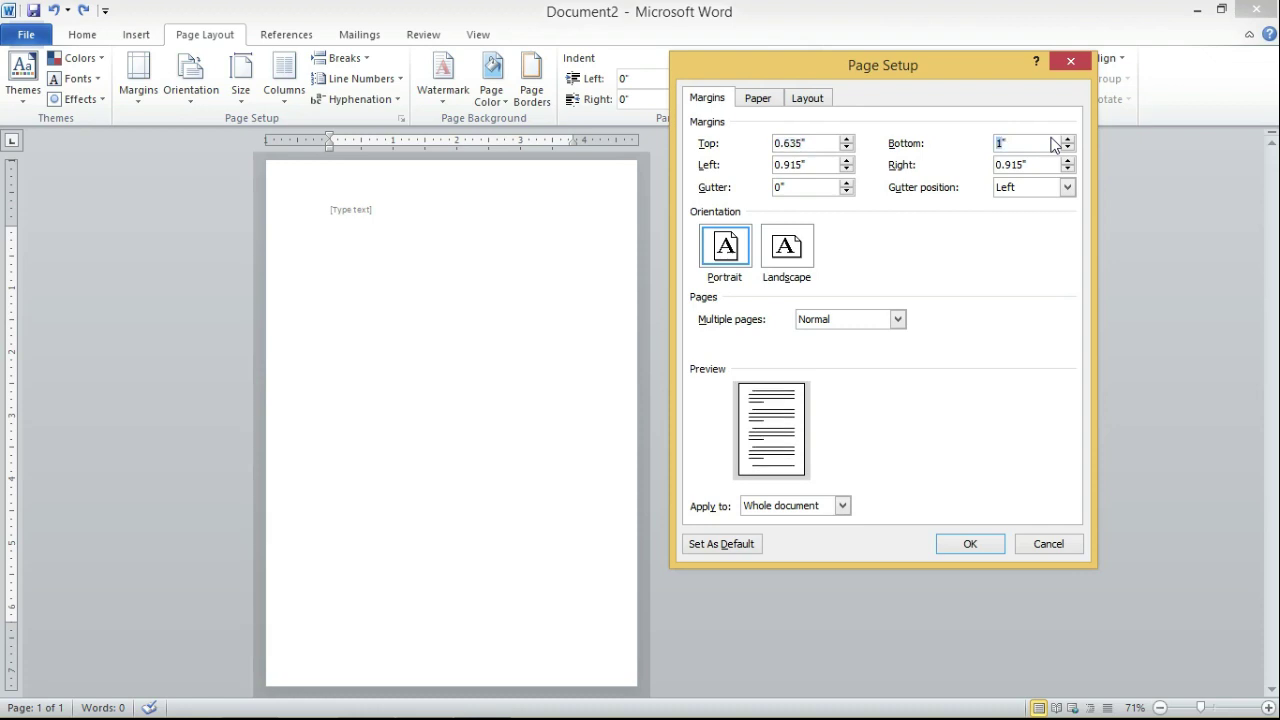
type("0.635")
key("alt+Tab")
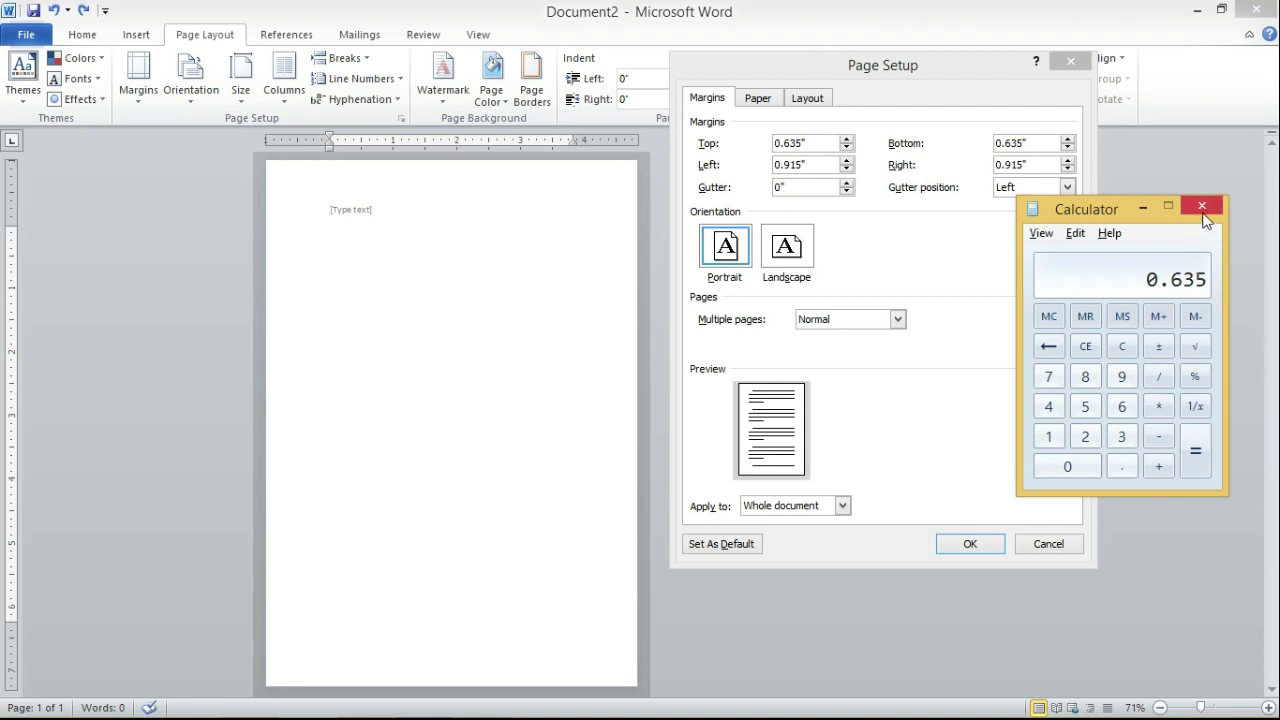
left_click(913, 474)
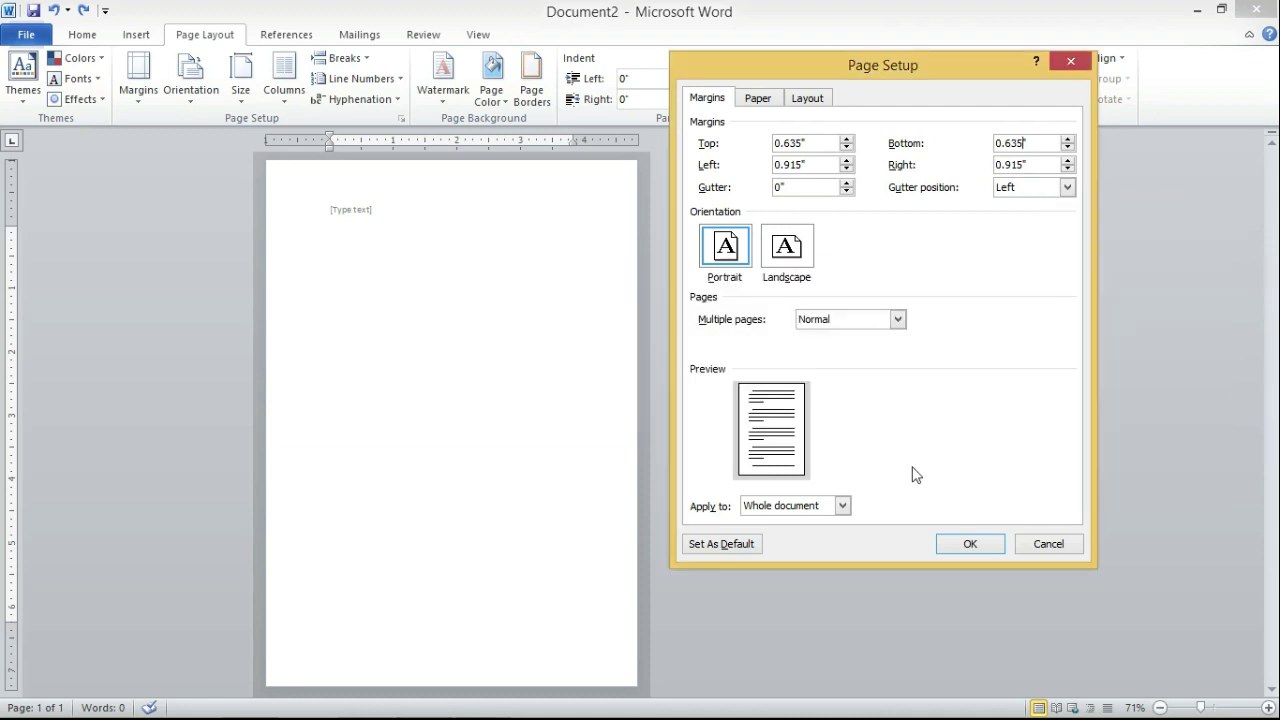
left_click(981, 543)
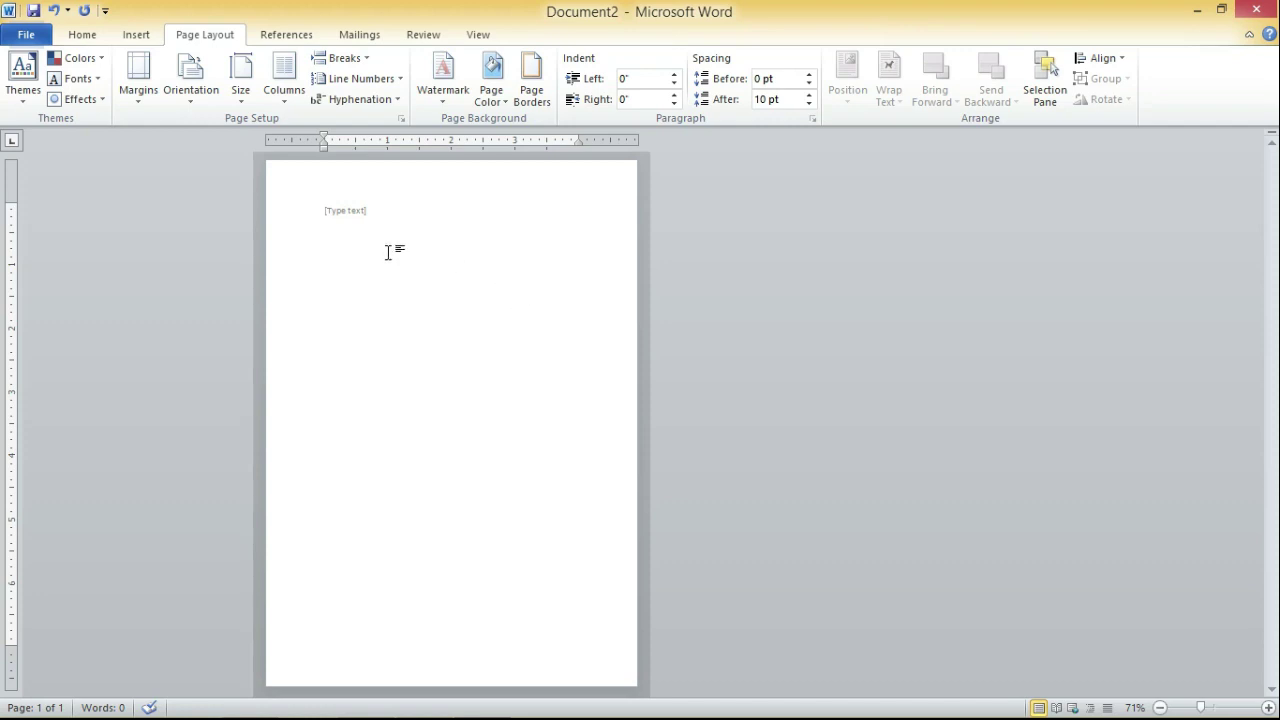
scroll(348, 181, "up", 1)
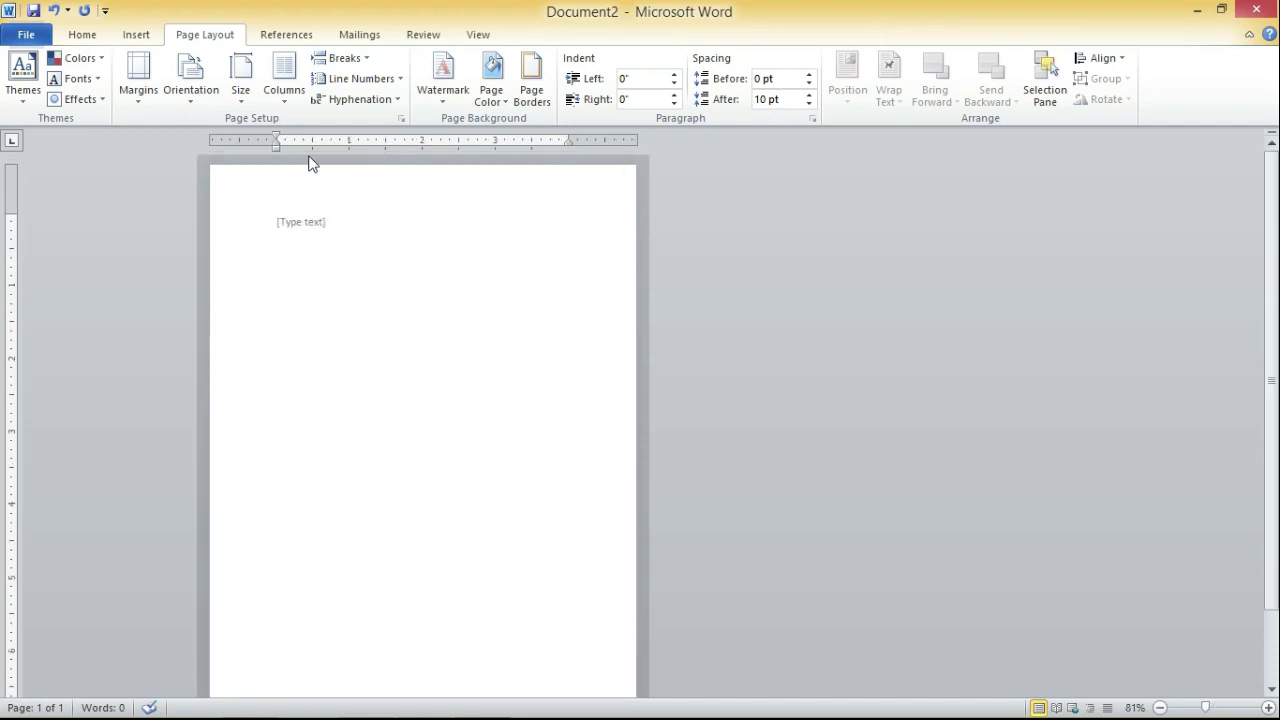
Step: Replace the header's placeholder text with English Book and return to the document body
scroll(277, 146, "up", 4)
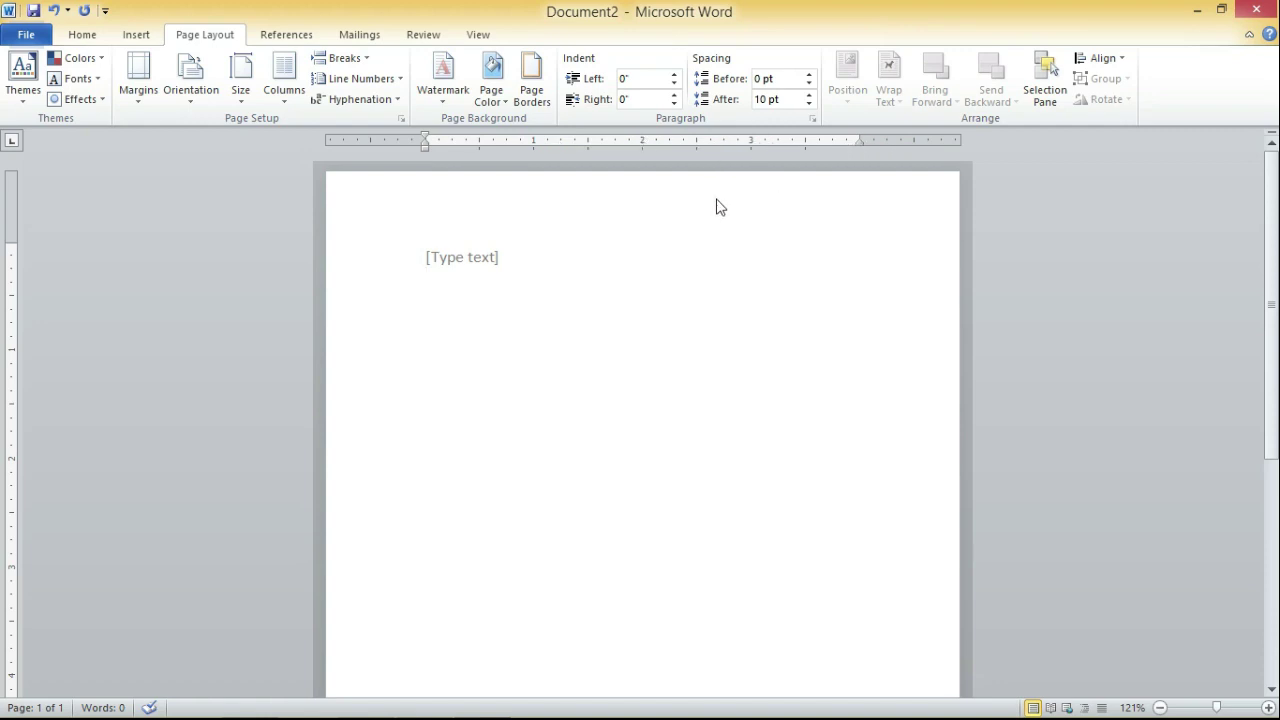
scroll(714, 206, "down", 1)
scroll(513, 205, "down", 3)
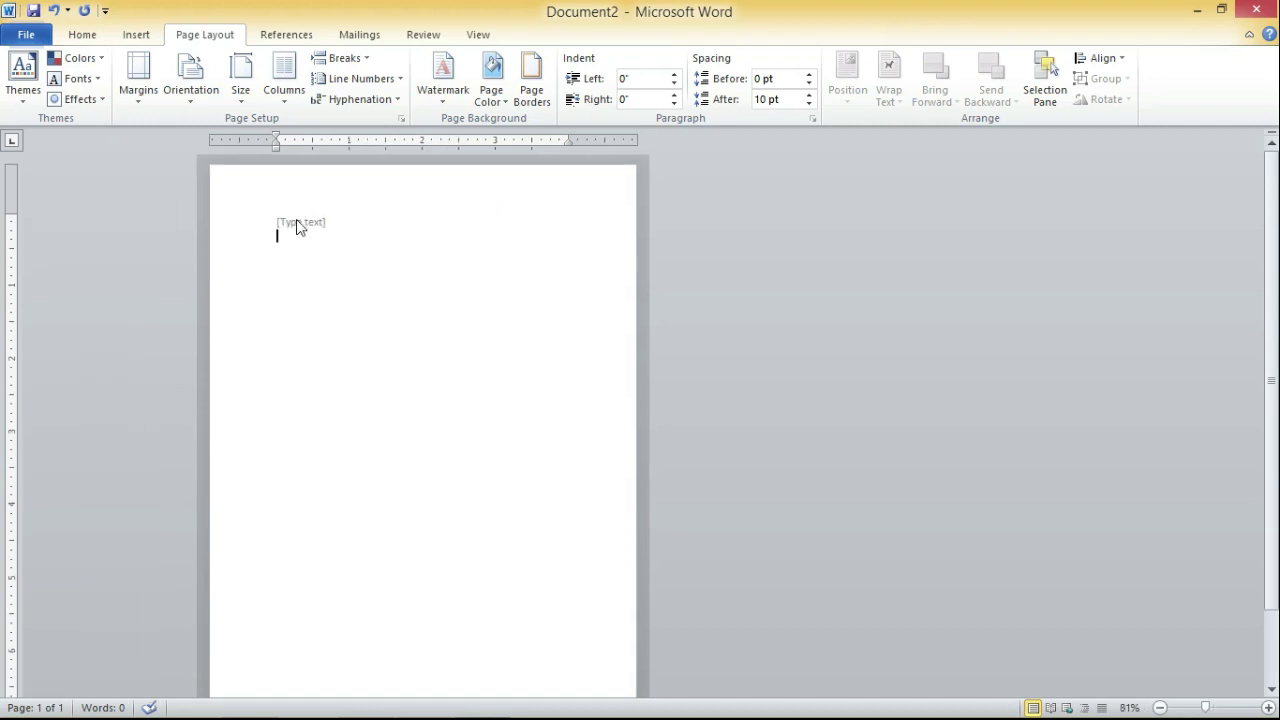
double_click(297, 224)
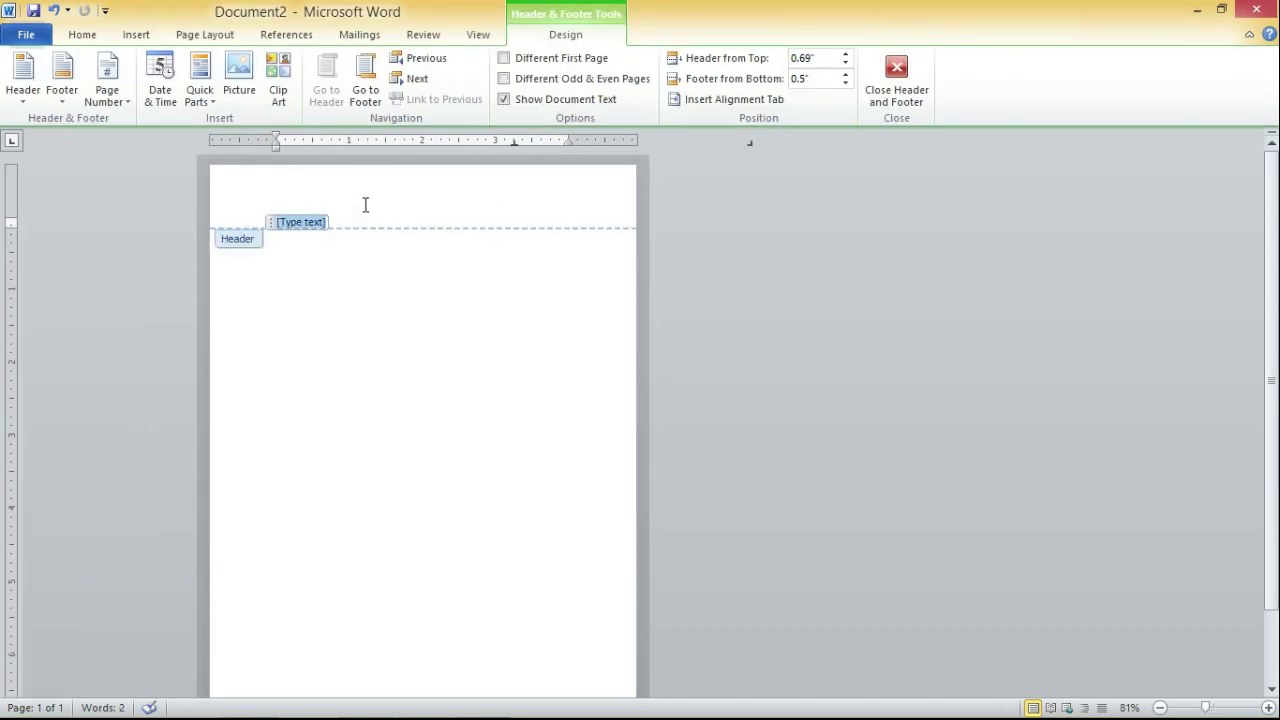
left_click_drag(11, 218, 18, 202)
double_click(293, 232)
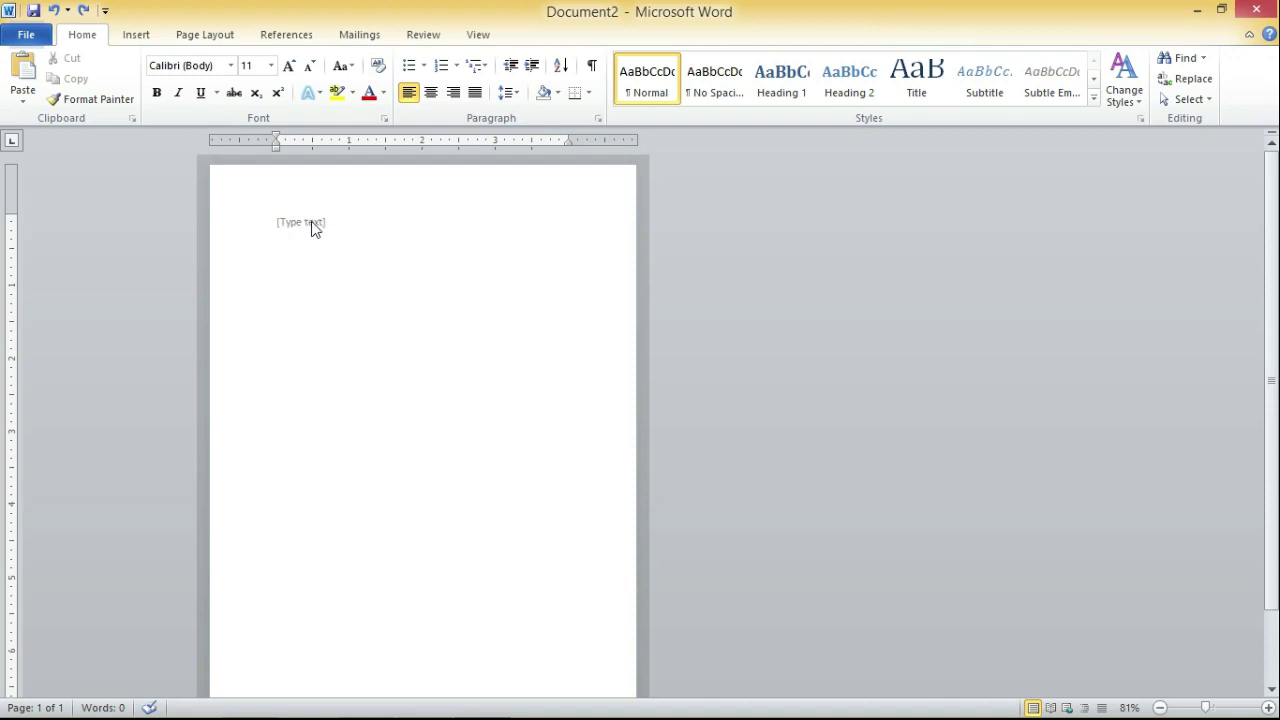
double_click(337, 217)
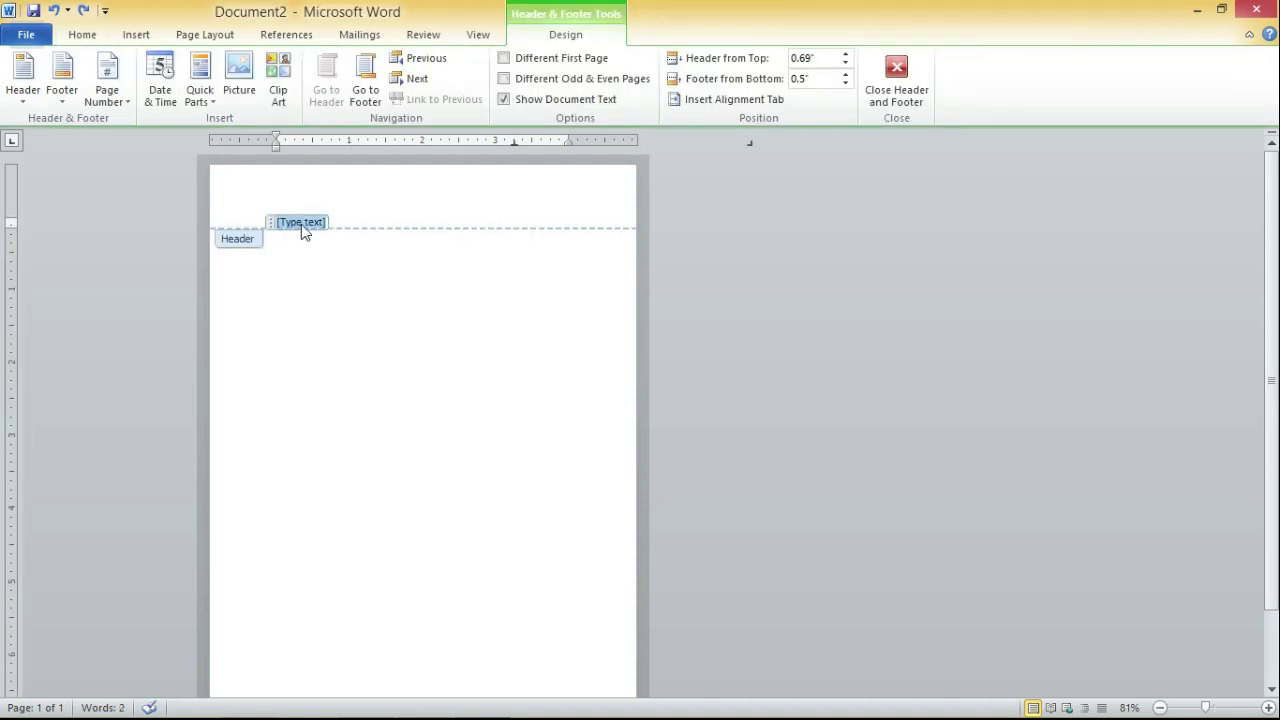
type("English Book")
double_click(366, 254)
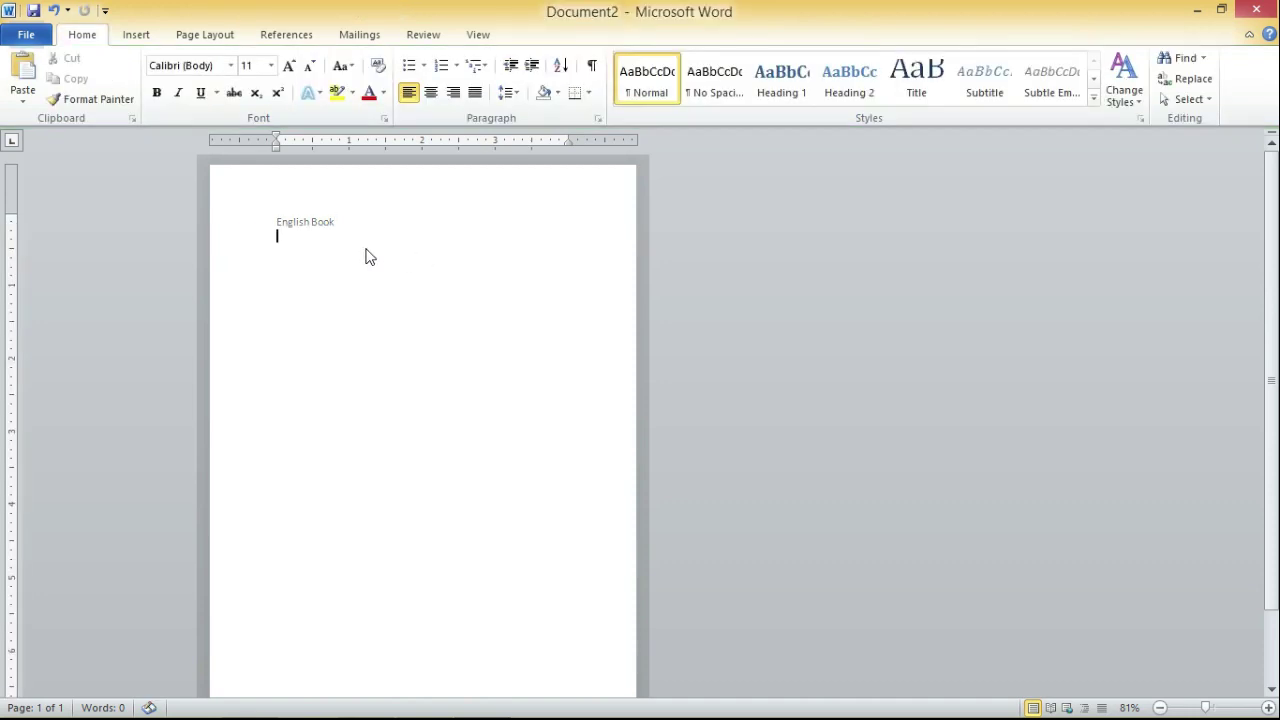
Step: Examine the header's position above the body text area and the page's top and bottom margins
double_click(380, 215)
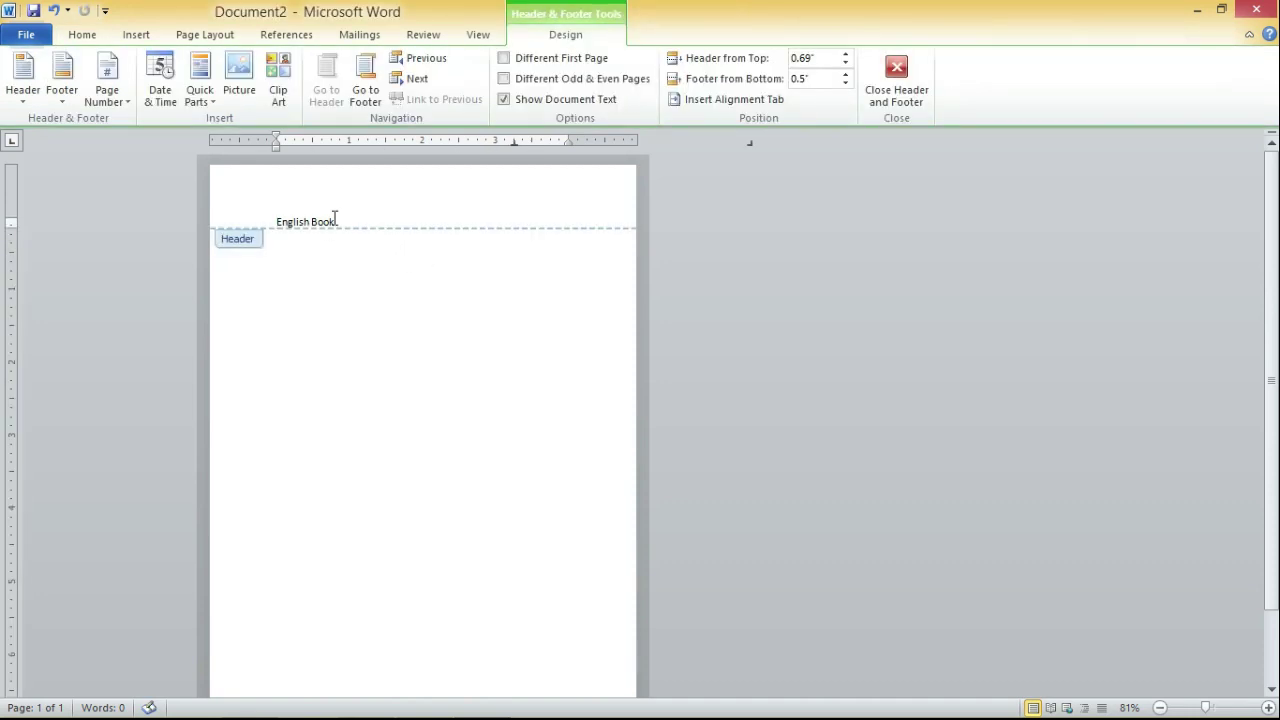
double_click(353, 285)
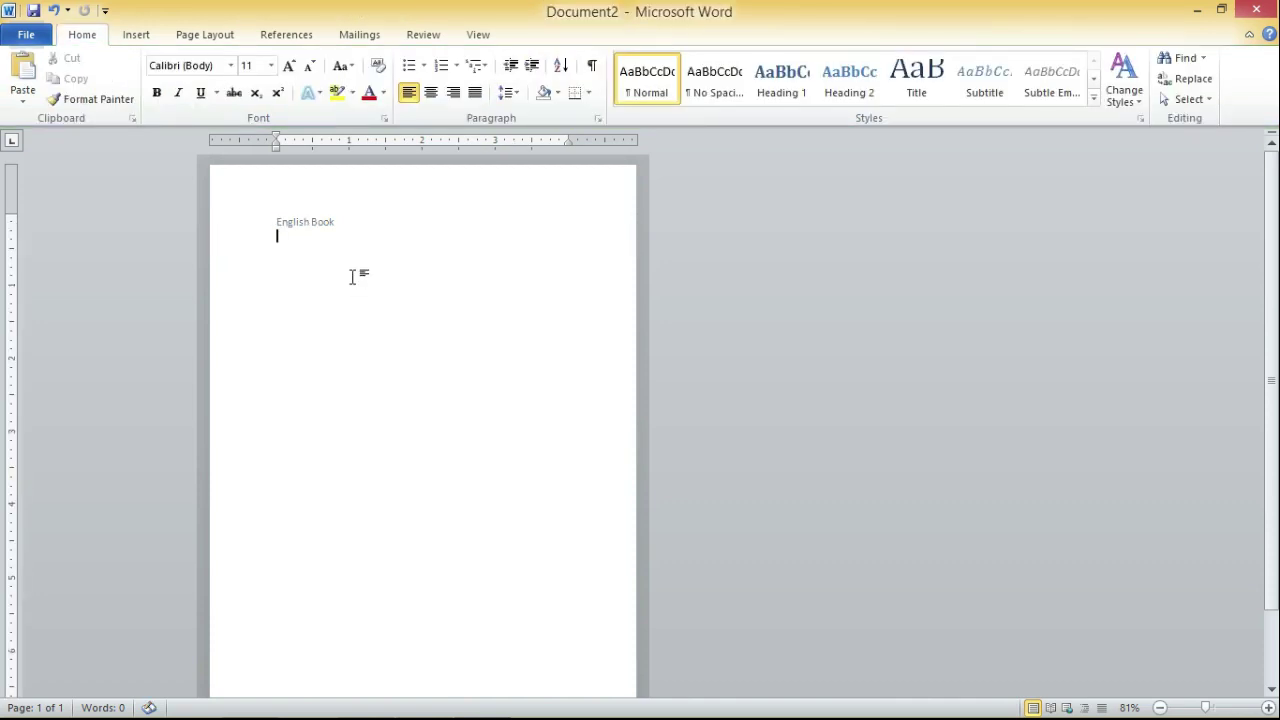
scroll(205, 283, "down", 2)
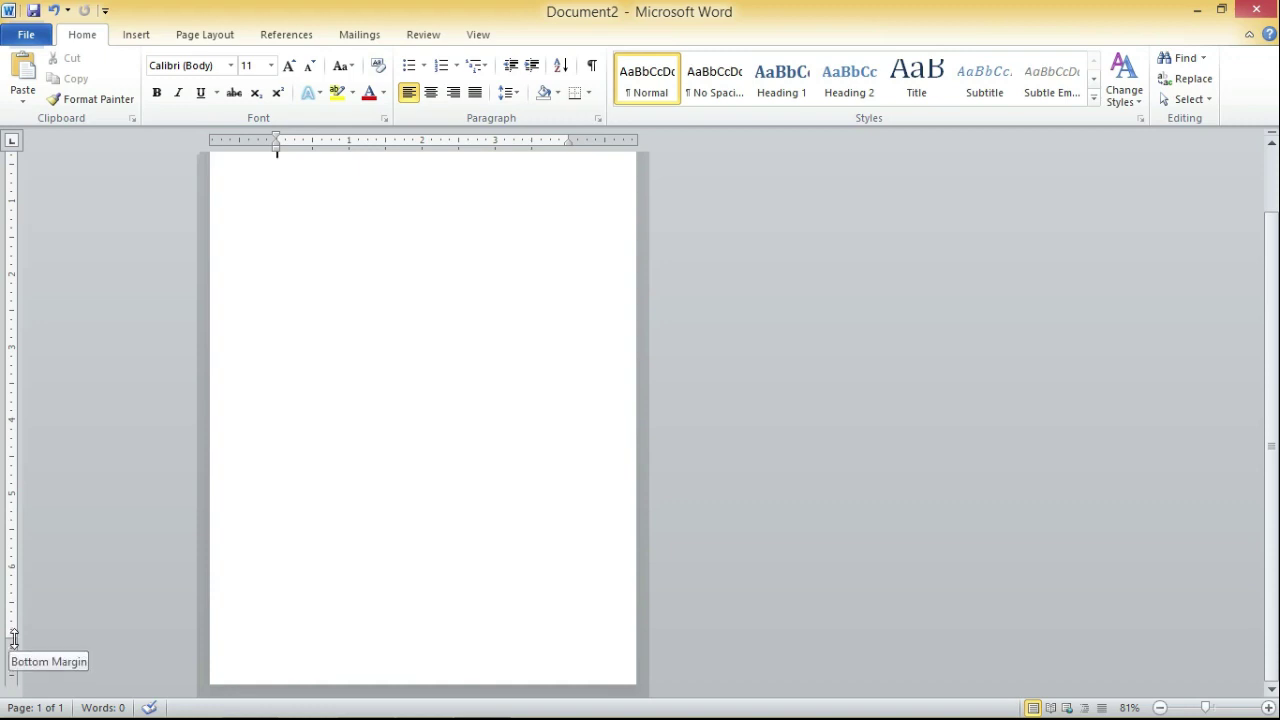
scroll(14, 640, "up", 2)
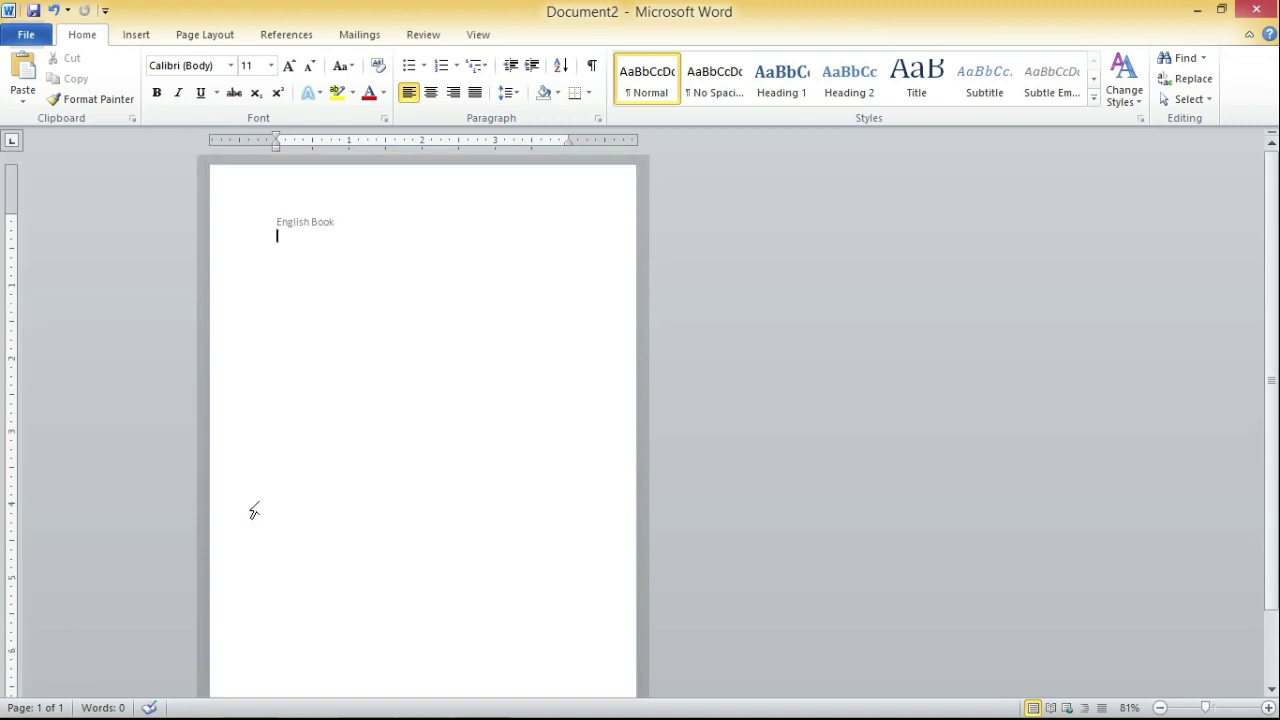
scroll(254, 511, "down", 2)
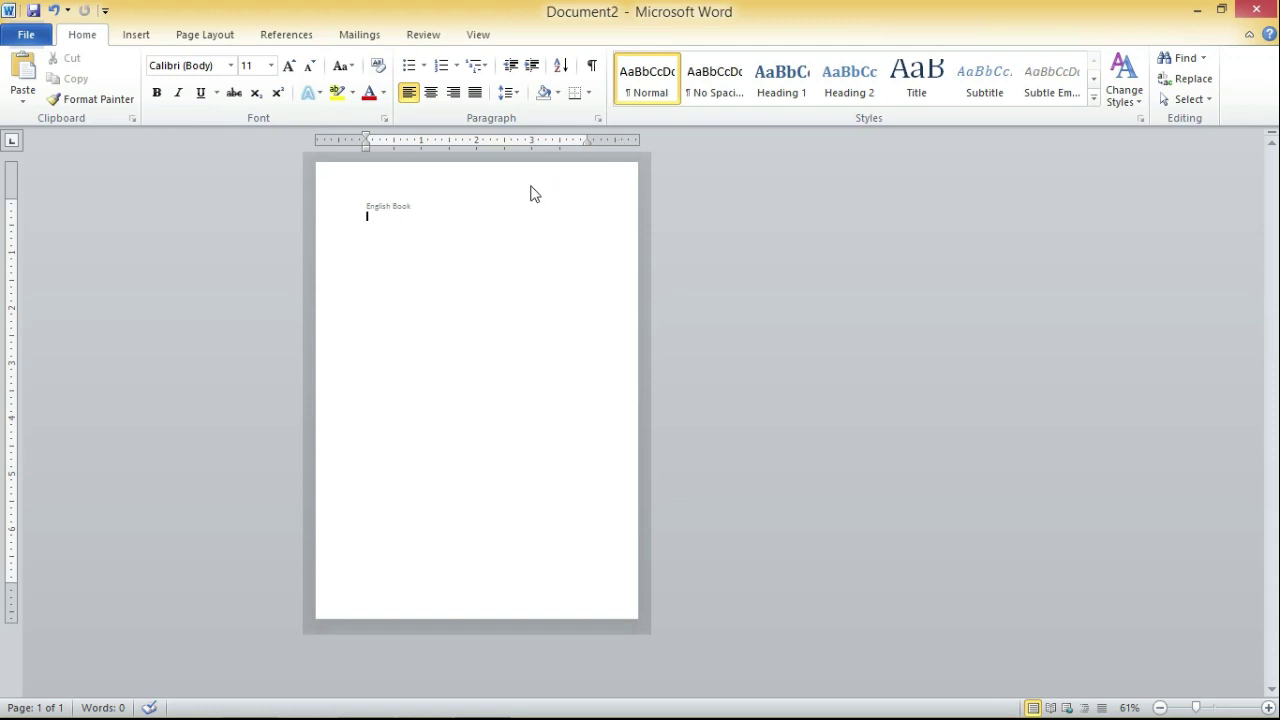
double_click(420, 204)
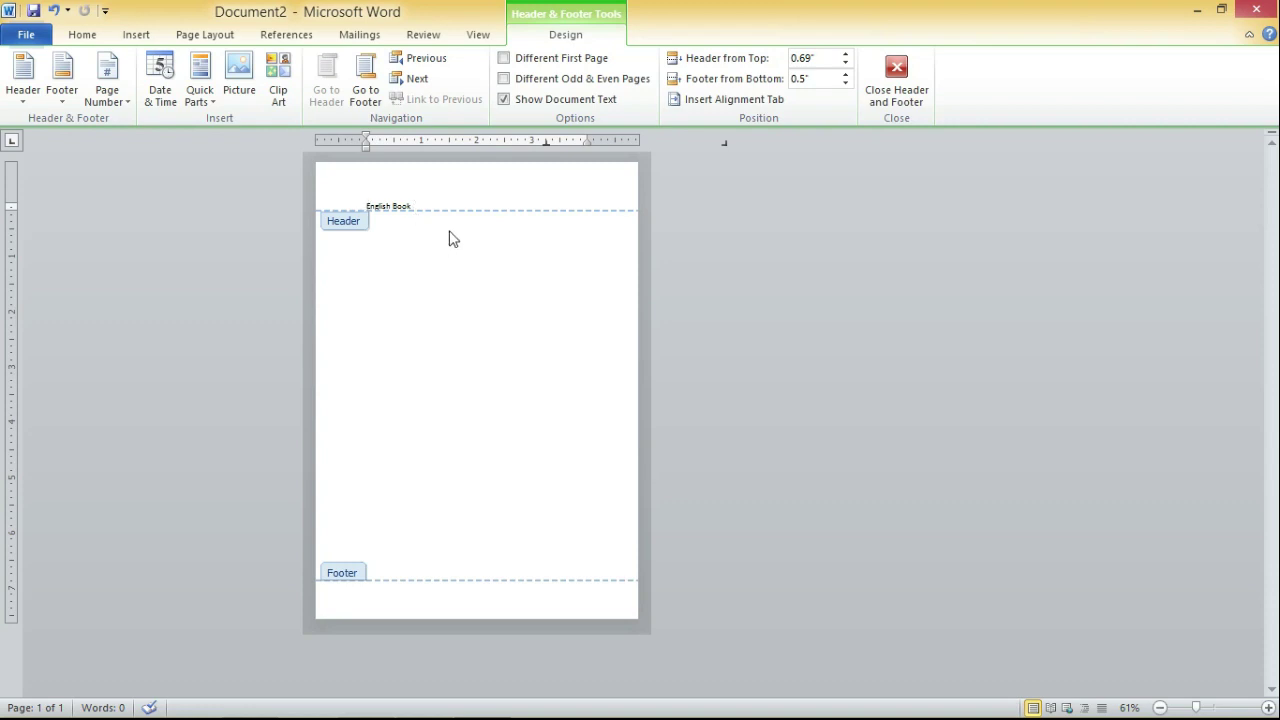
double_click(449, 232)
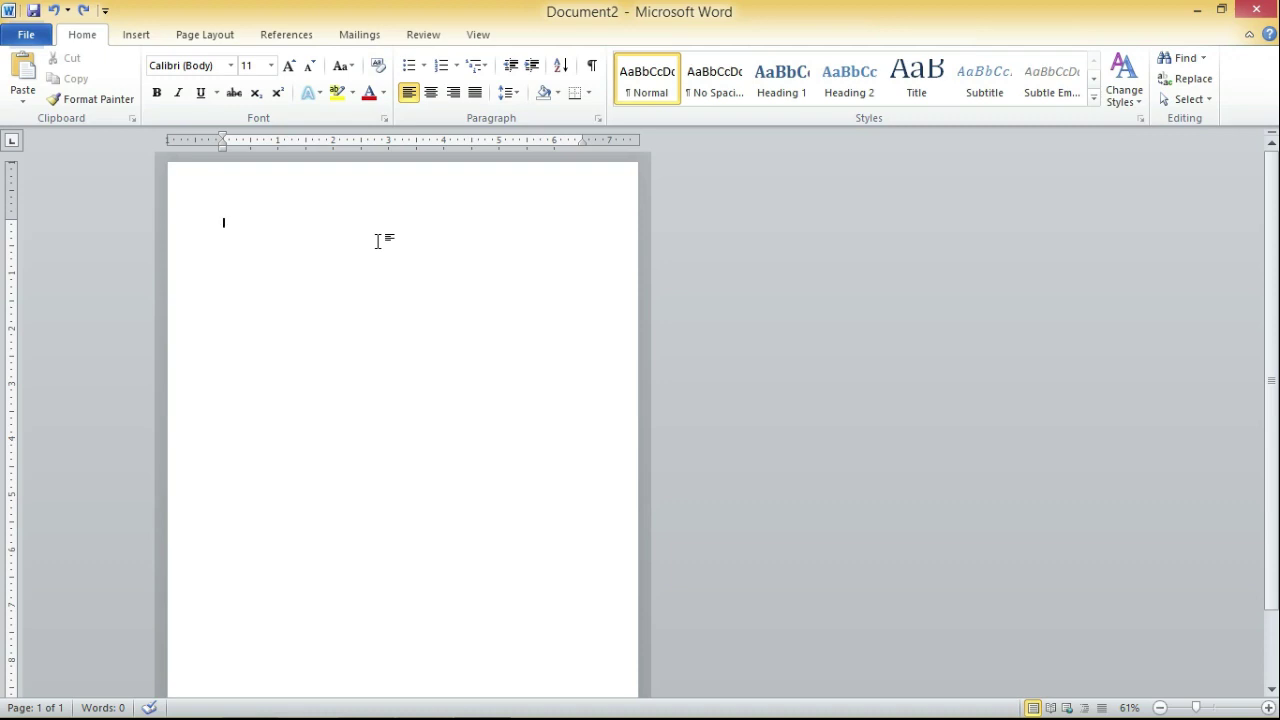
Step: Adjust the right and bottom margins on the rulers to leave a text area about 3.5 inches wide and 2 inches high
scroll(429, 299, "down", 1)
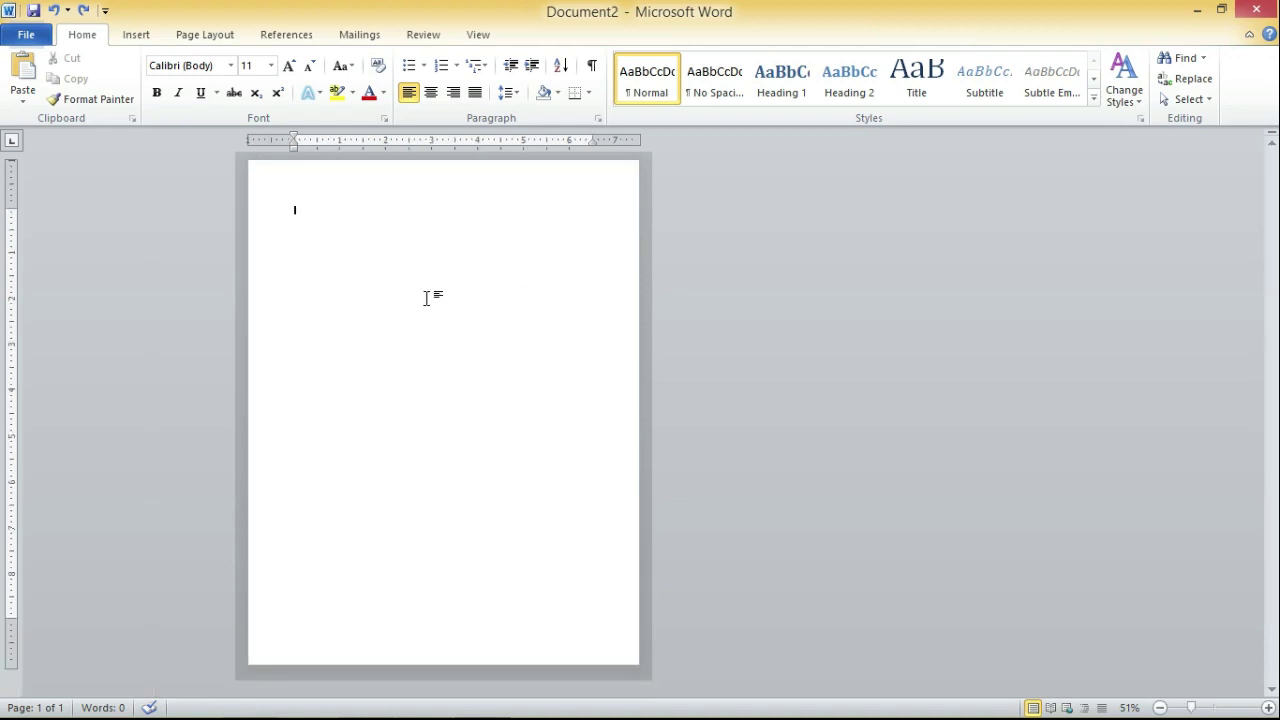
scroll(427, 298, "up", 1)
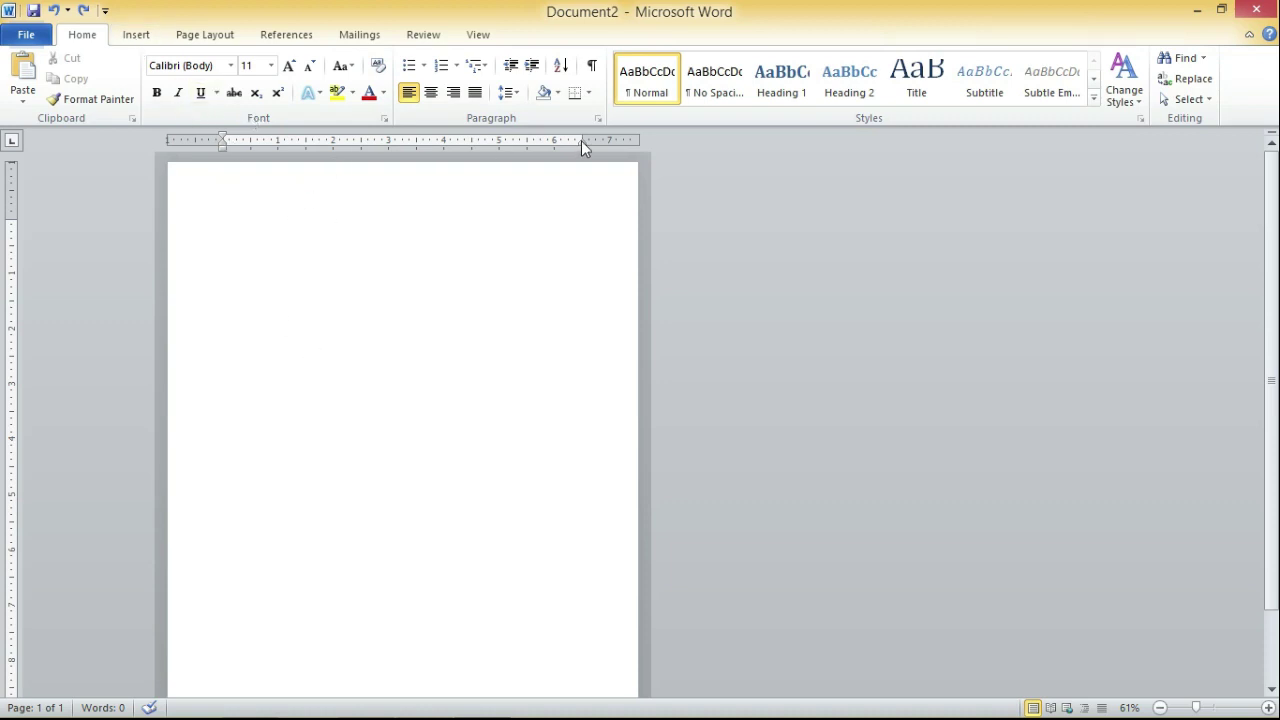
mouse_move(584, 132)
left_mouse_down()
mouse_move(349, 131)
mouse_move(425, 141)
mouse_move(415, 145)
left_mouse_up()
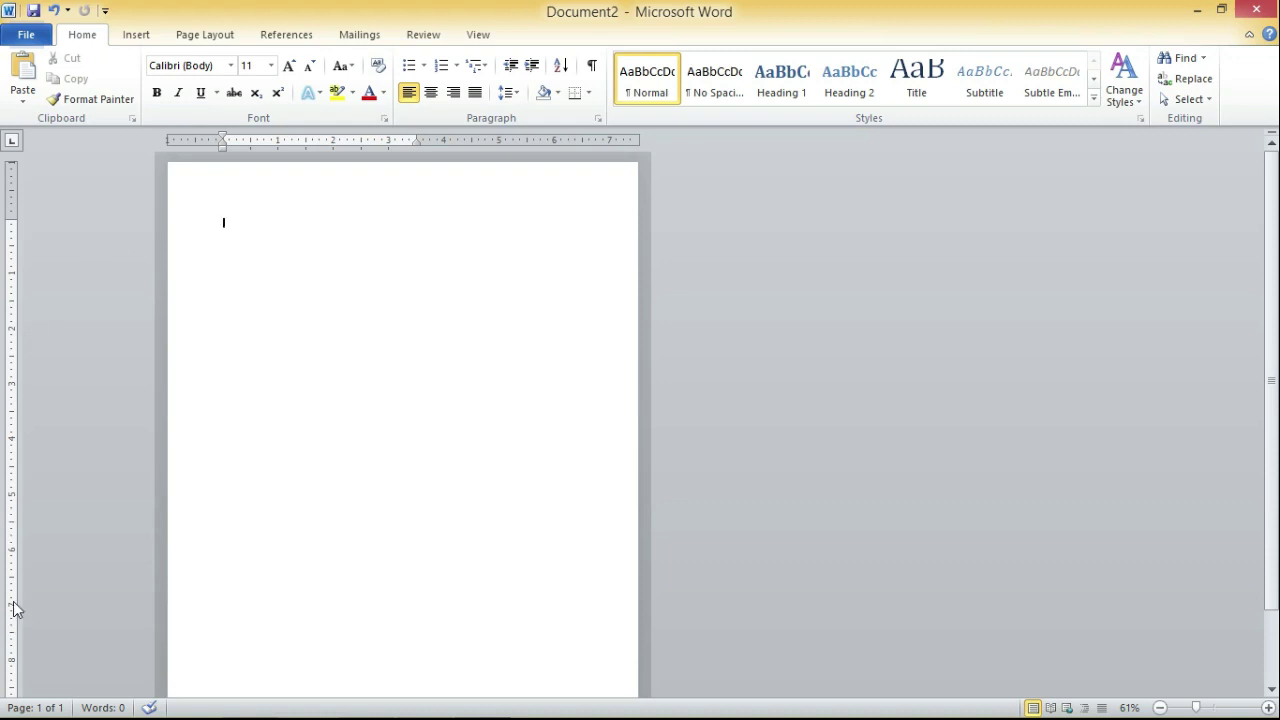
scroll(14, 609, "down", 1)
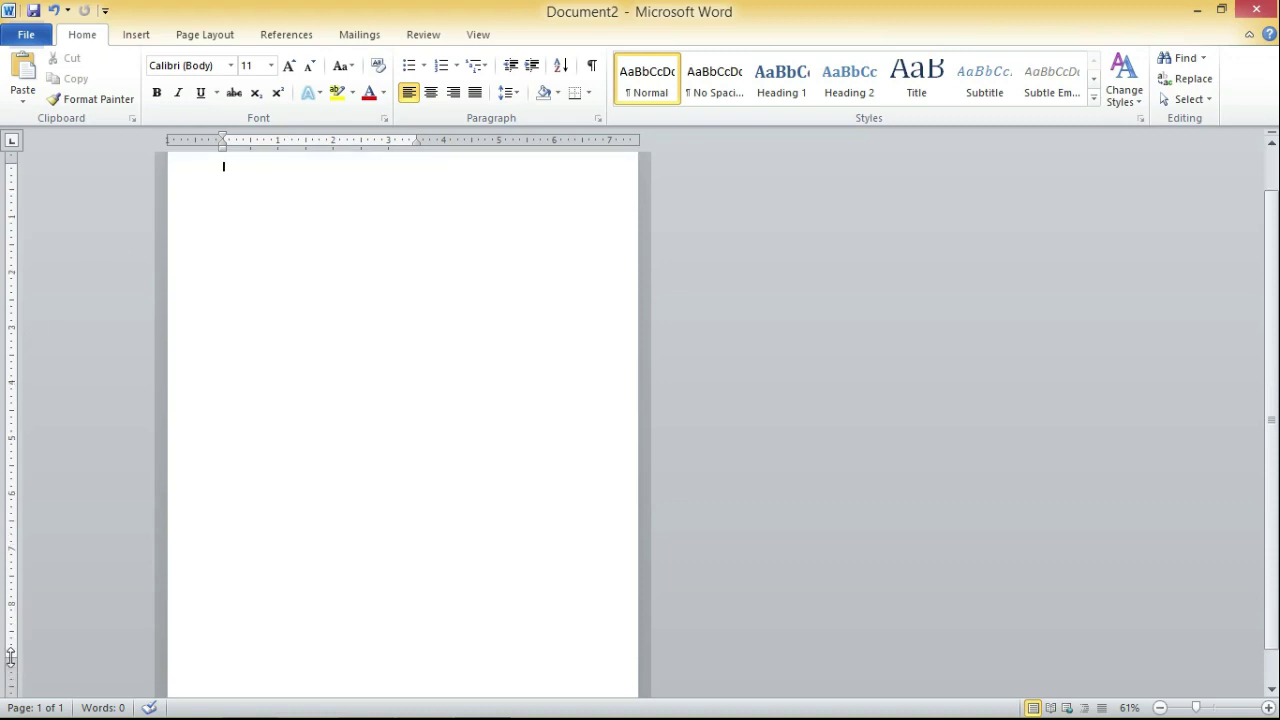
left_click_drag(11, 657, 38, 318)
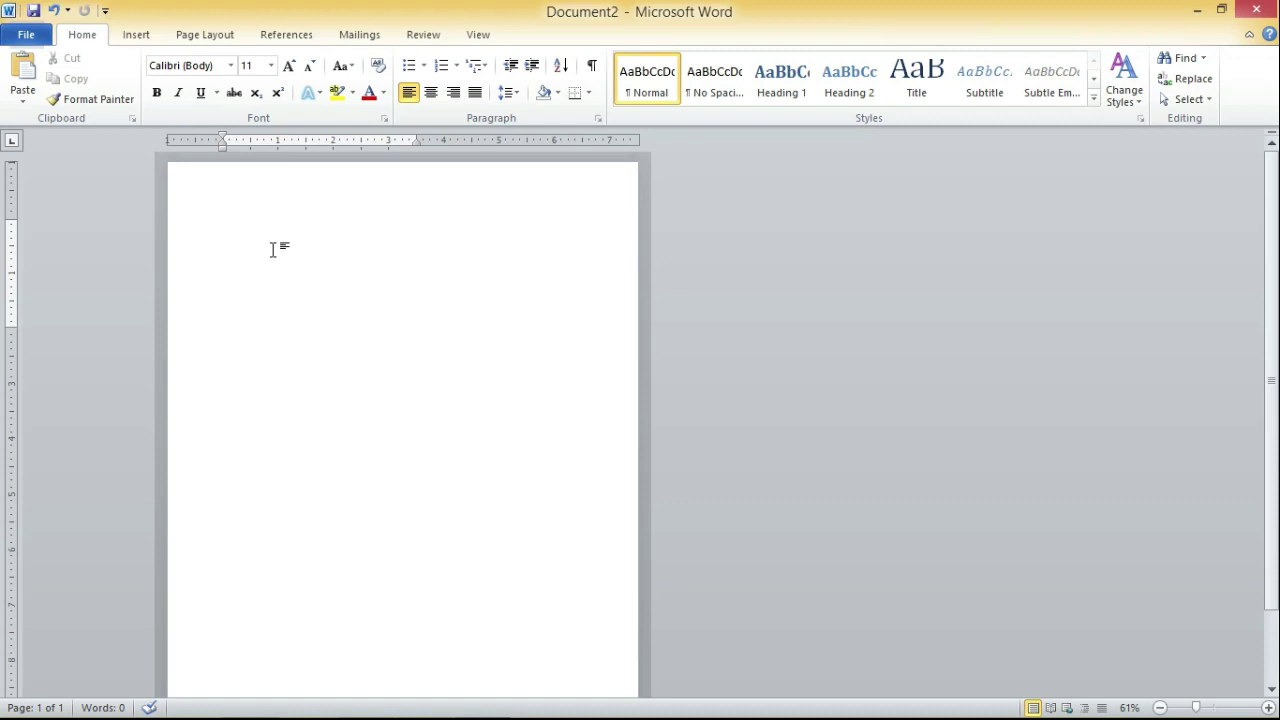
Step: Enter a sample sentence stating the person's name and paste several copies of it into the text area
type("My Name is Asif")
key("ctrl+a")
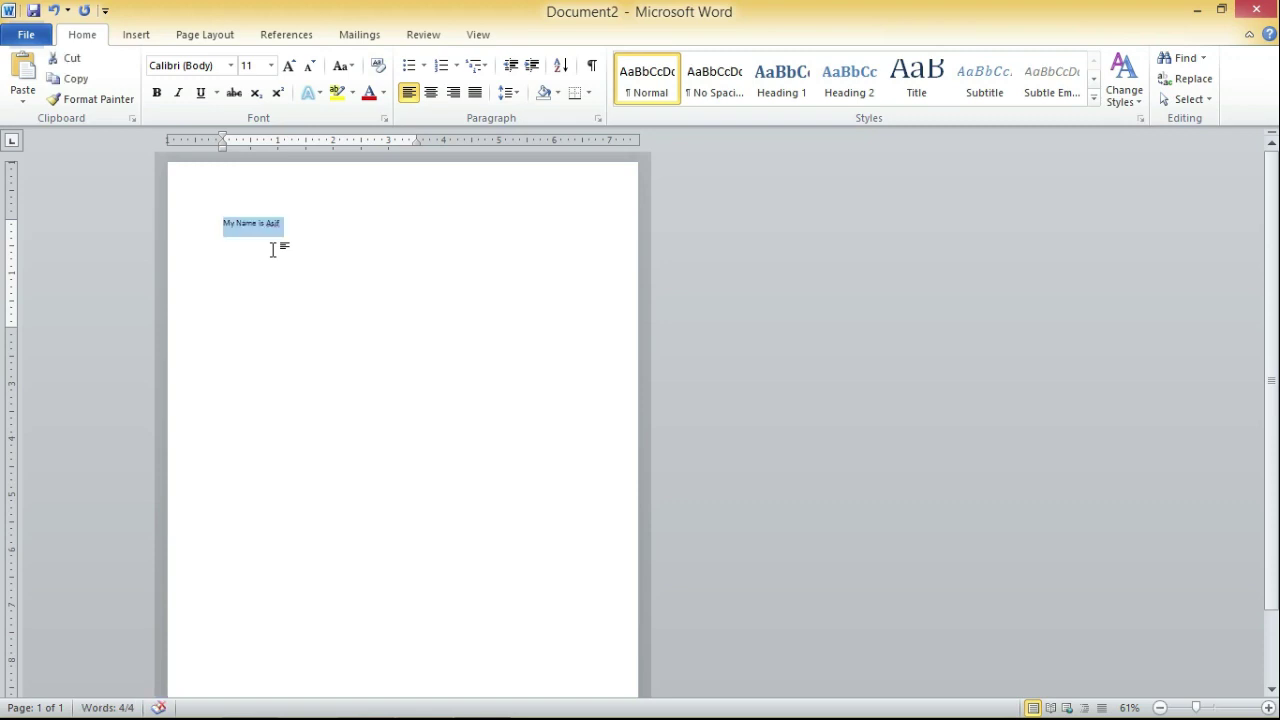
key("Right")
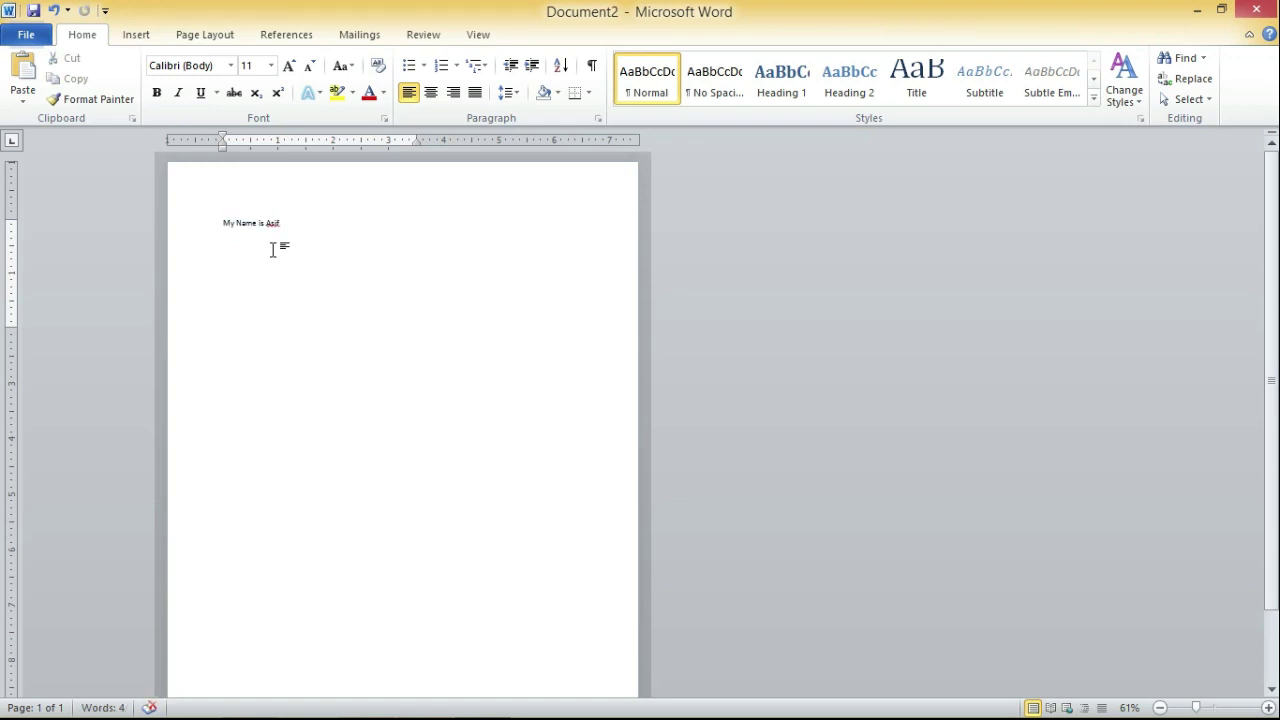
key("ctrl+v")
key("ctrl+v")
key("ctrl+v")
key("ctrl+v")
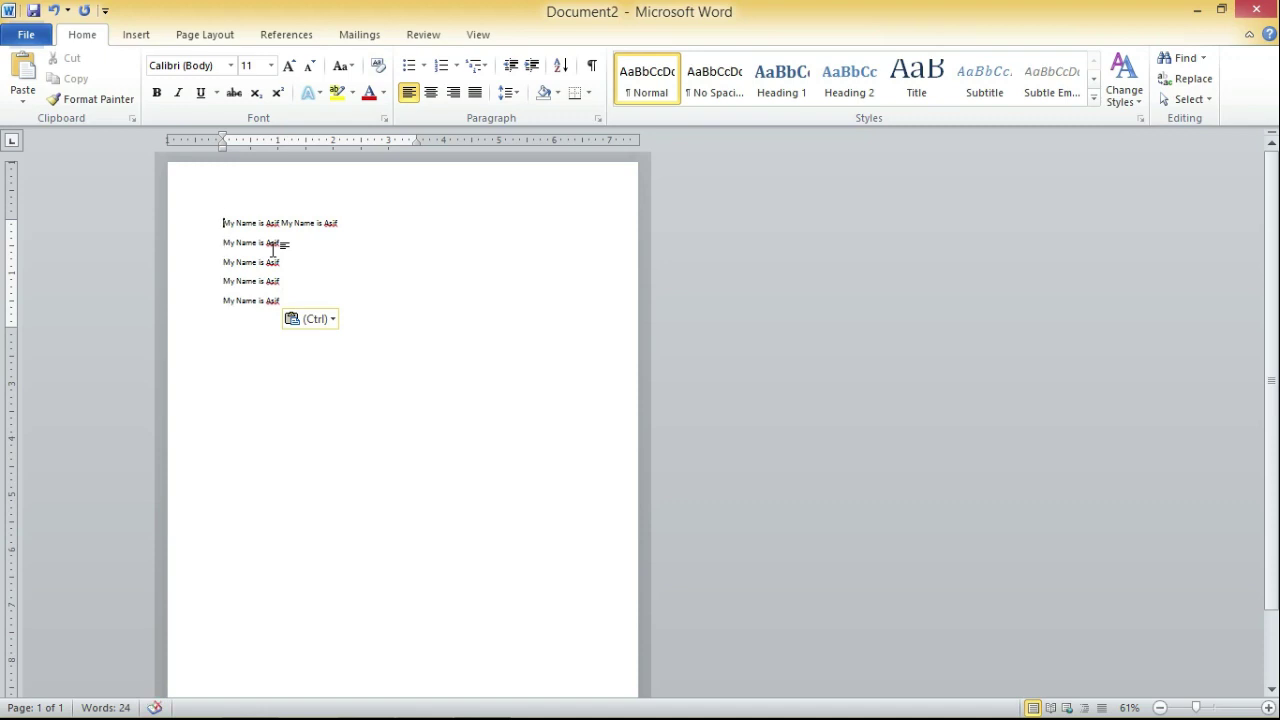
Step: Join the separate copies of the sample sentence into two lines of three sentences each
key("Delete")
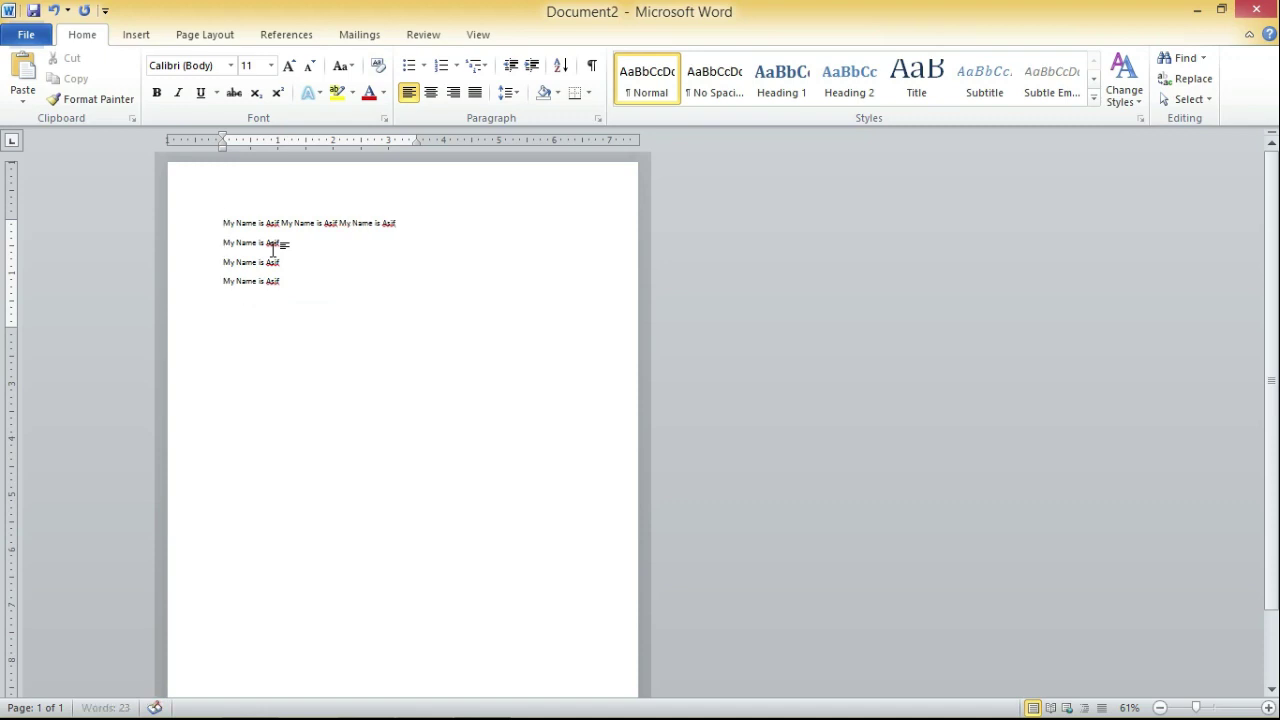
key("Delete")
key("Delete")
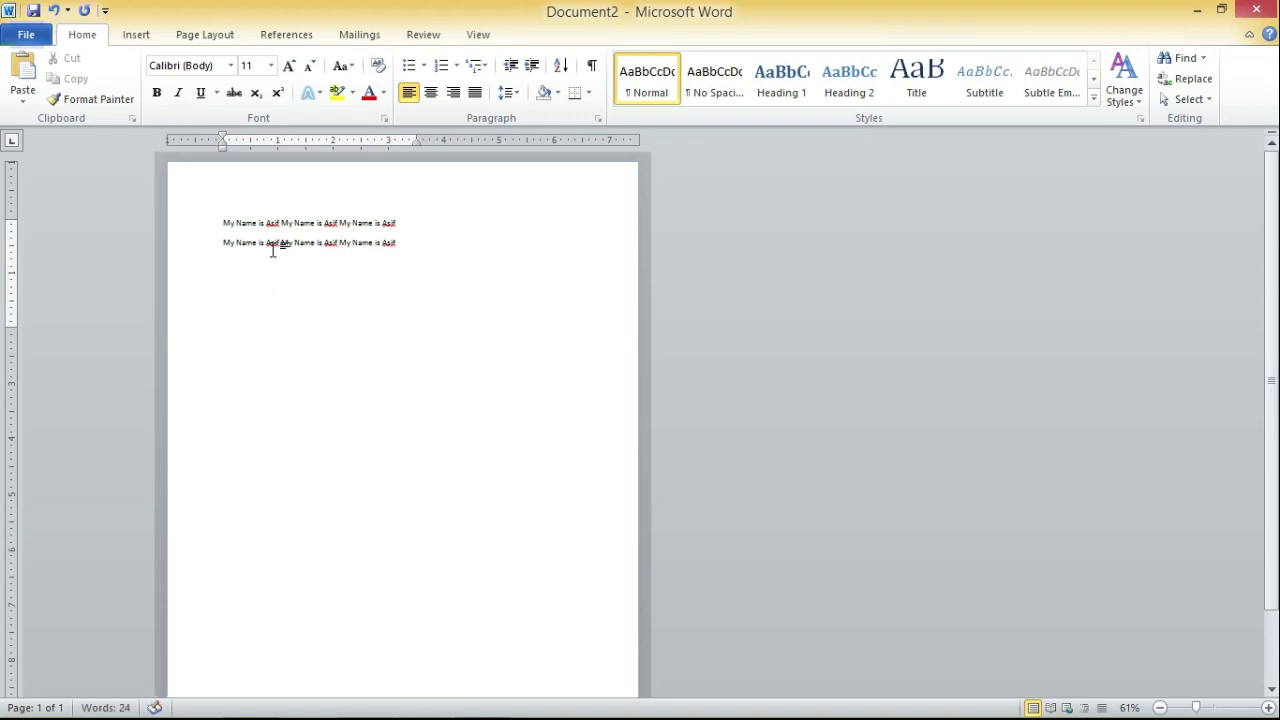
Step: Copy both lines of sample text and paste them twice at the end of the document
key("ctrl+a")
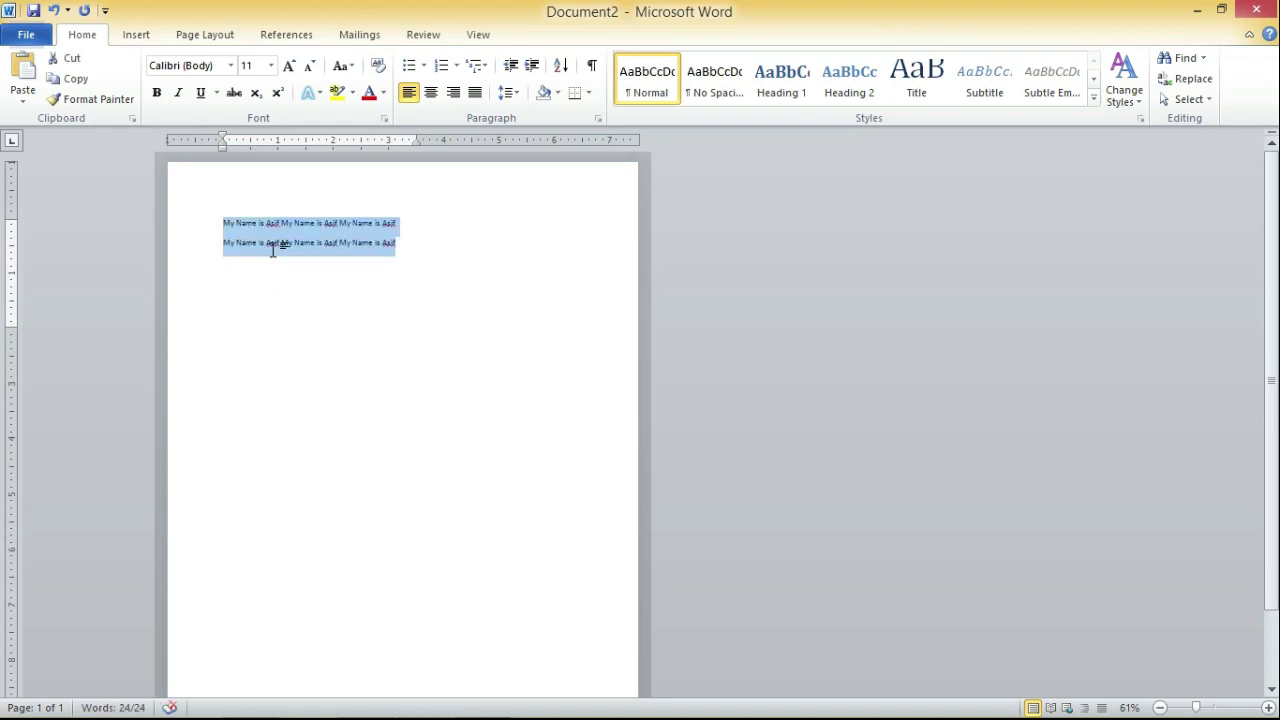
key("ctrl+c")
key("Right")
key("ctrl+v")
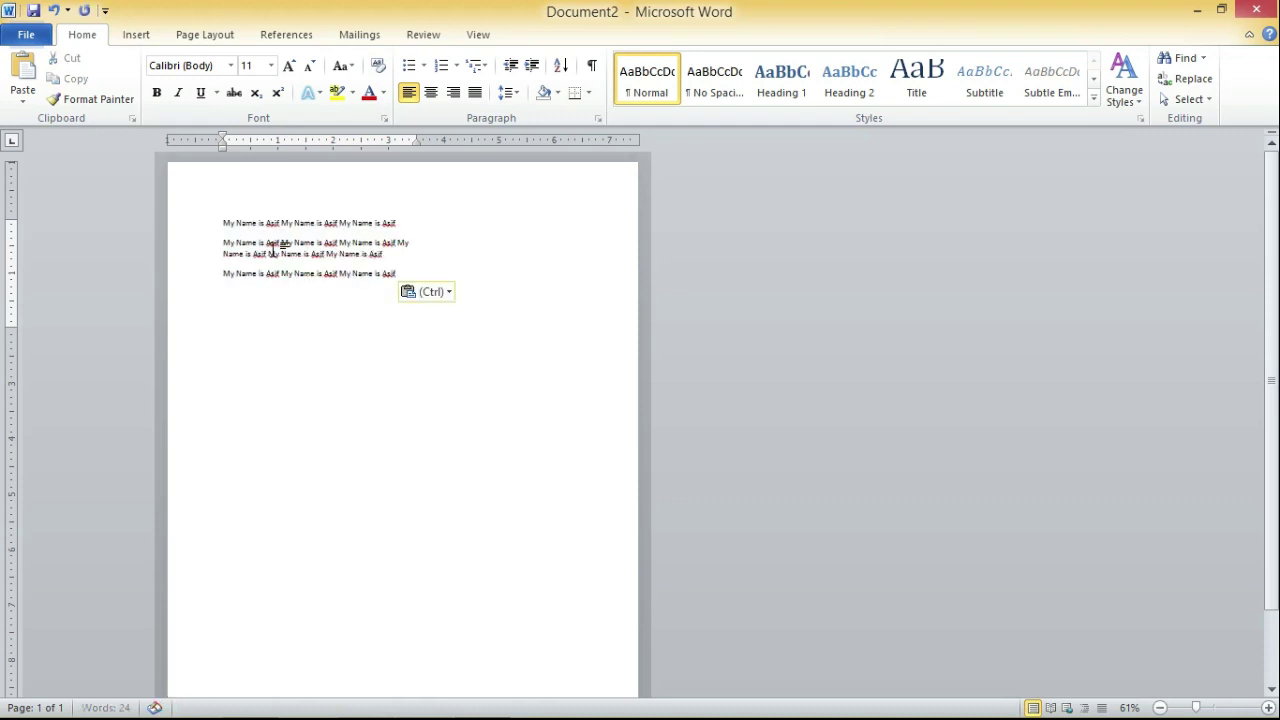
key("ctrl+v")
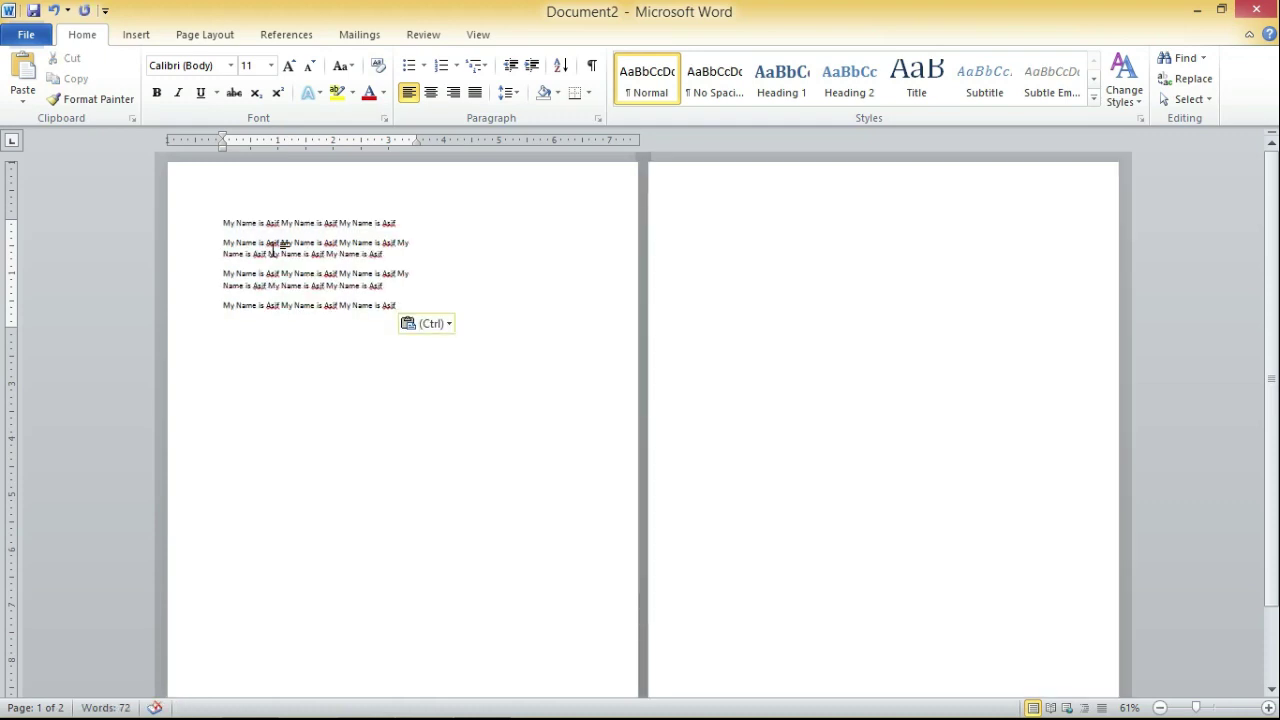
Step: Justify the sample paragraphs and paste another copy of the two lines after the last paragraph
key("ctrl+j")
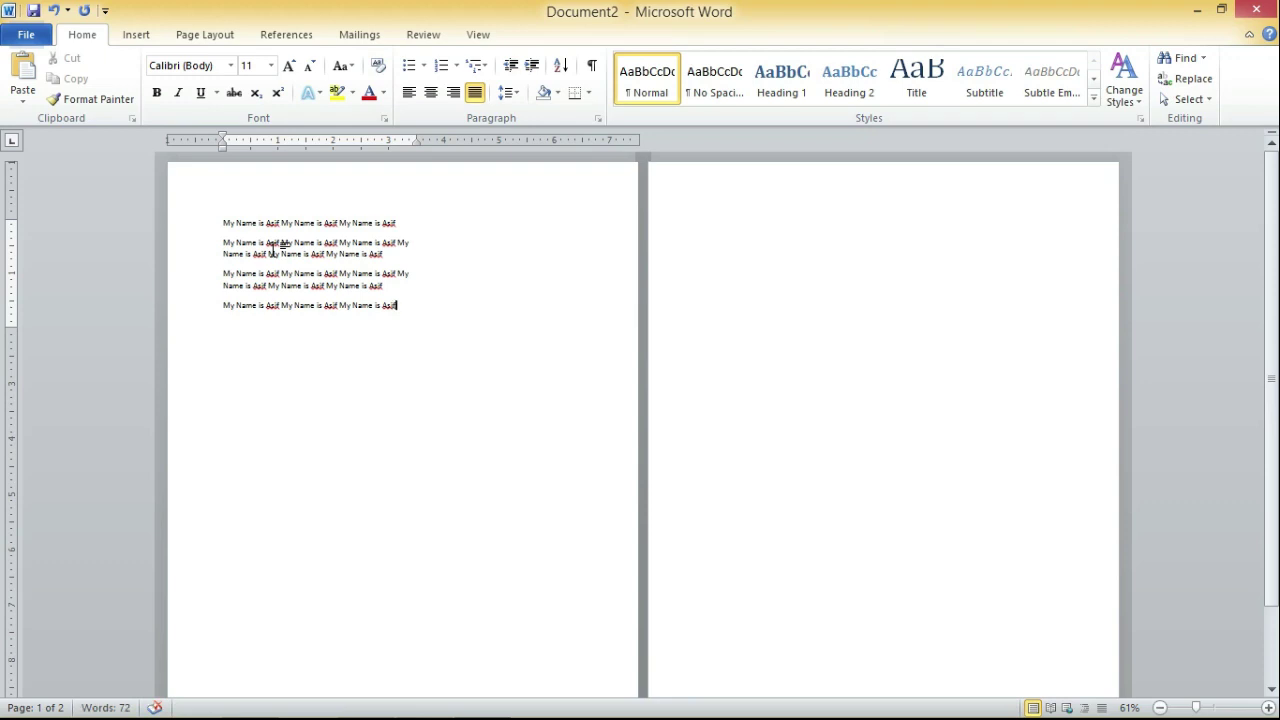
key("ctrl+l")
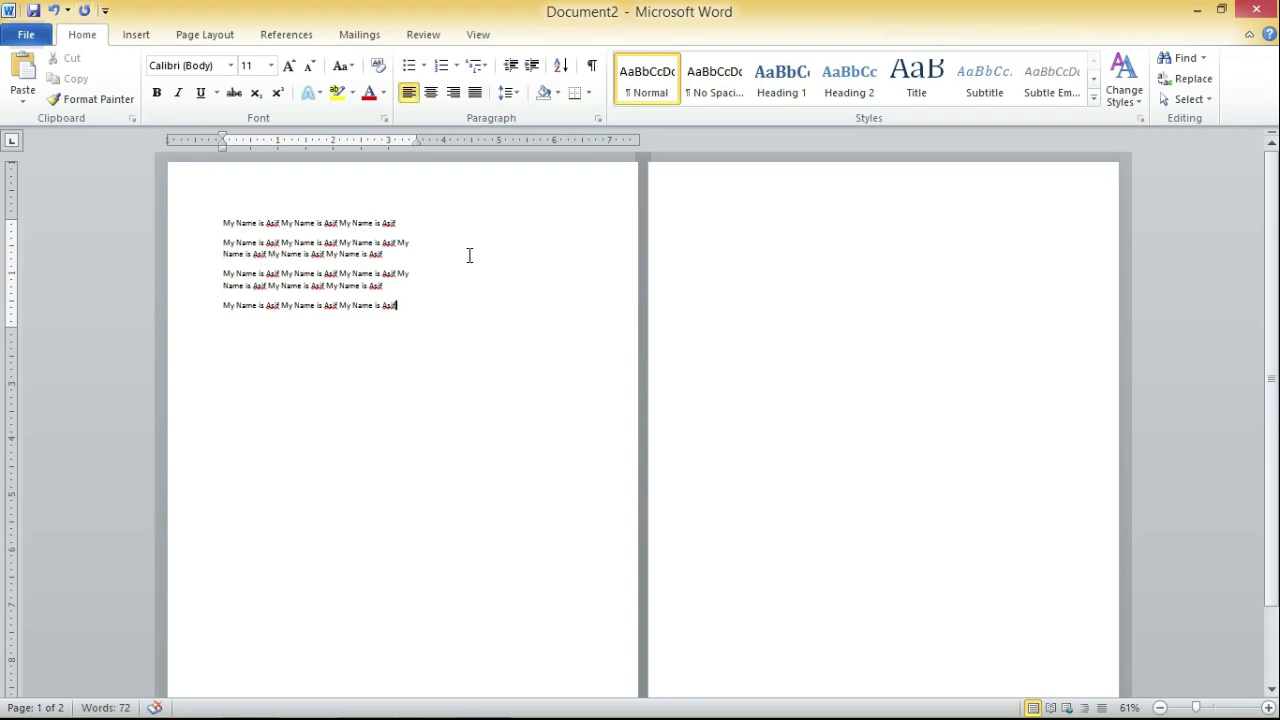
left_click(360, 223, "shift")
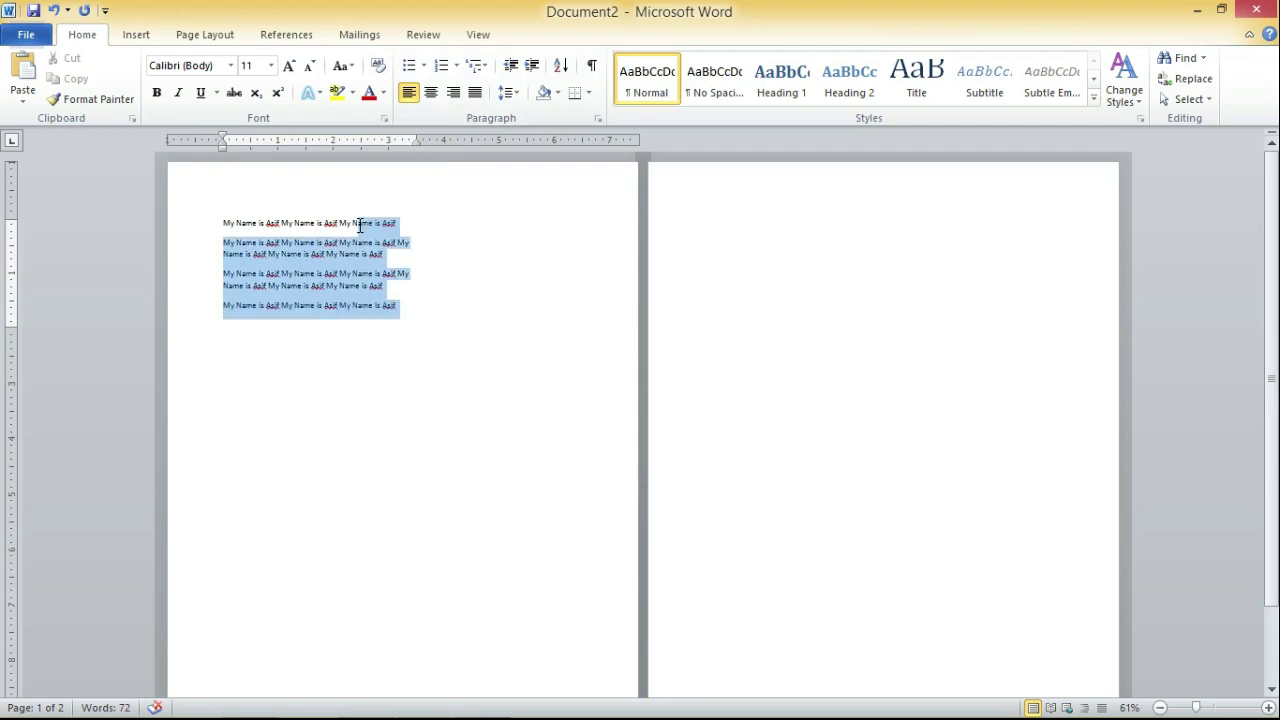
key("ctrl+j")
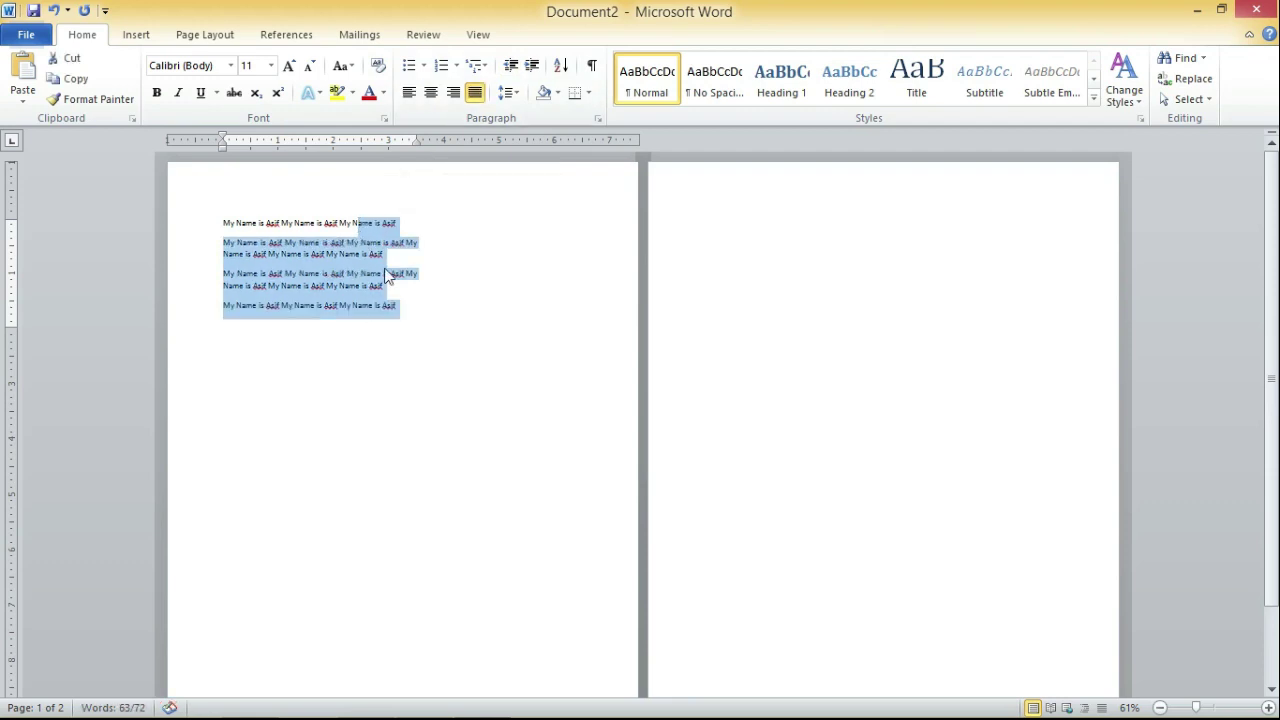
left_click(406, 287)
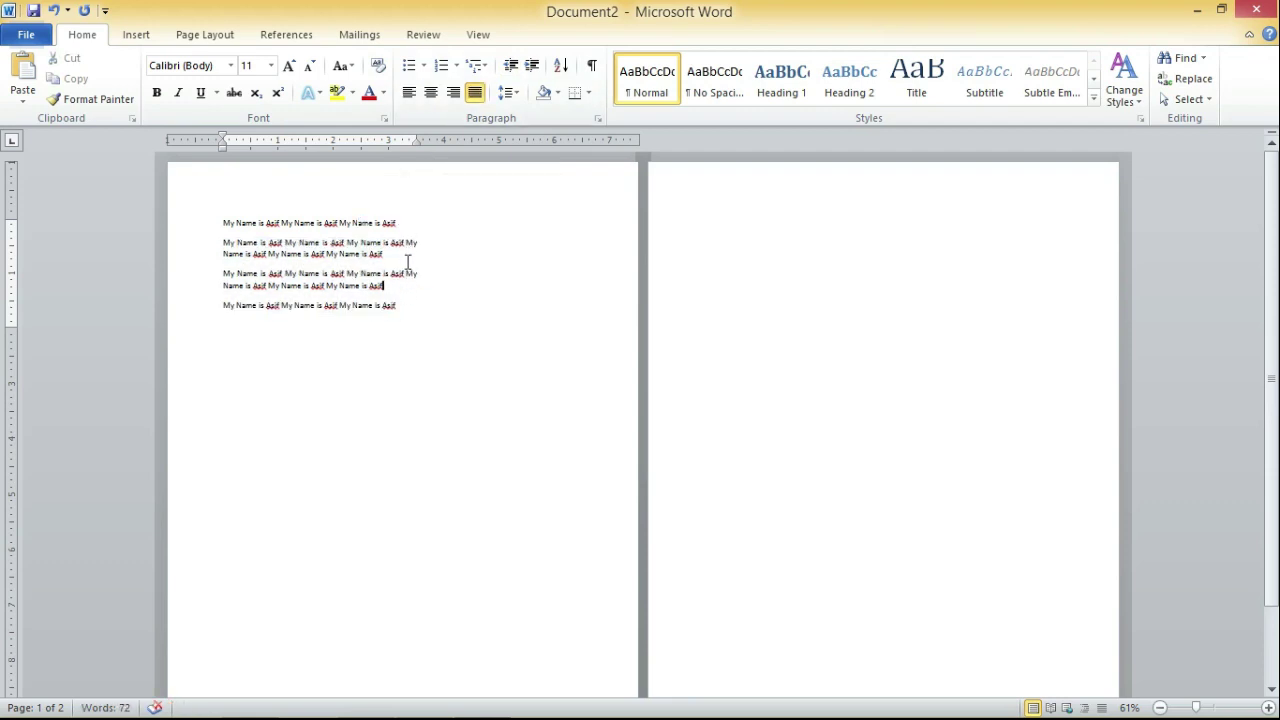
key("ctrl+v")
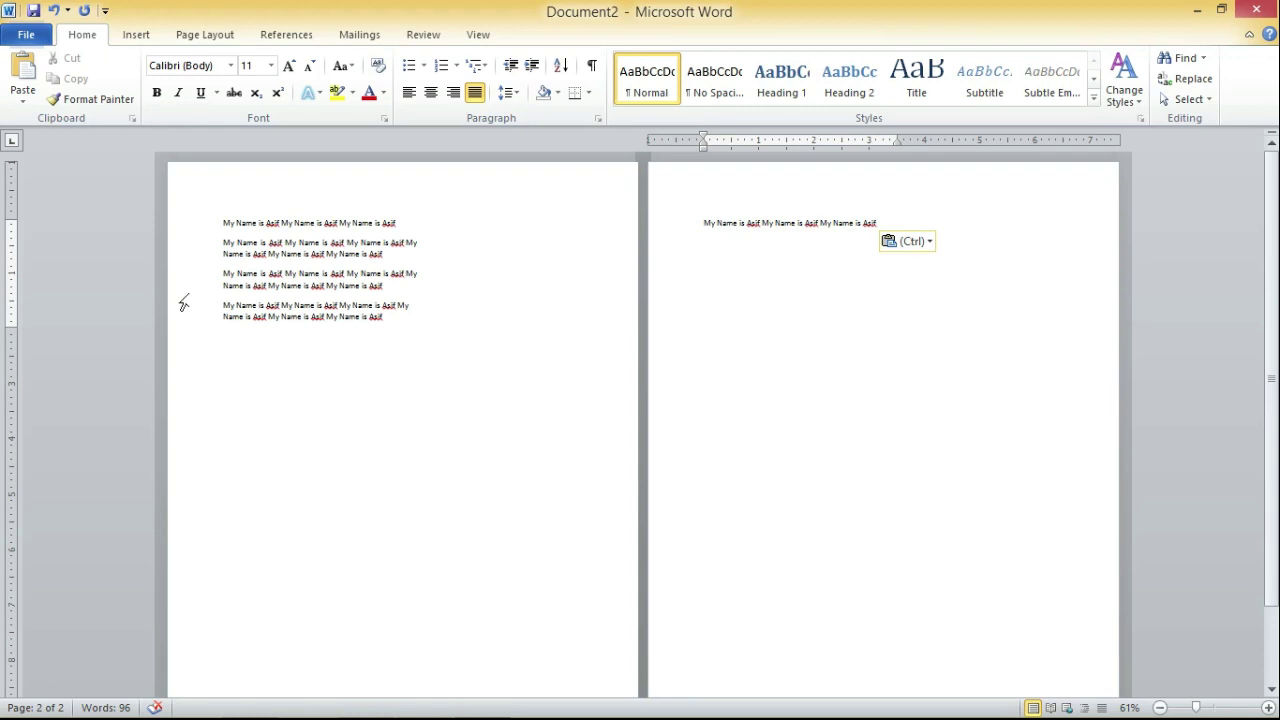
Step: Insert a Blank footer into the document and return to the body text
double_click(272, 223)
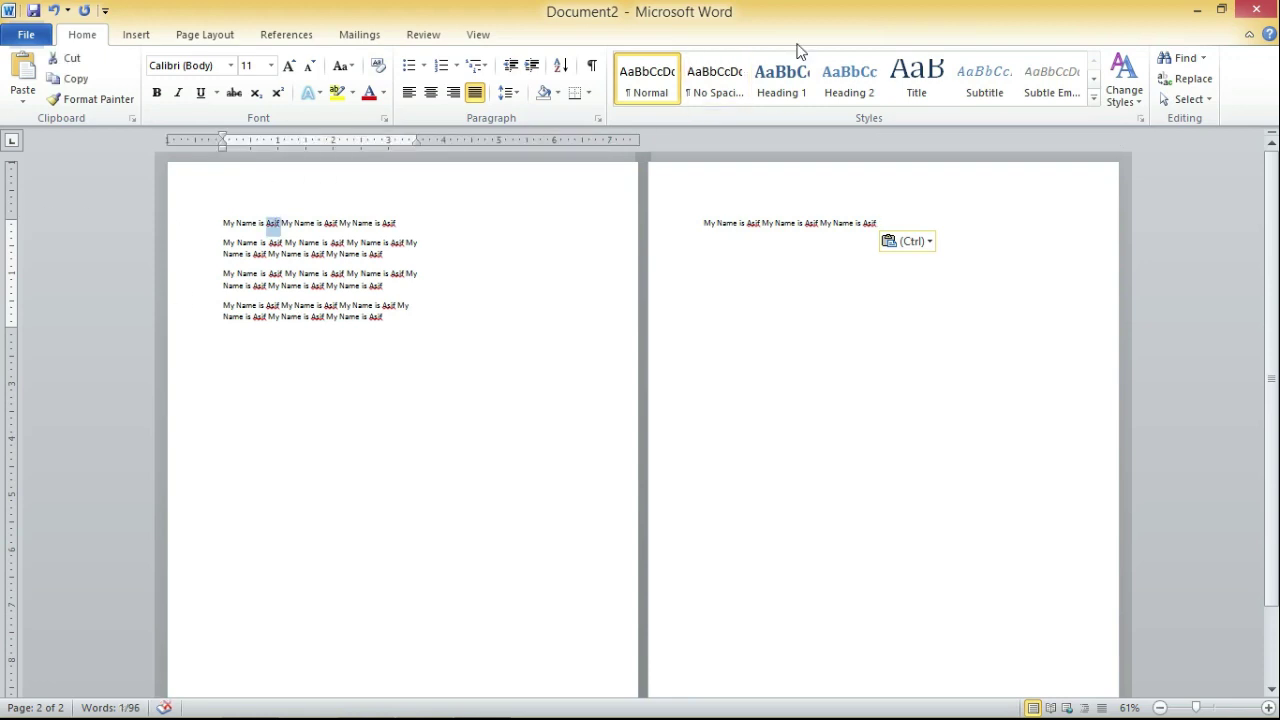
left_click(152, 34)
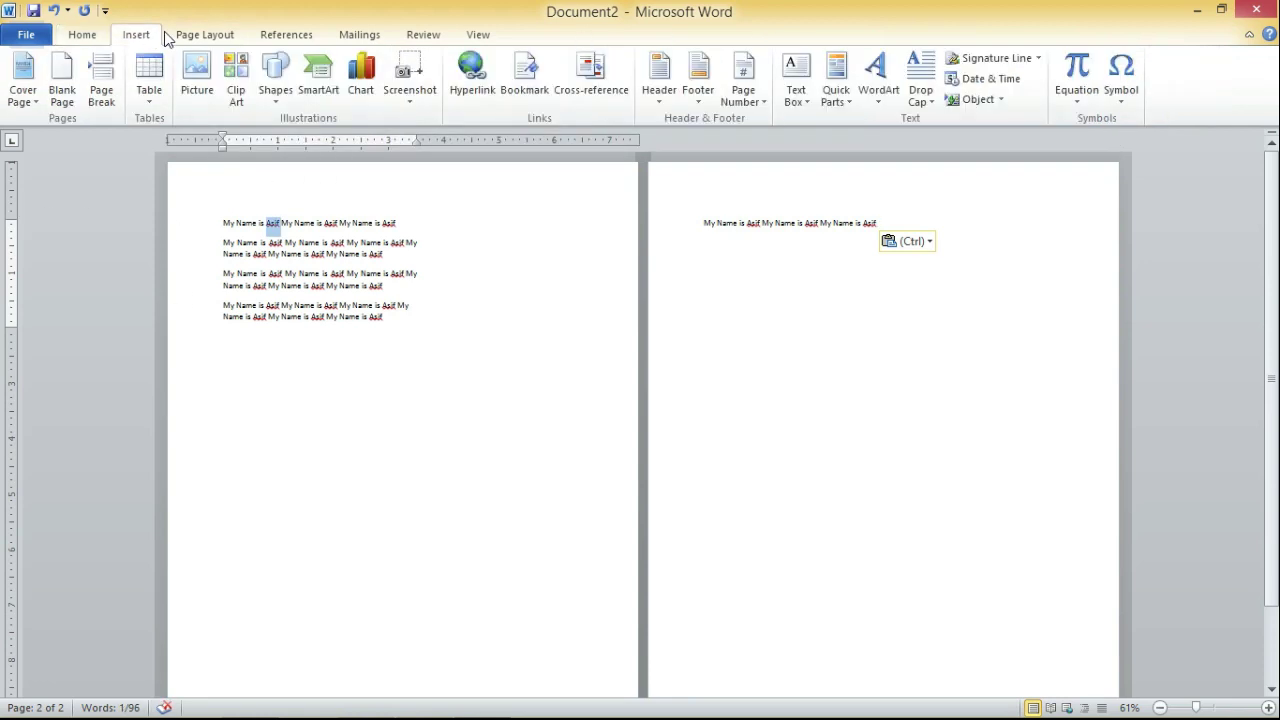
left_click(708, 86)
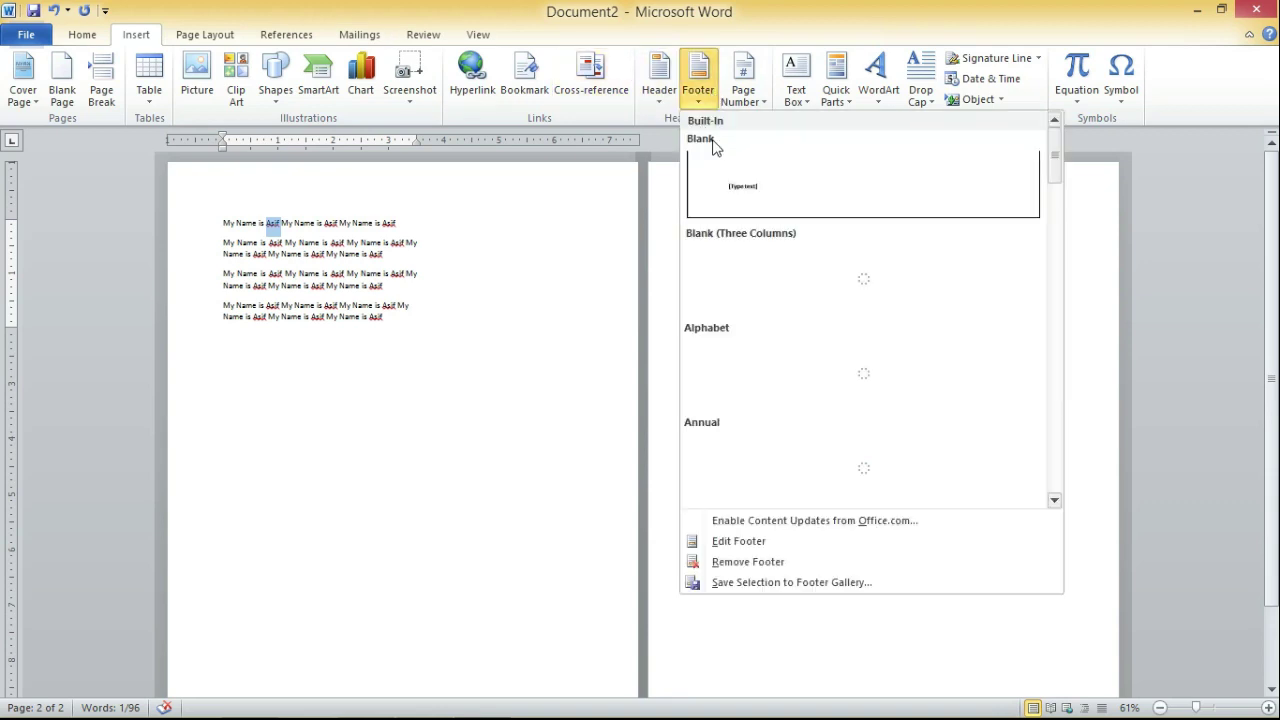
left_click(721, 168)
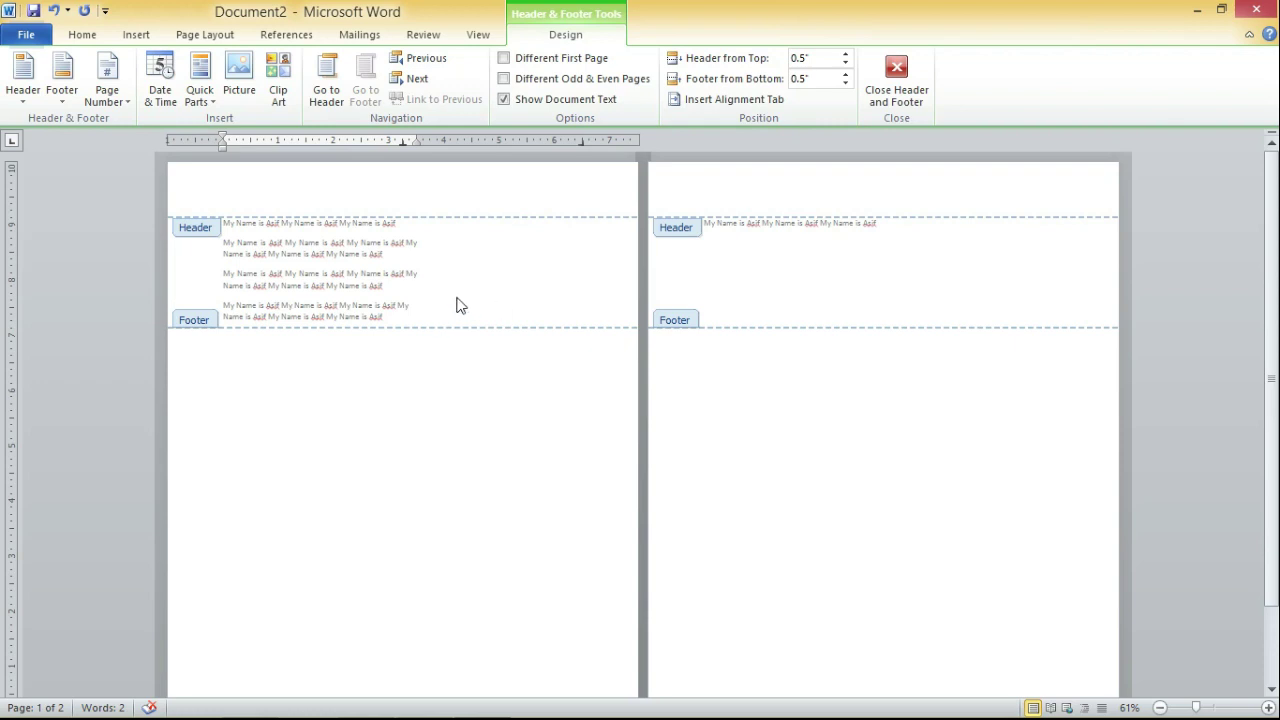
double_click(445, 264)
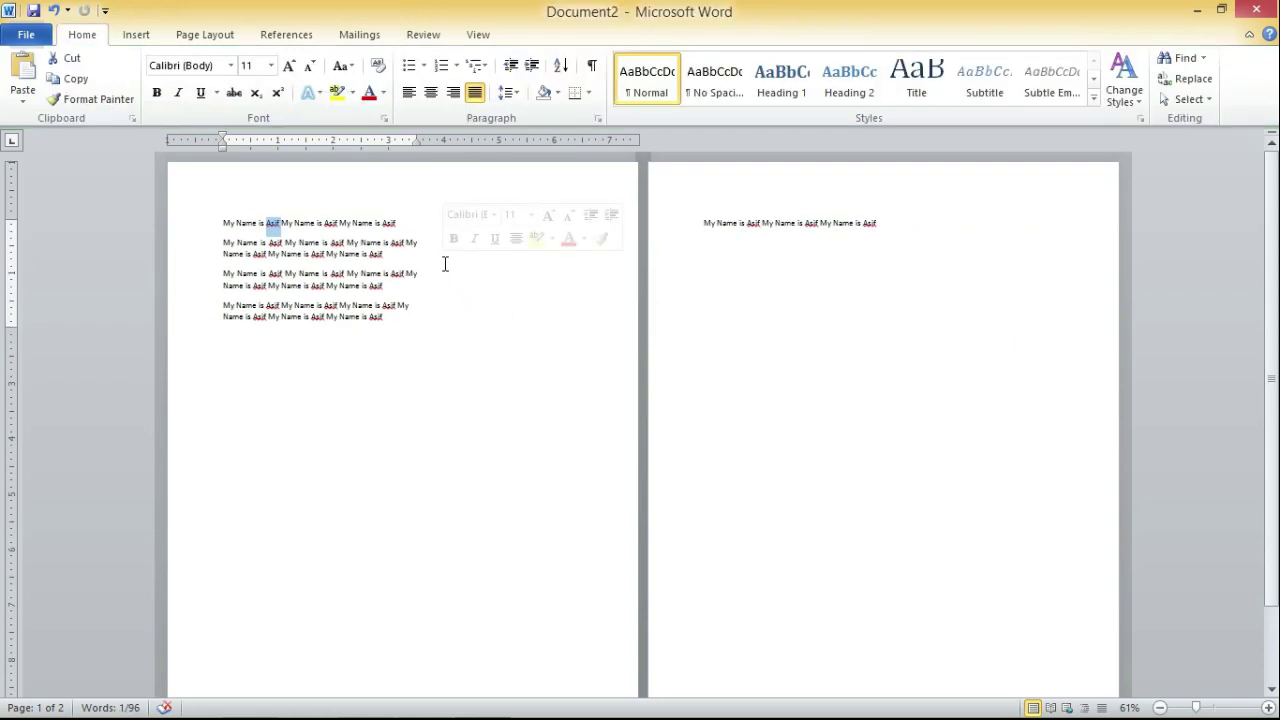
left_click(465, 283)
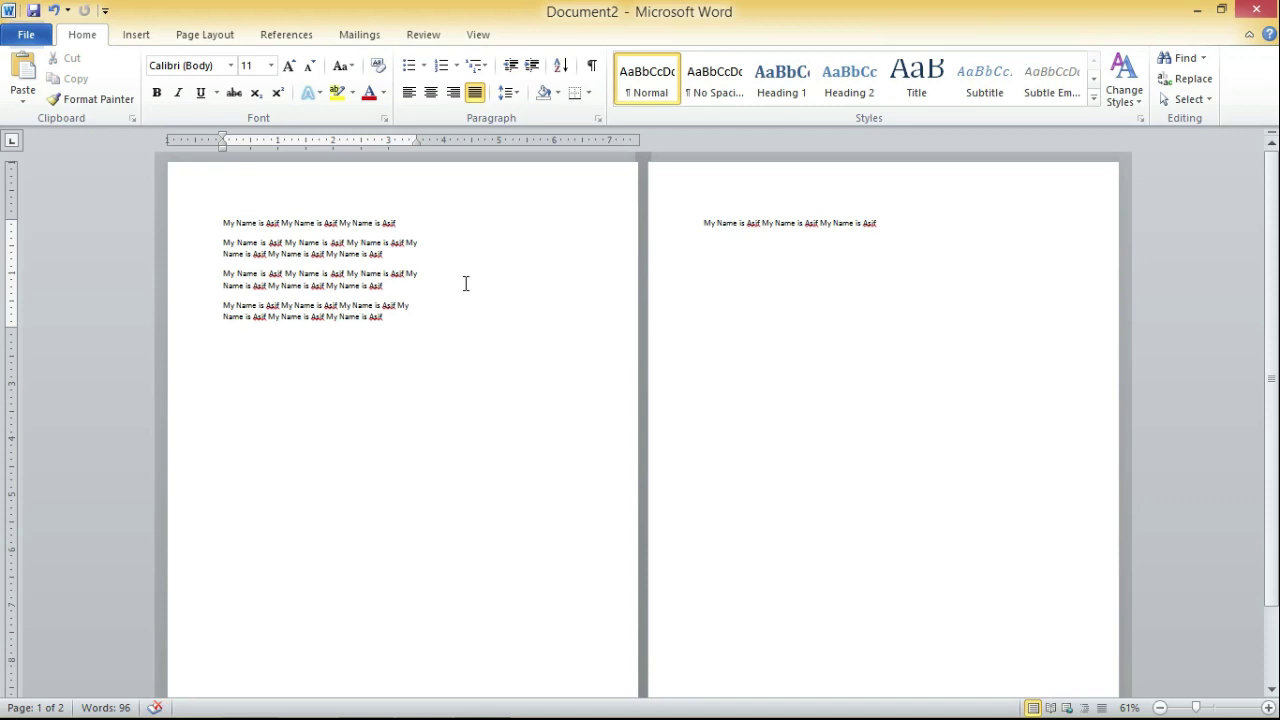
Step: Undo the text entries, formatting and margin changes all the way back to an empty document
key("ctrl+z")
key("ctrl+z")
key("ctrl+z")
key("ctrl+z")
key("ctrl+z")
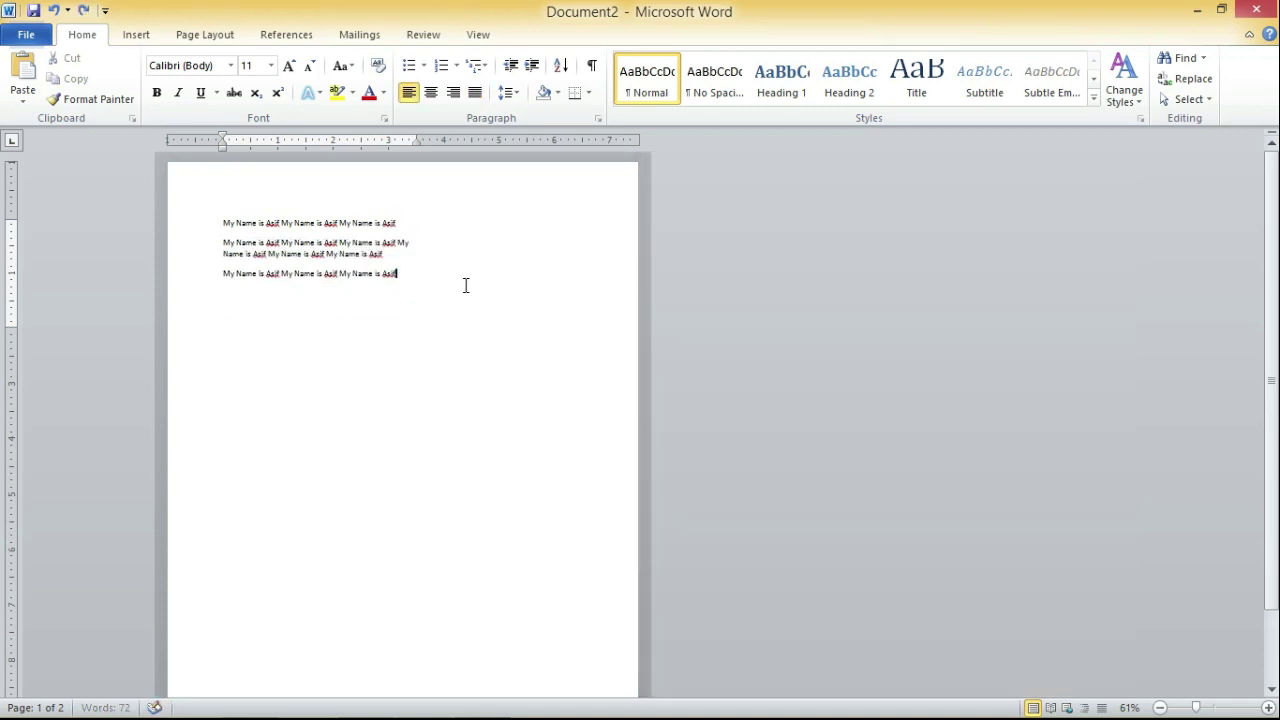
key("ctrl+z")
key("ctrl+z")
key("ctrl+z")
key("ctrl+z")
key("ctrl+z")
key("ctrl+z")
key("ctrl+z")
key("ctrl+z")
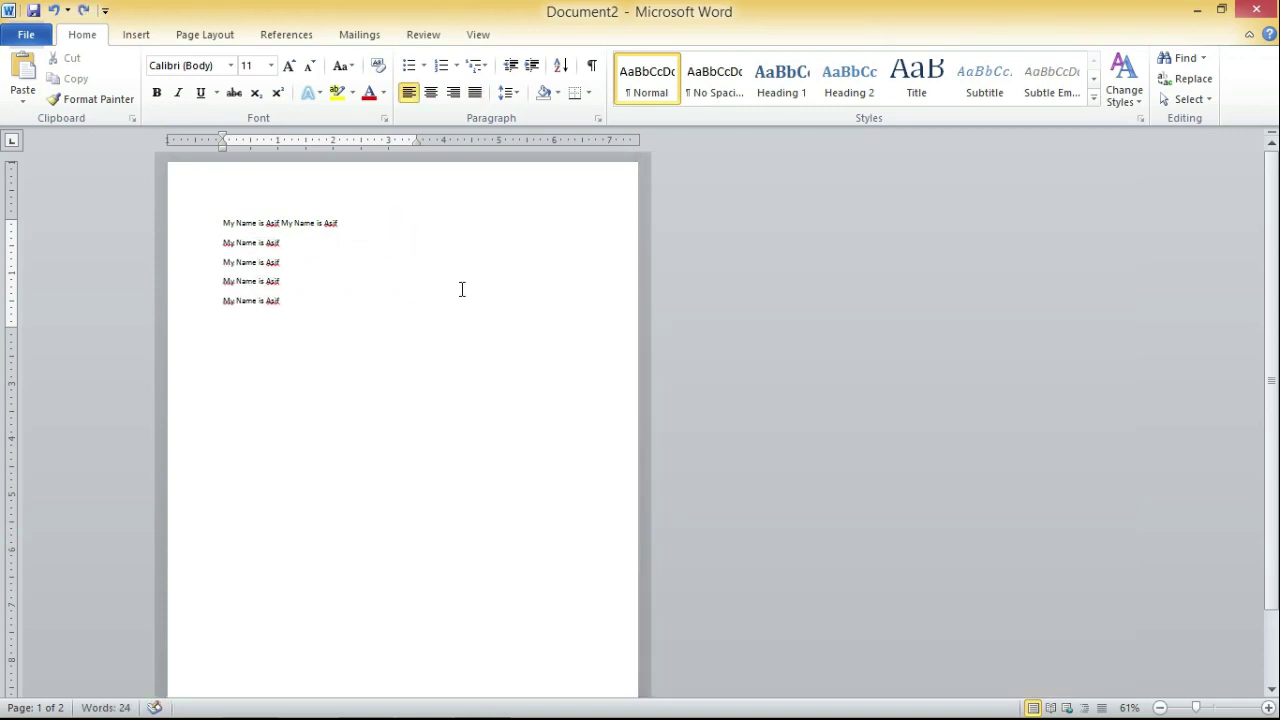
key("ctrl+z")
key("ctrl+z")
key("ctrl+z")
key("ctrl+z")
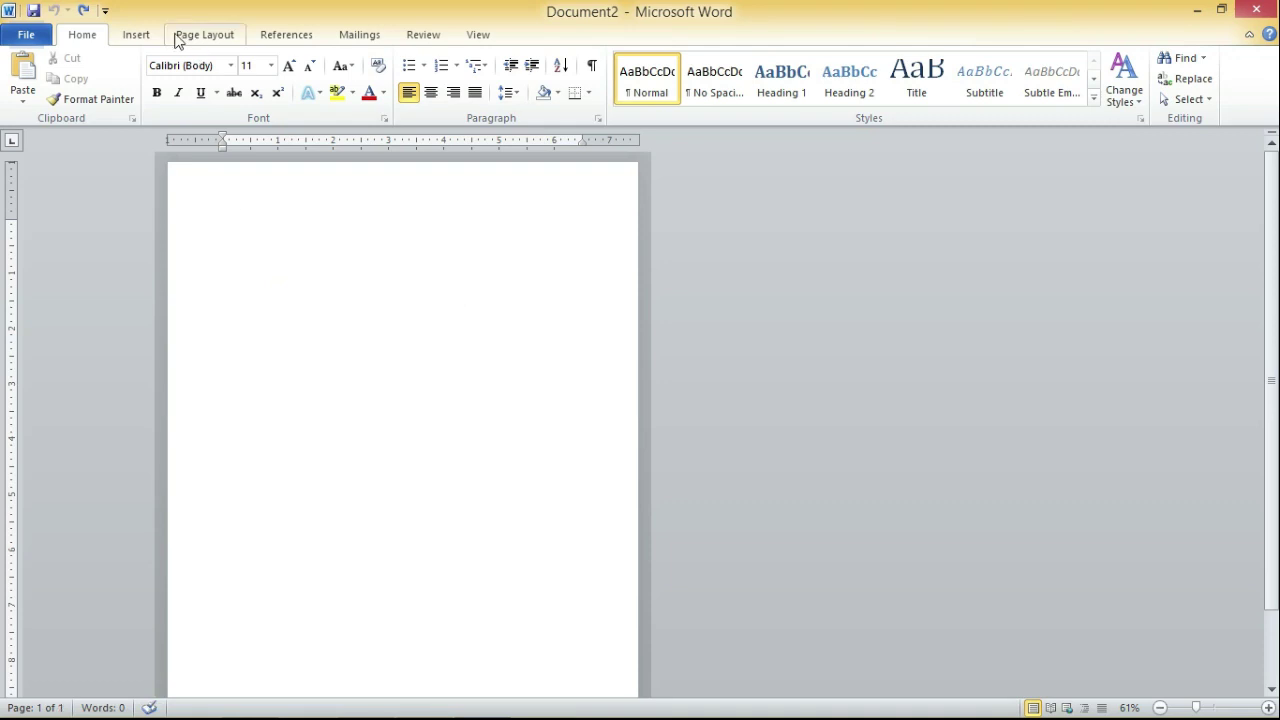
Step: Set the paper size of the whole document to A4 in the page setup
left_click(131, 38)
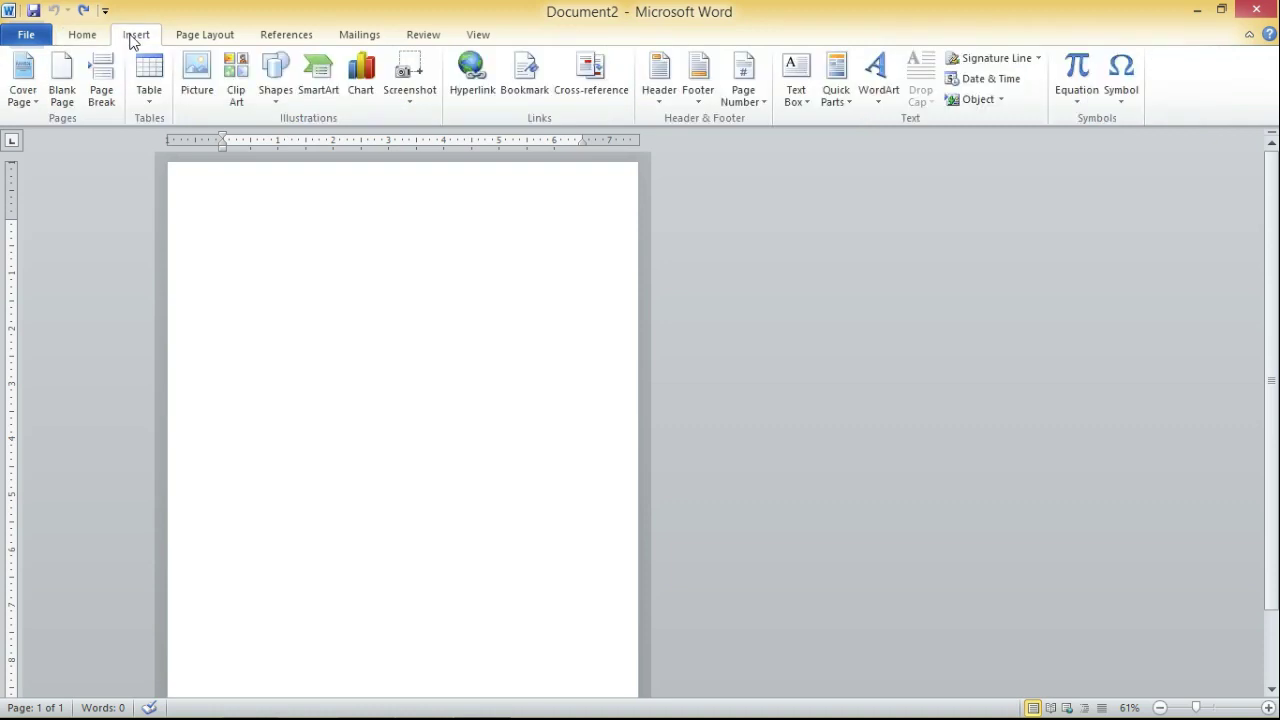
left_click(203, 36)
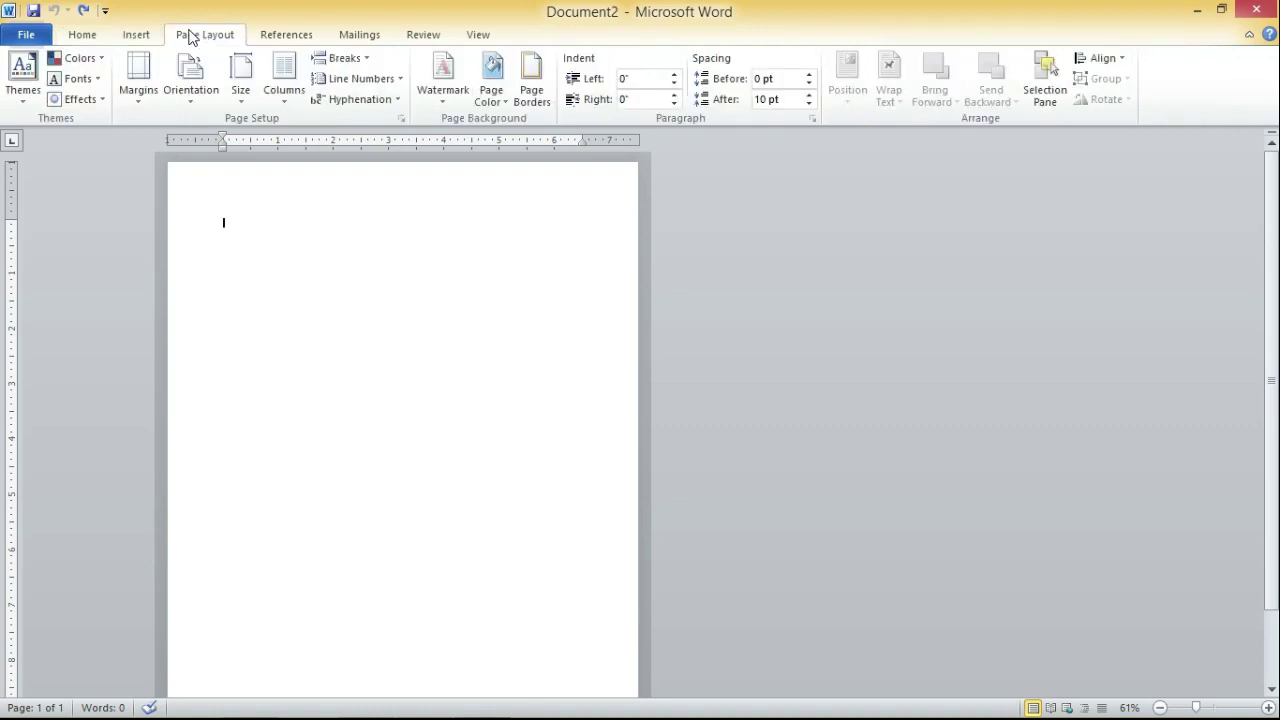
left_click(143, 100)
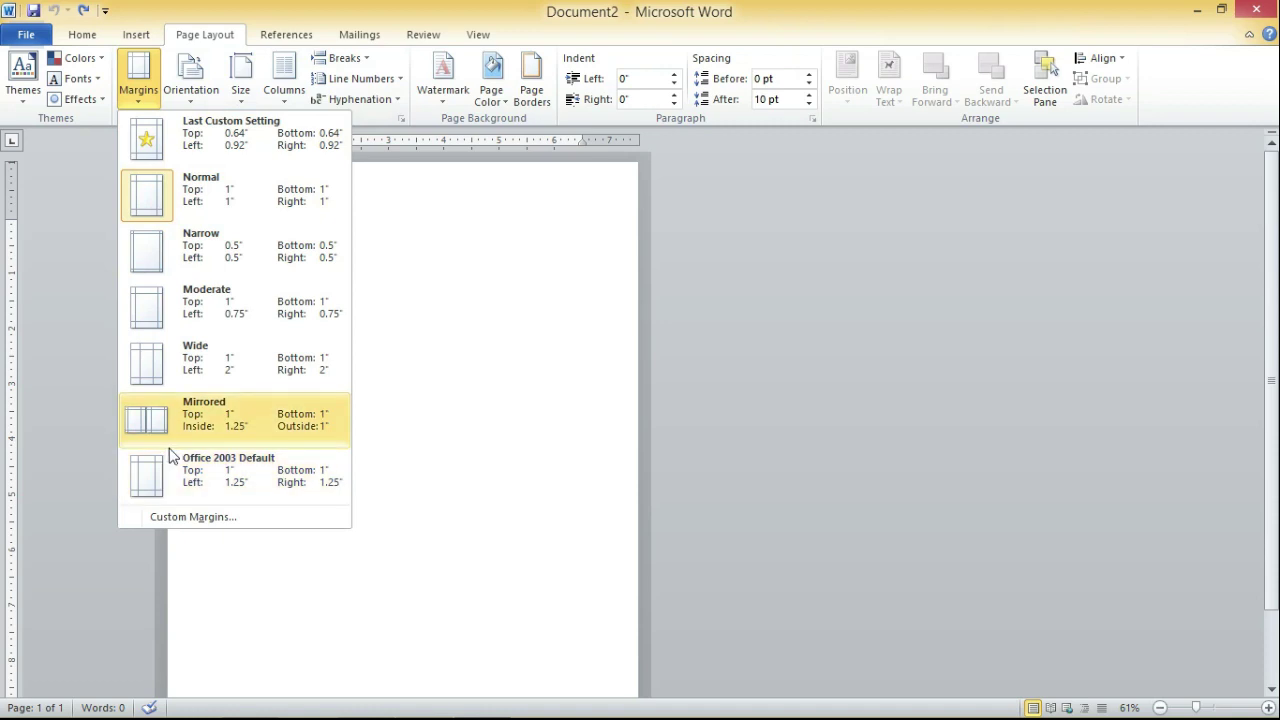
left_click(212, 521)
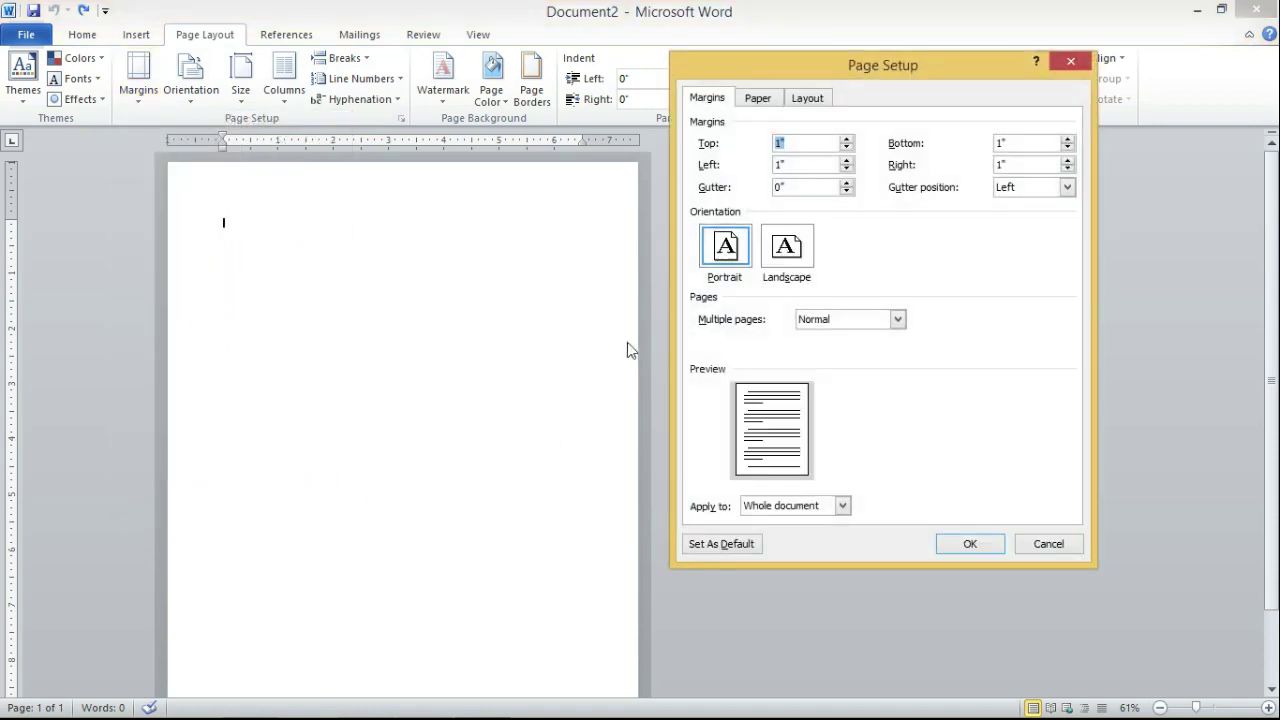
left_click(759, 102)
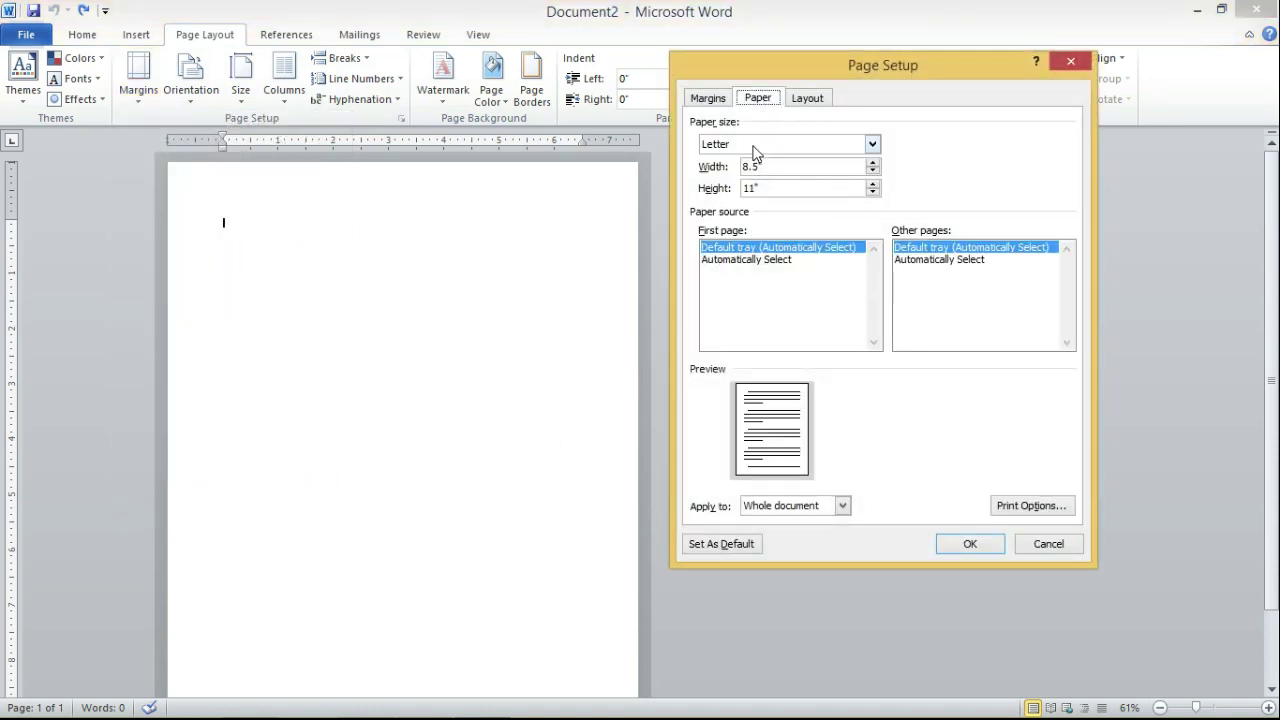
left_click(754, 150)
scroll(737, 200, "down", 1)
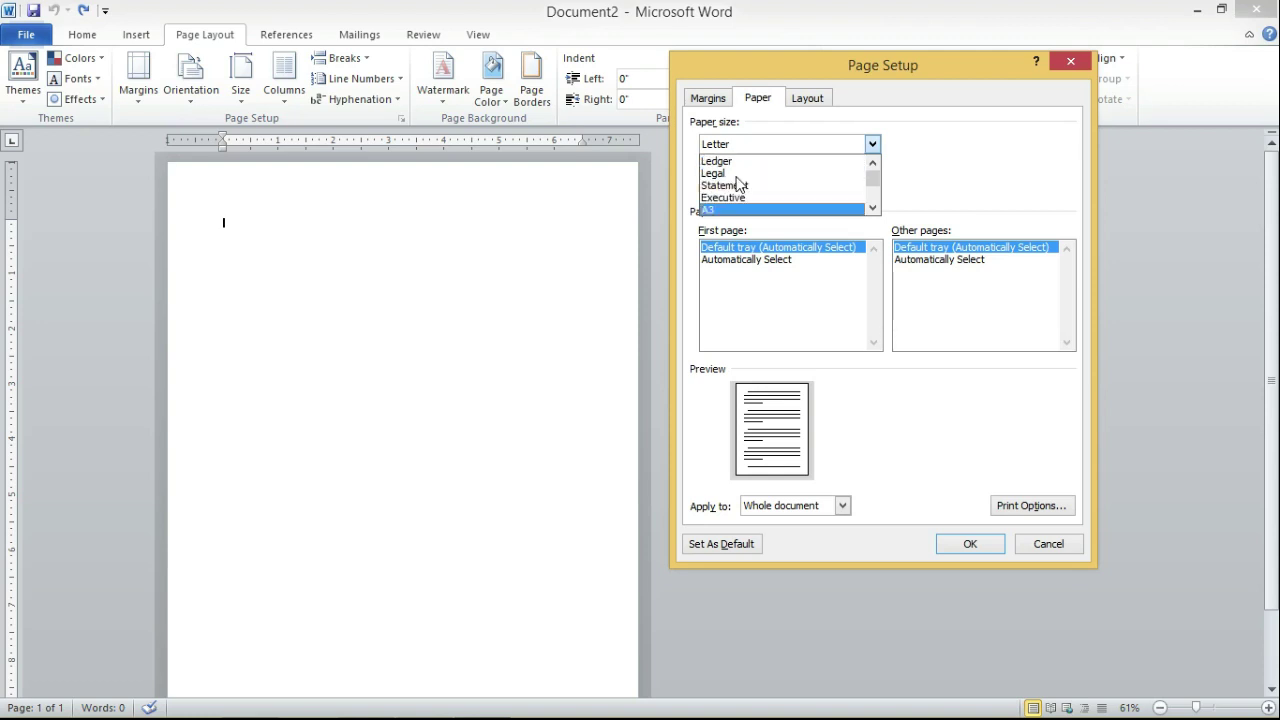
left_click(872, 207)
left_click(801, 210)
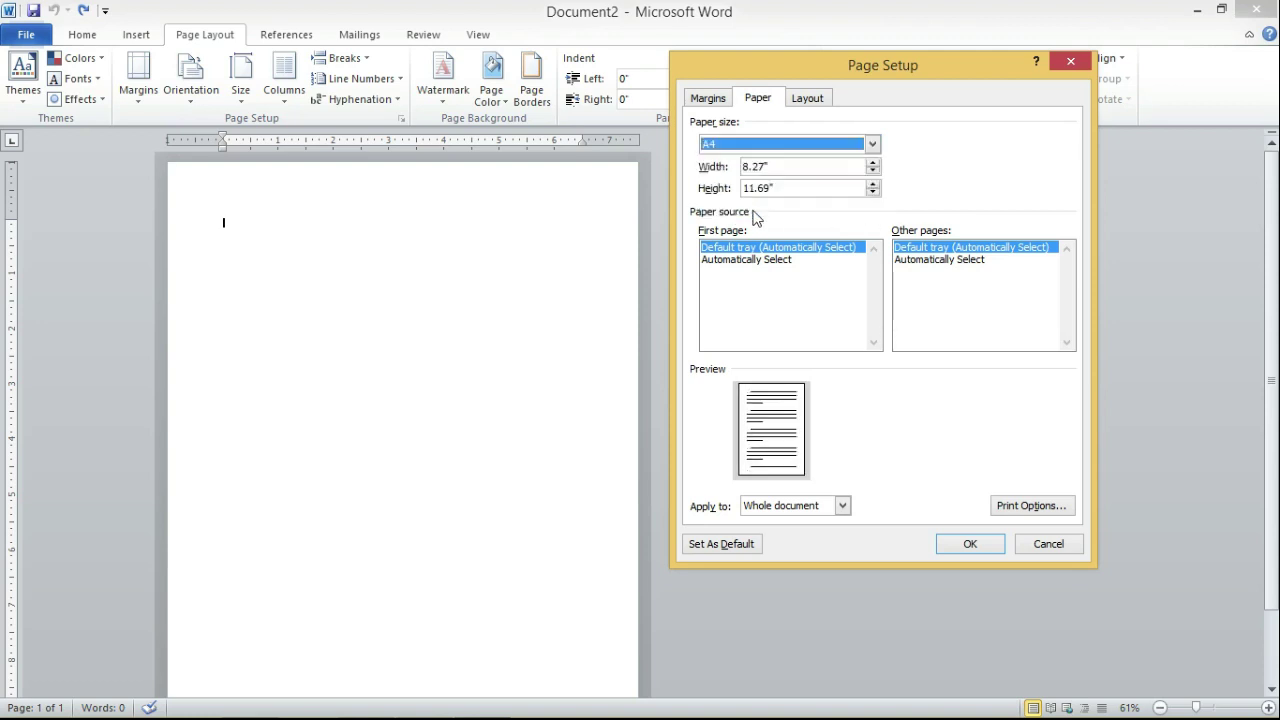
left_click(985, 546)
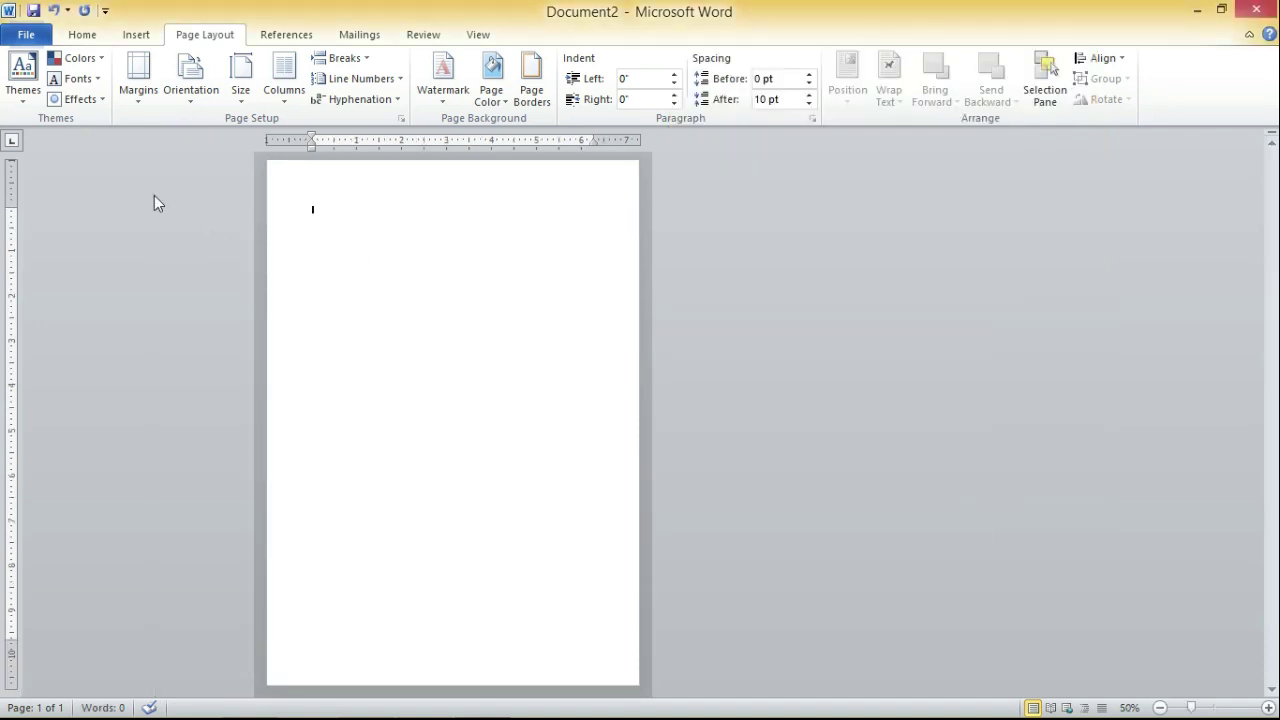
Step: Reopen the page setup at the paper size settings and move the dialog over the page
left_click(146, 100)
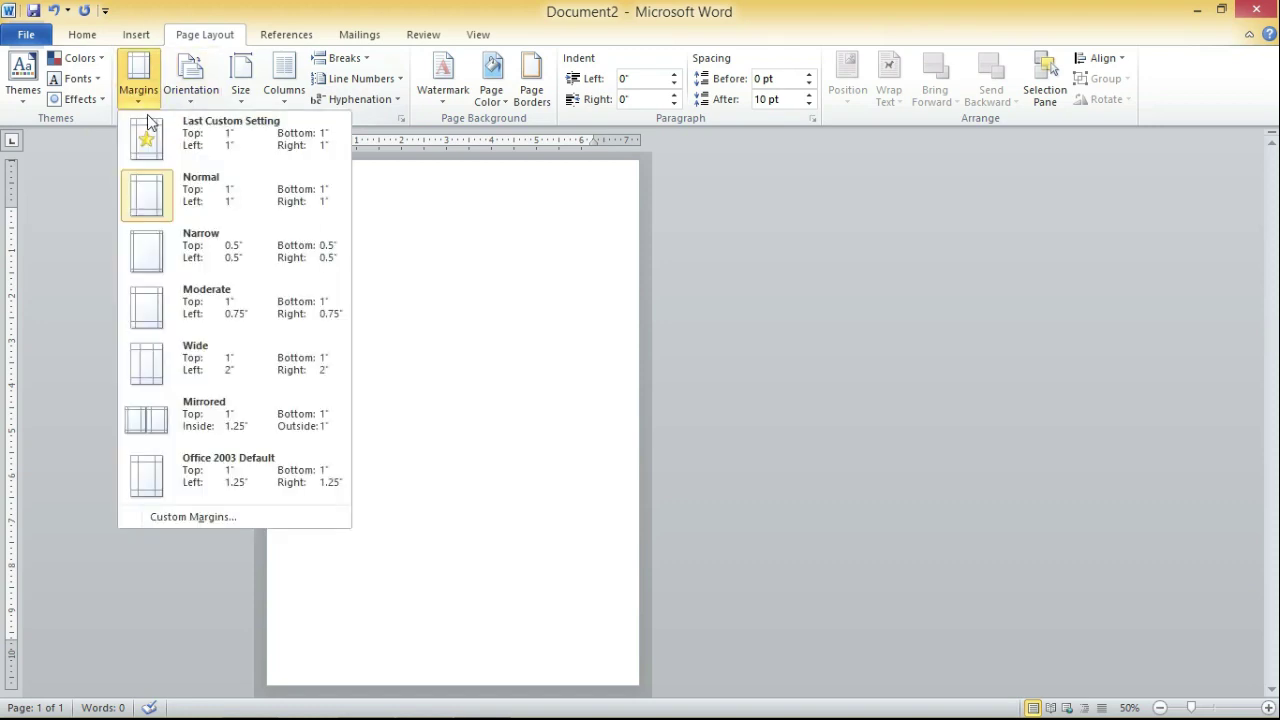
left_click(193, 515)
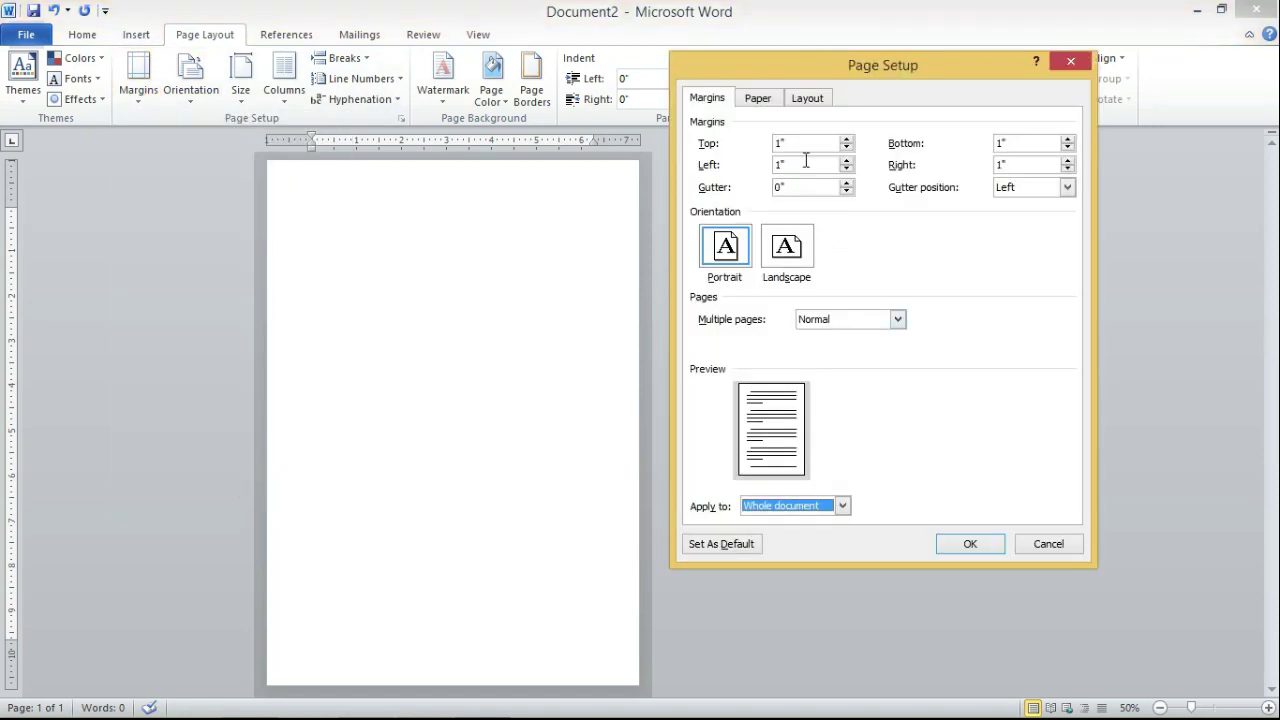
left_click(768, 103)
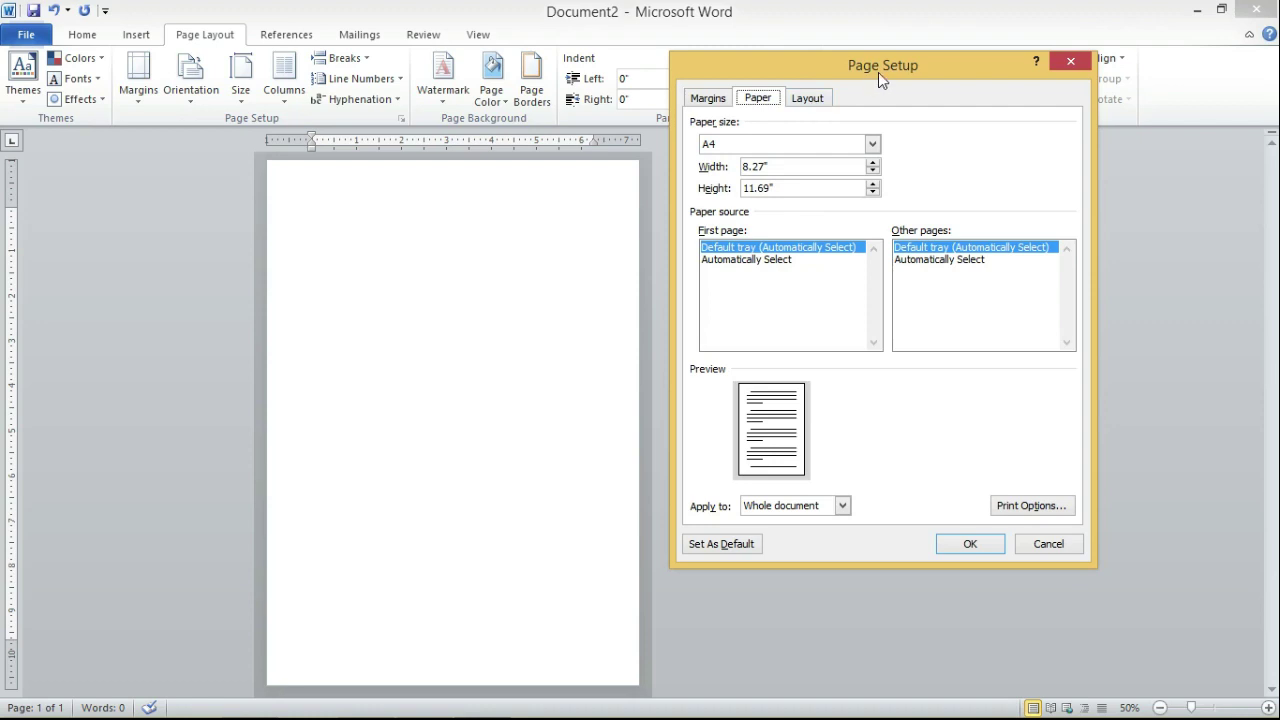
left_click_drag(878, 72, 670, 148)
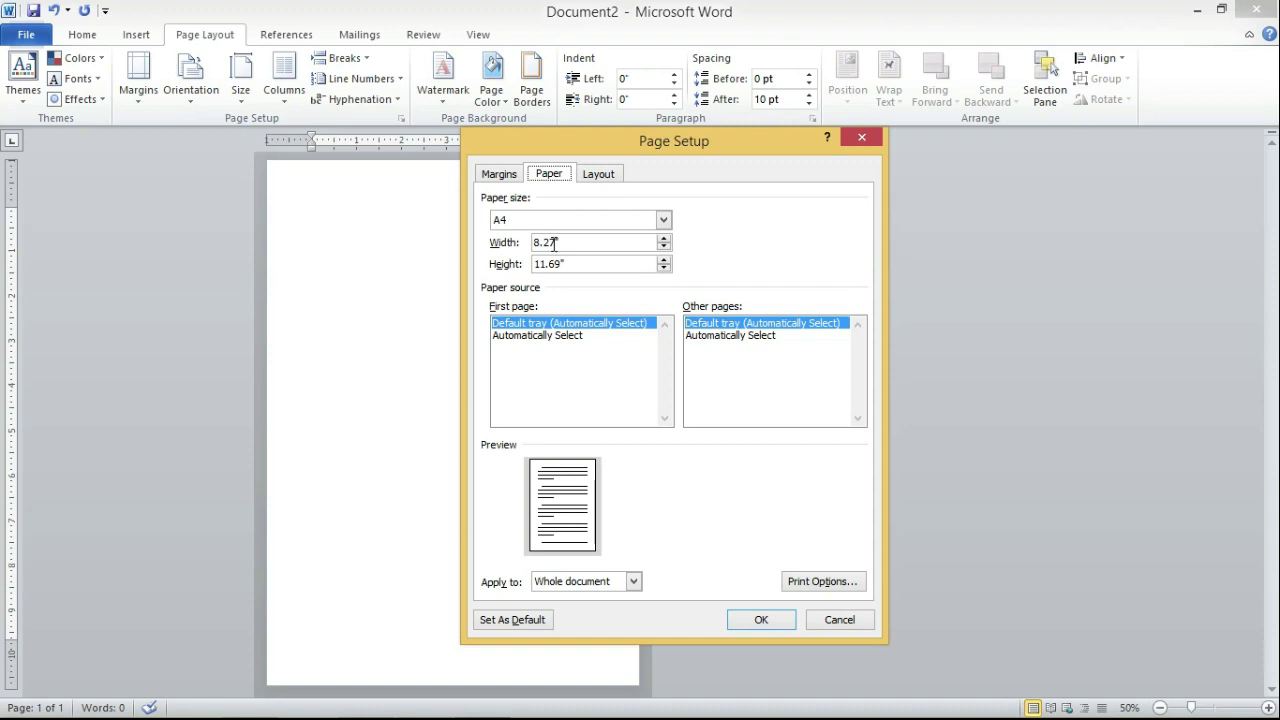
Step: Switch to Calculator and work out each side margin by subtracting 3.5 from the 8.27 paper width and halving the result
mouse_move(500, 718)
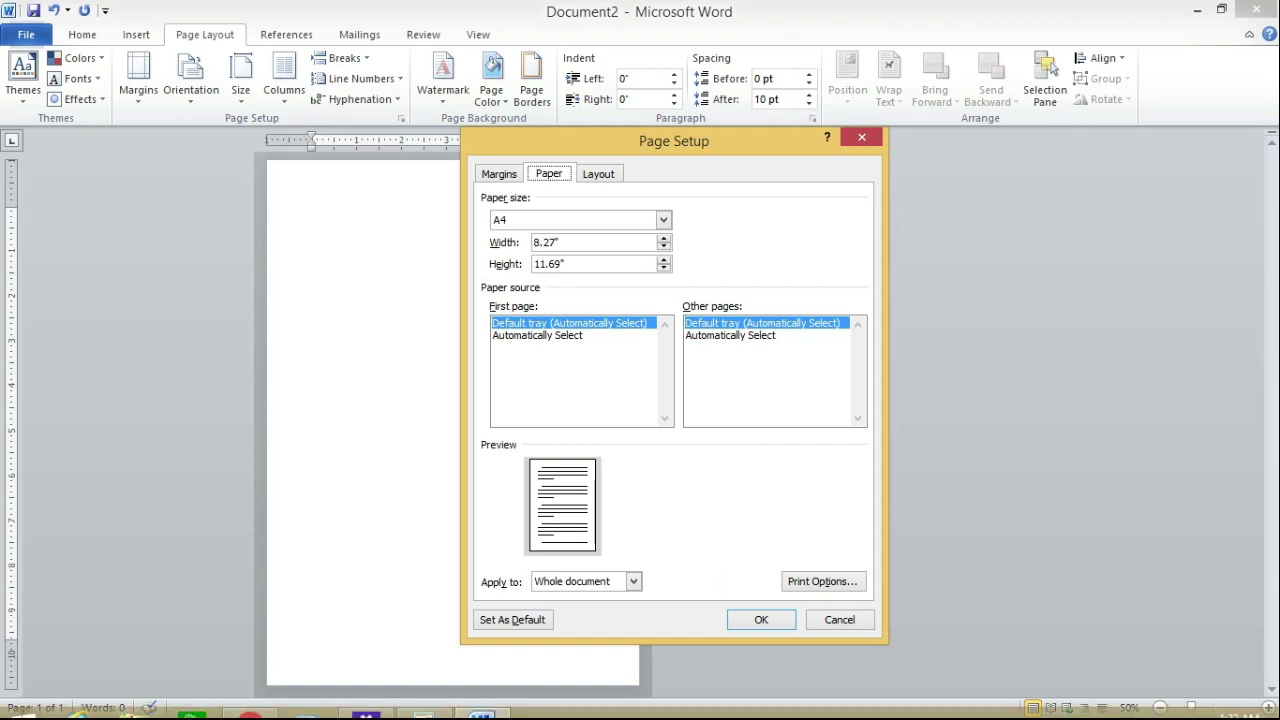
left_click(424, 702)
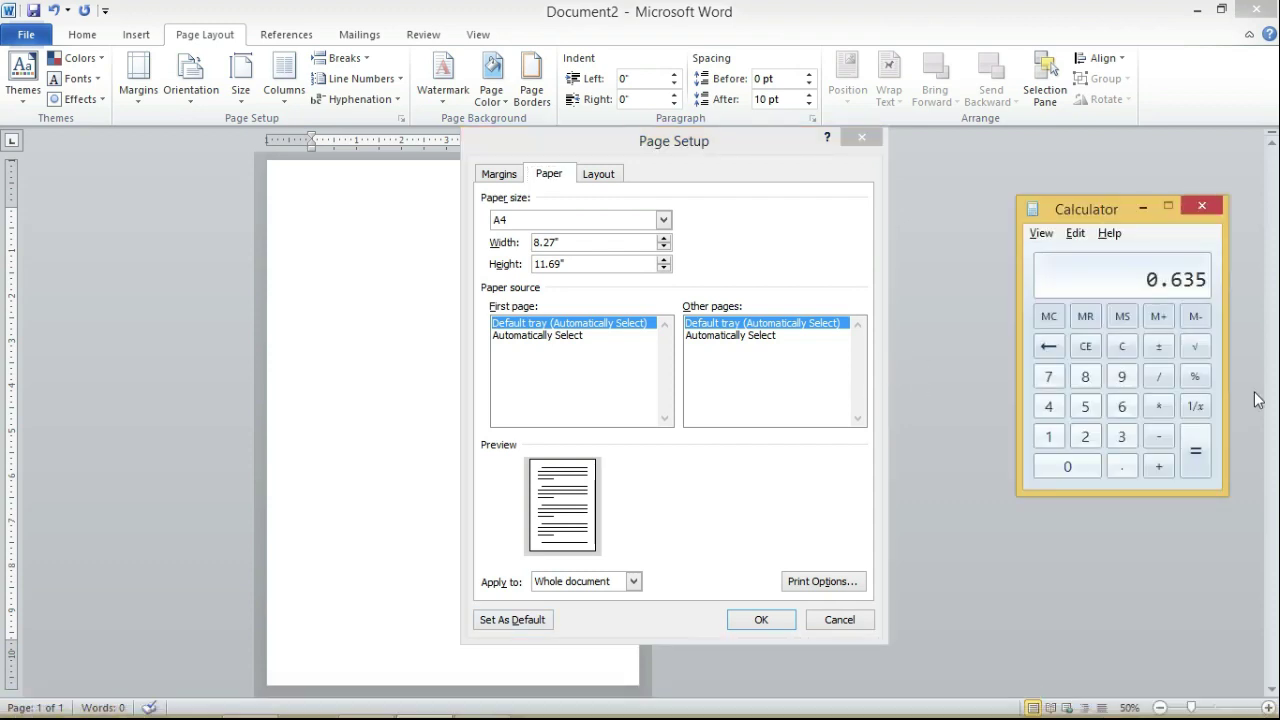
left_click(1123, 352)
left_click(1085, 376)
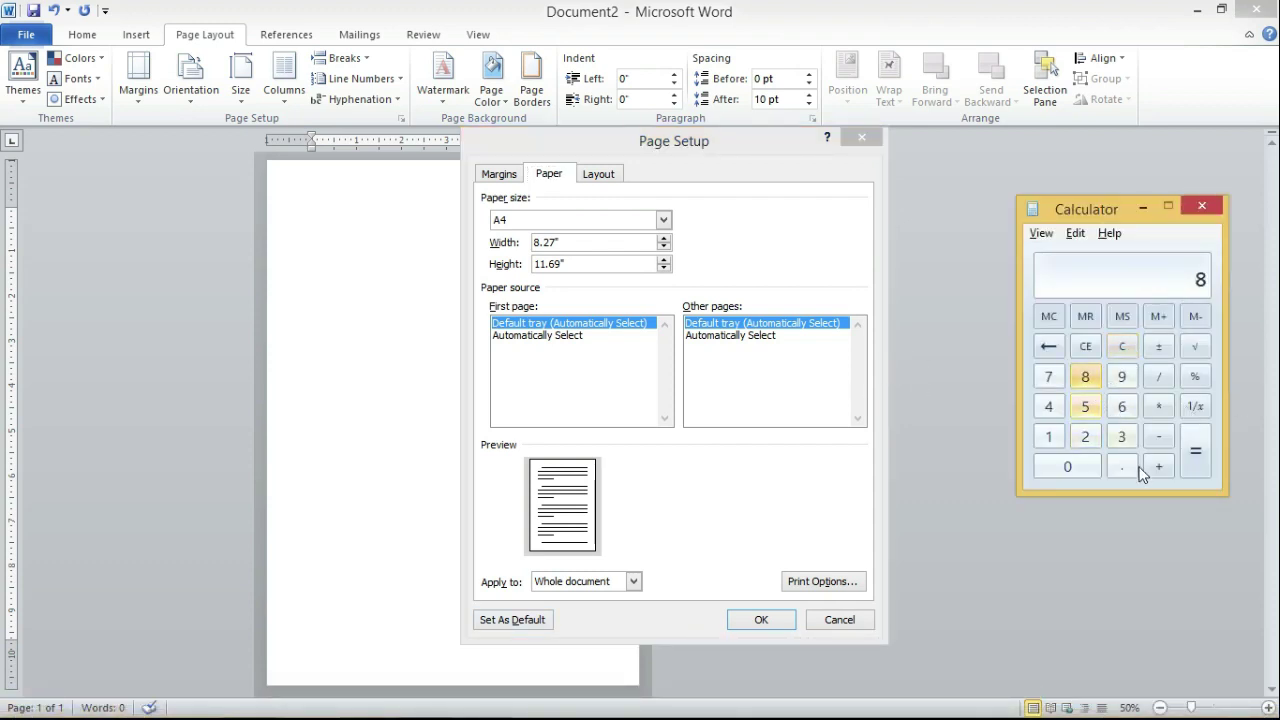
left_click(1124, 468)
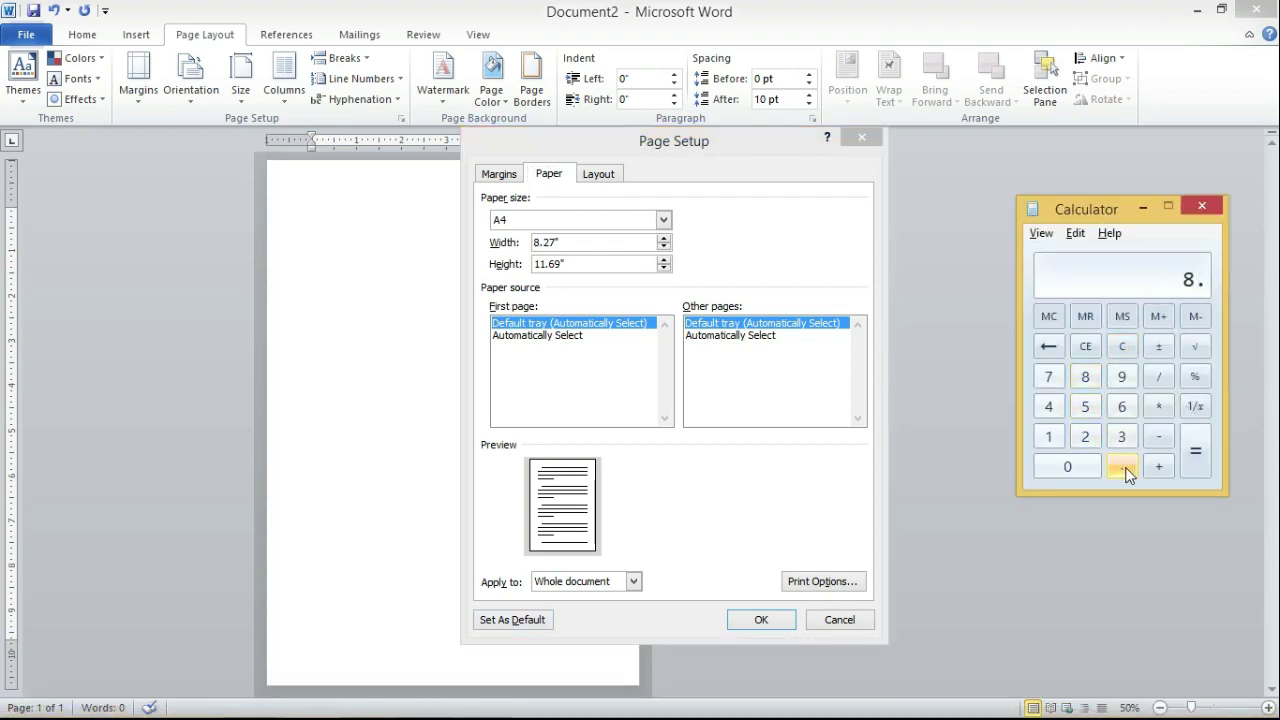
left_click(1084, 437)
left_click(1047, 376)
left_click(1160, 437)
left_click(1122, 437)
left_click(1122, 466)
left_click(1085, 406)
left_click(1195, 452)
left_click(1160, 376)
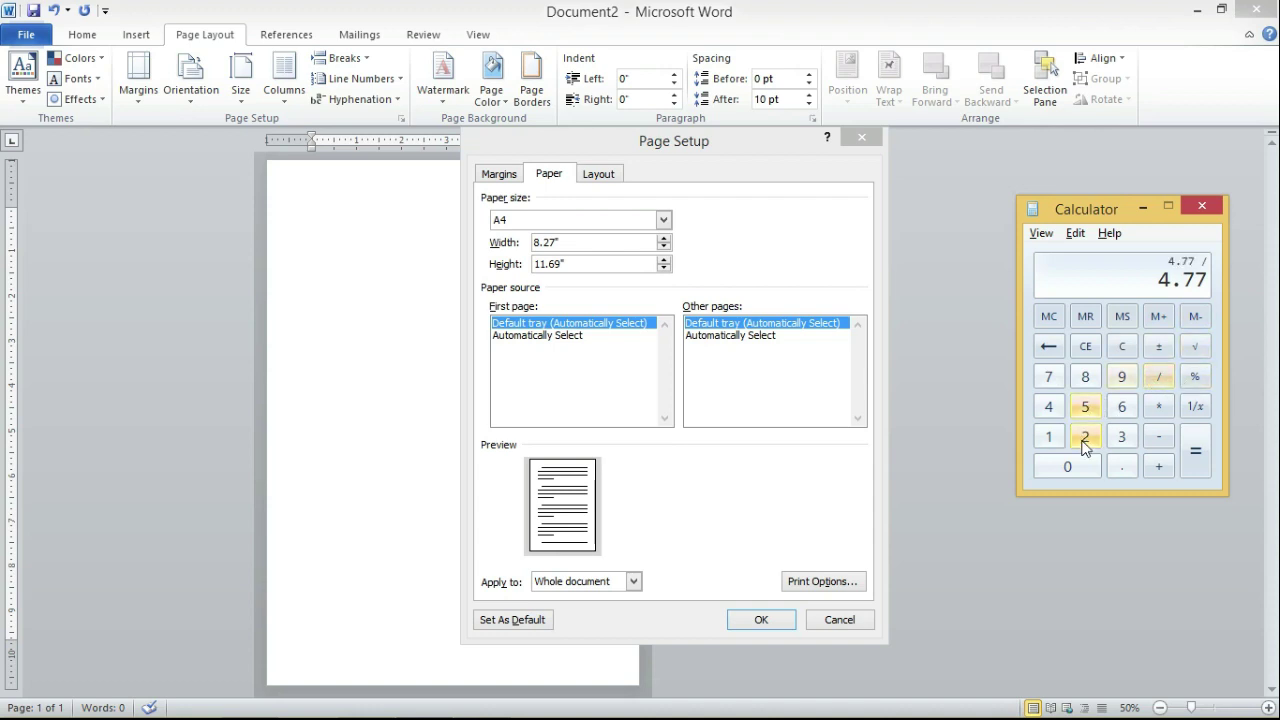
left_click(1084, 440)
left_click(1195, 452)
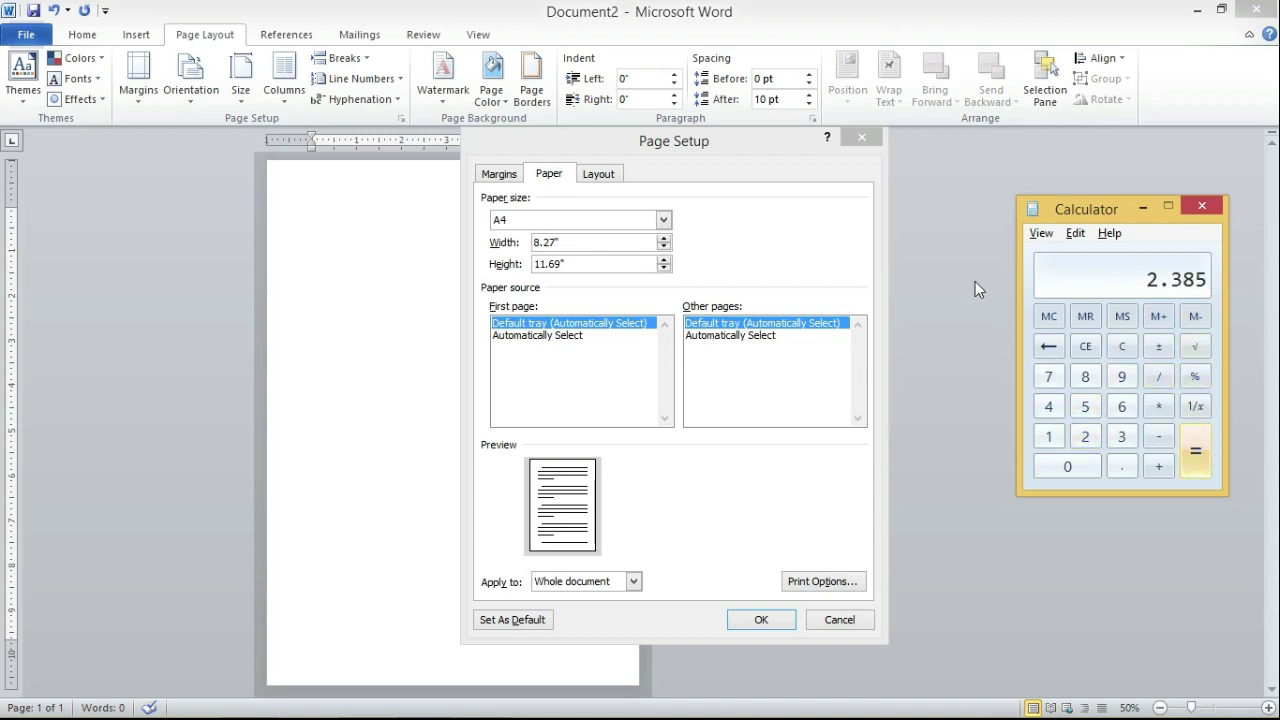
Step: Return to the page setup and set both the left and right margins to 2.385"
left_click(491, 174)
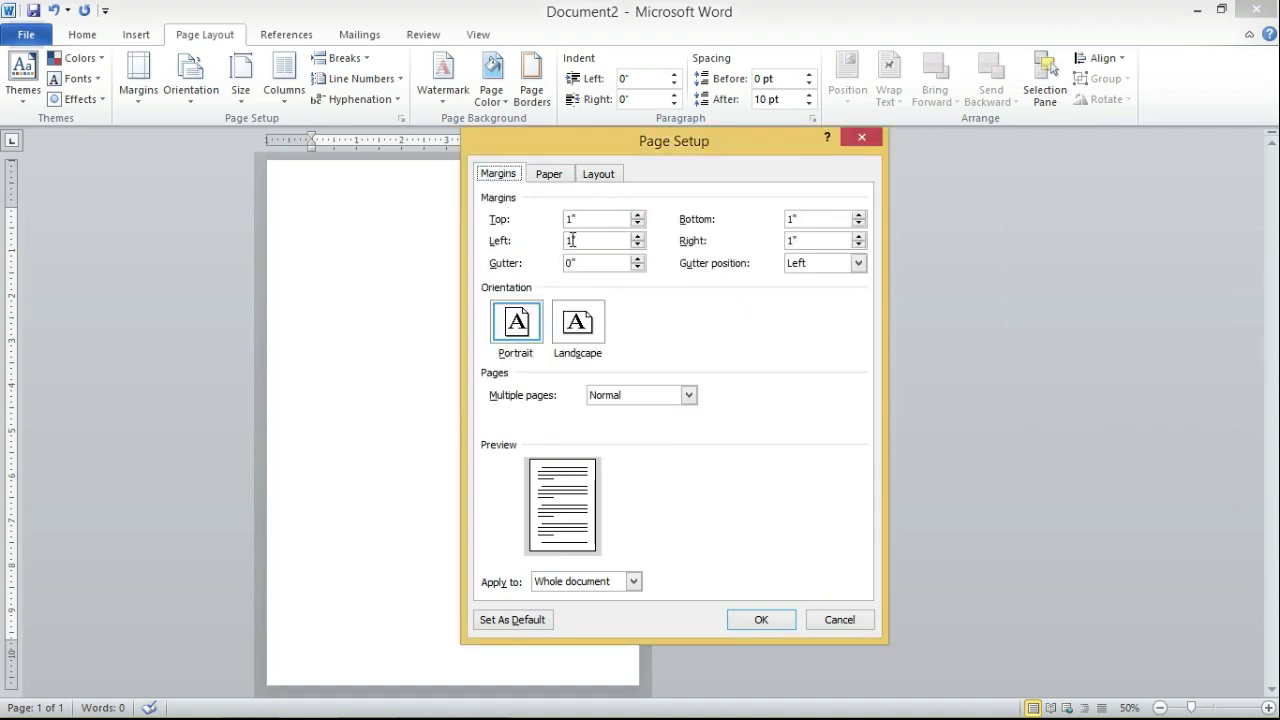
key("alt+Tab")
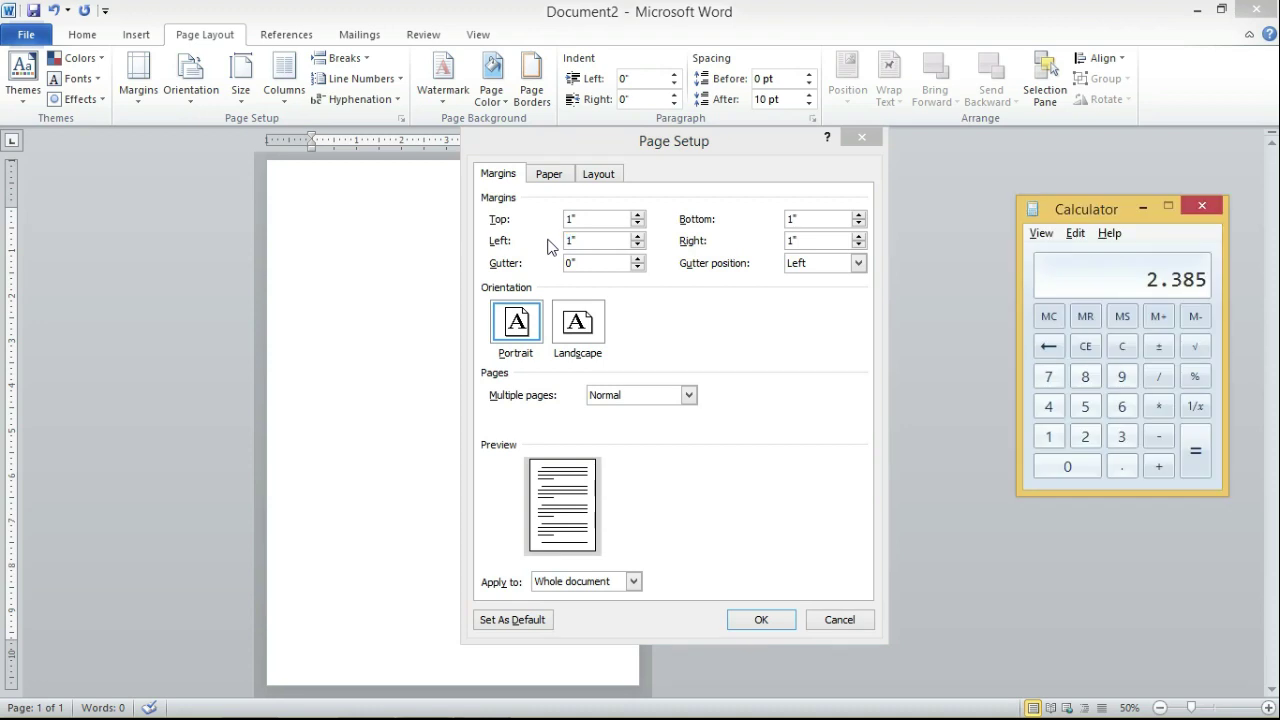
key("alt+Tab")
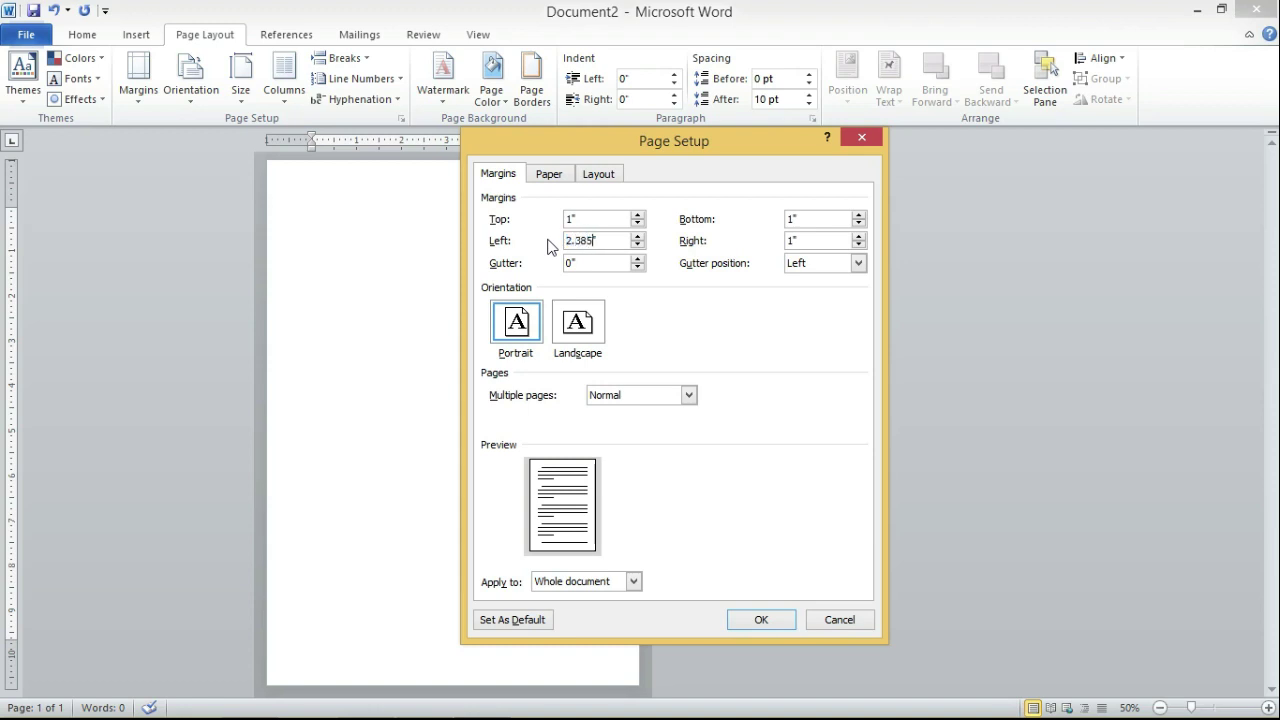
key("shift+Home")
key("ctrl+c")
key("Tab")
type("1")
key("ctrl+v")
Step: Check the A4 paper height in the page setup and subtract 2 from 11.69 in Calculator
key("alt+Tab")
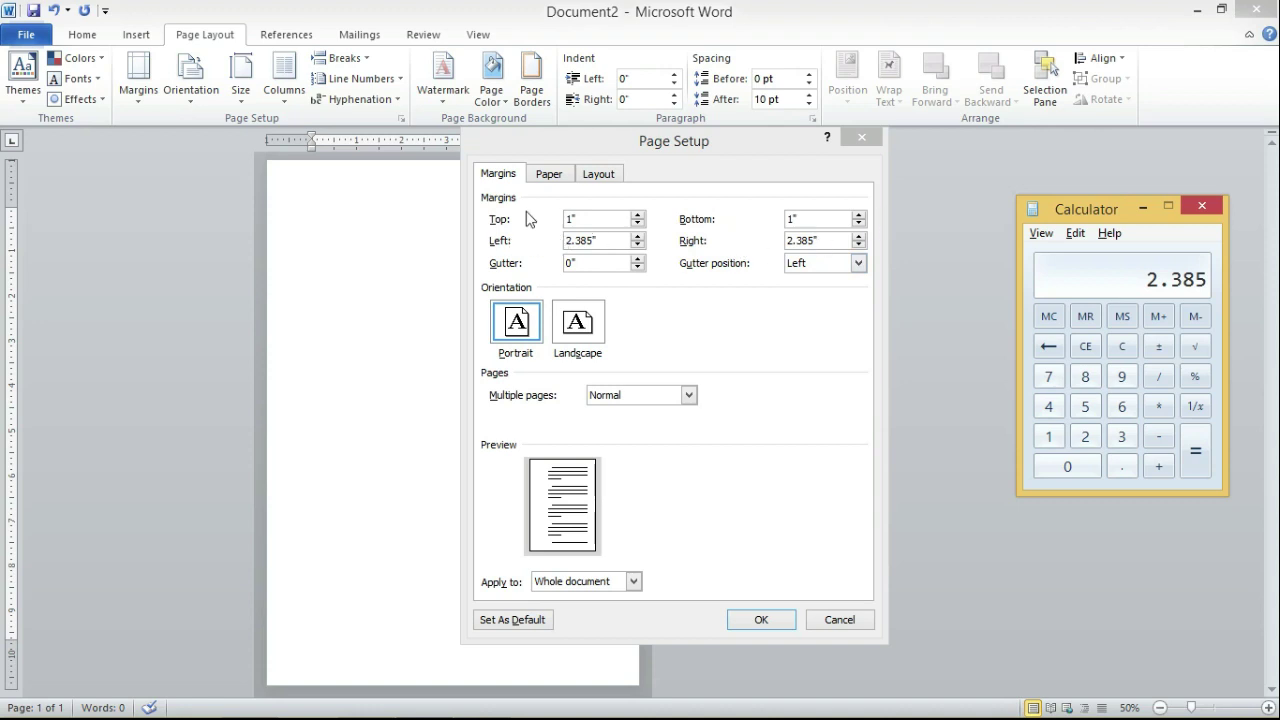
left_click(546, 175)
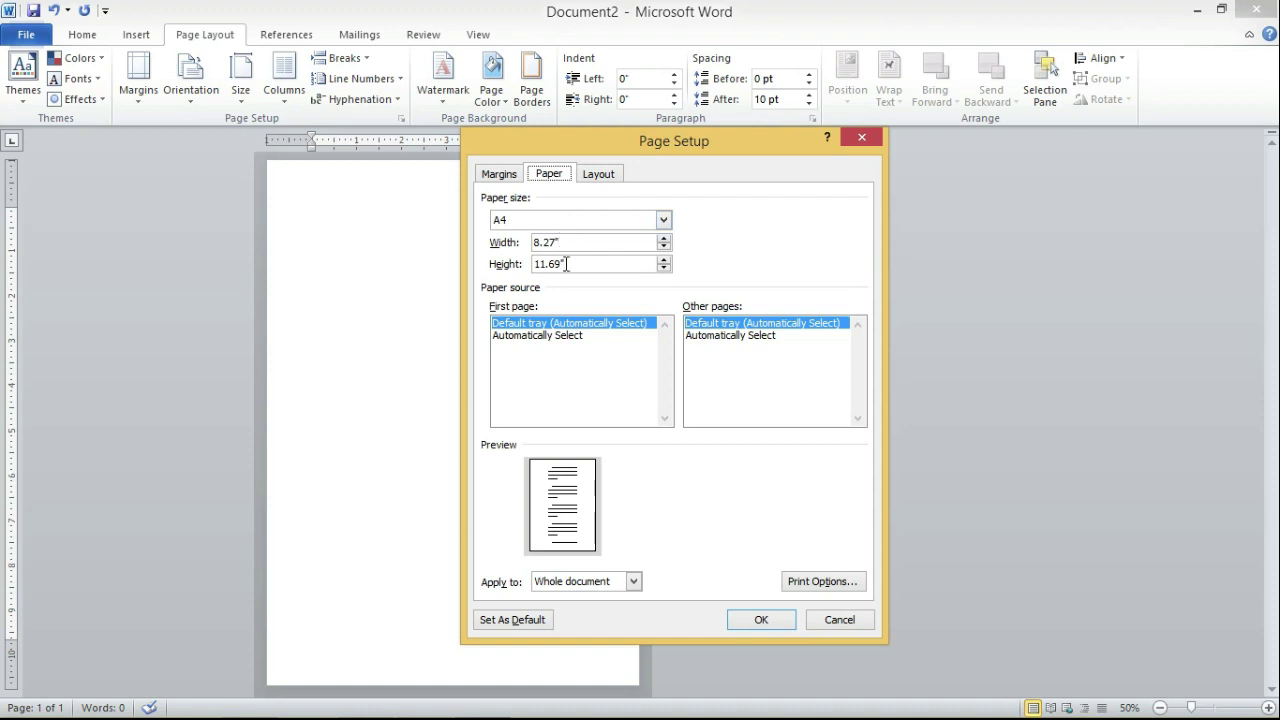
key("alt+Tab")
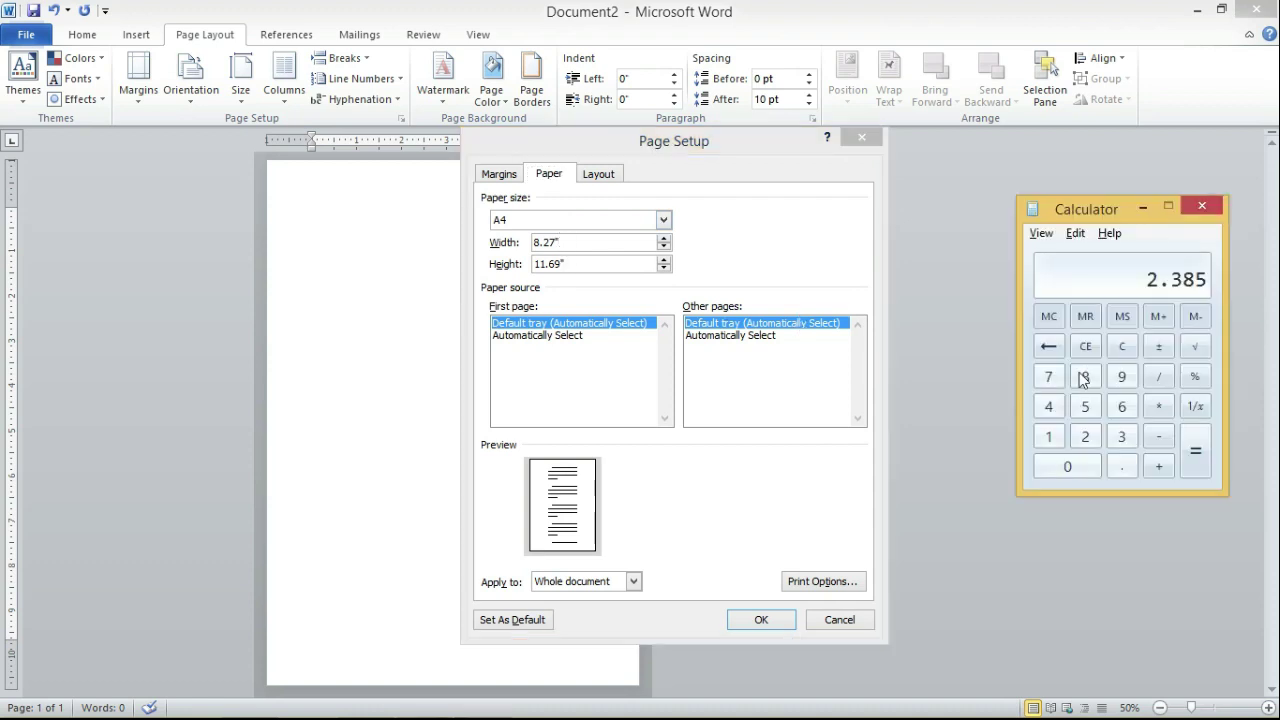
left_click(1122, 346)
double_click(1048, 440)
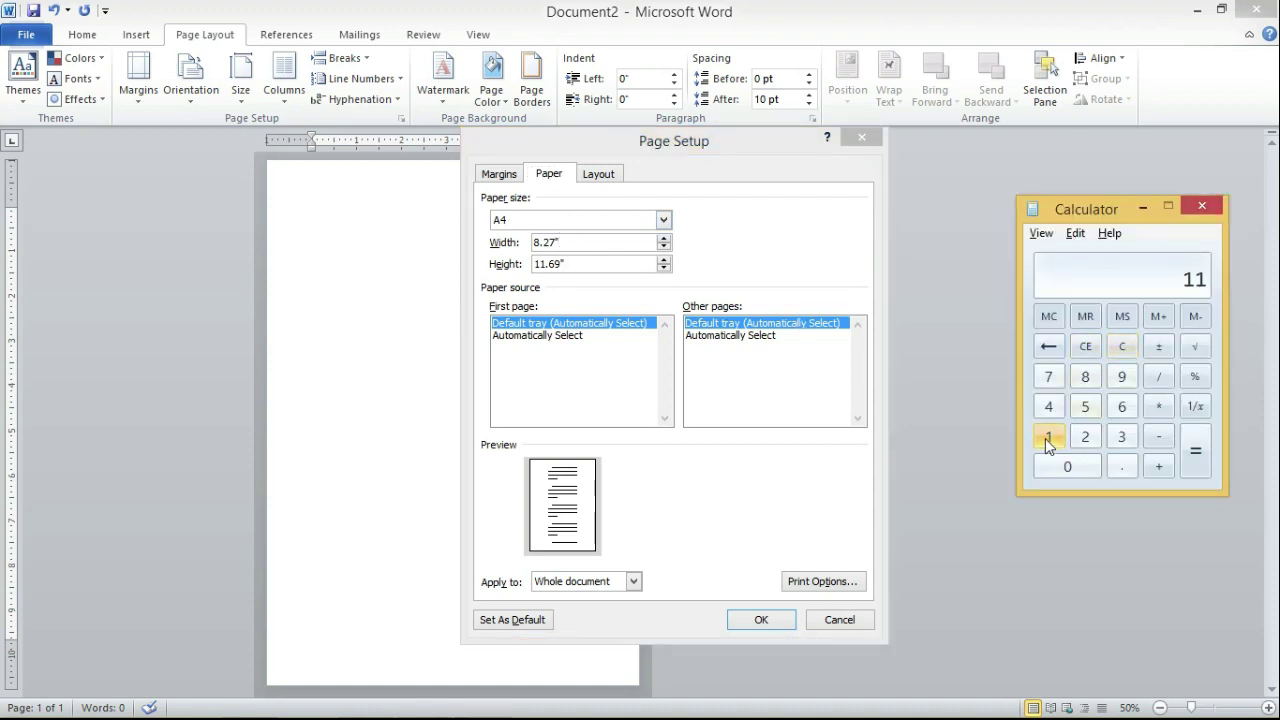
left_click(1122, 467)
left_click(1122, 406)
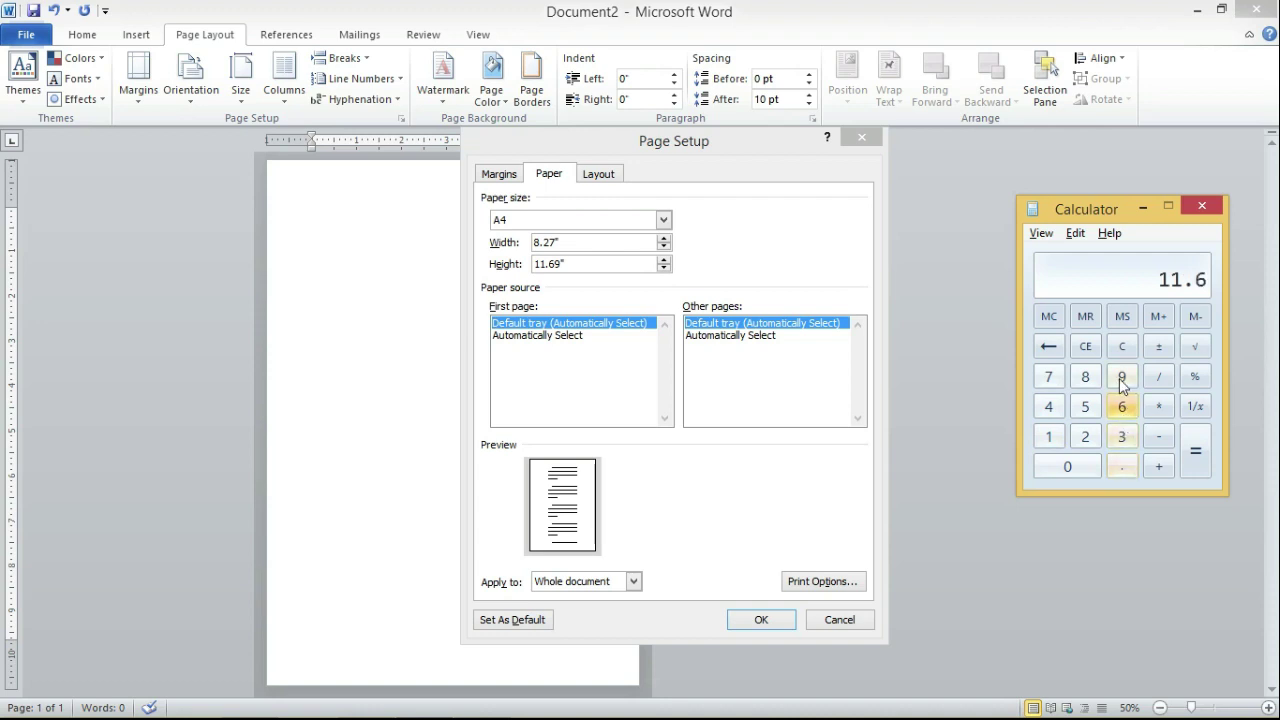
left_click(1122, 376)
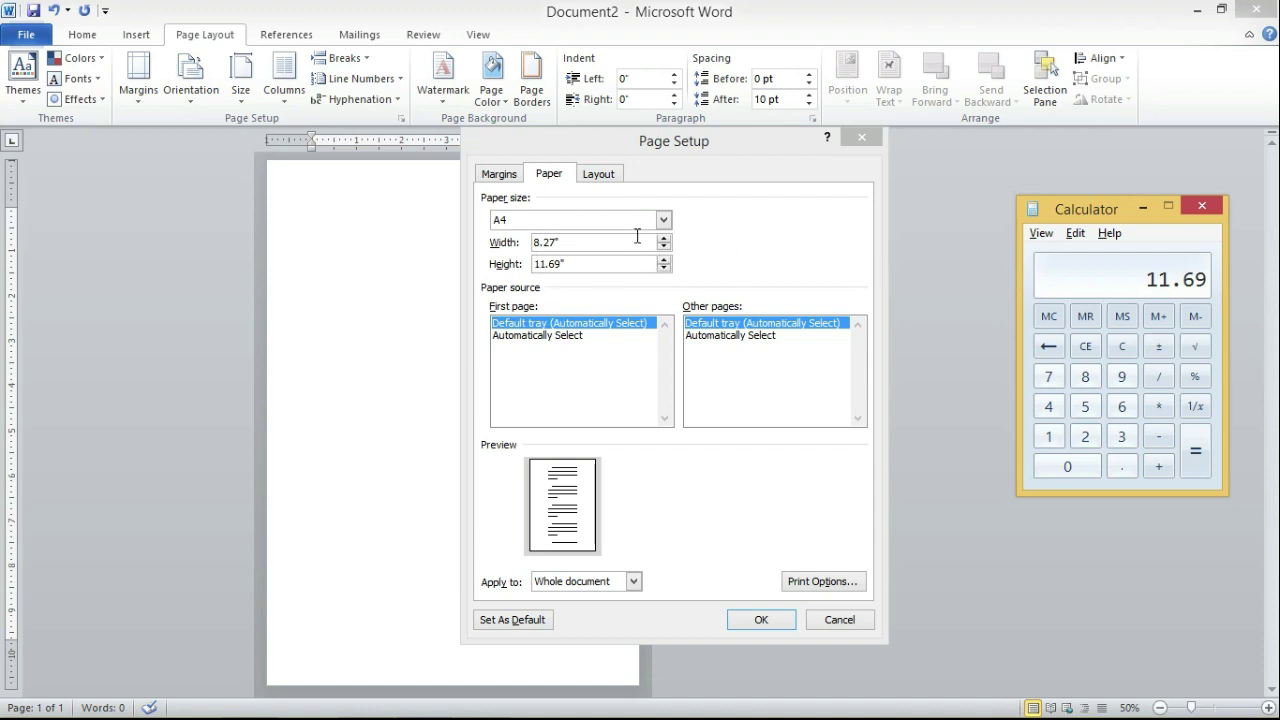
left_click(1159, 436)
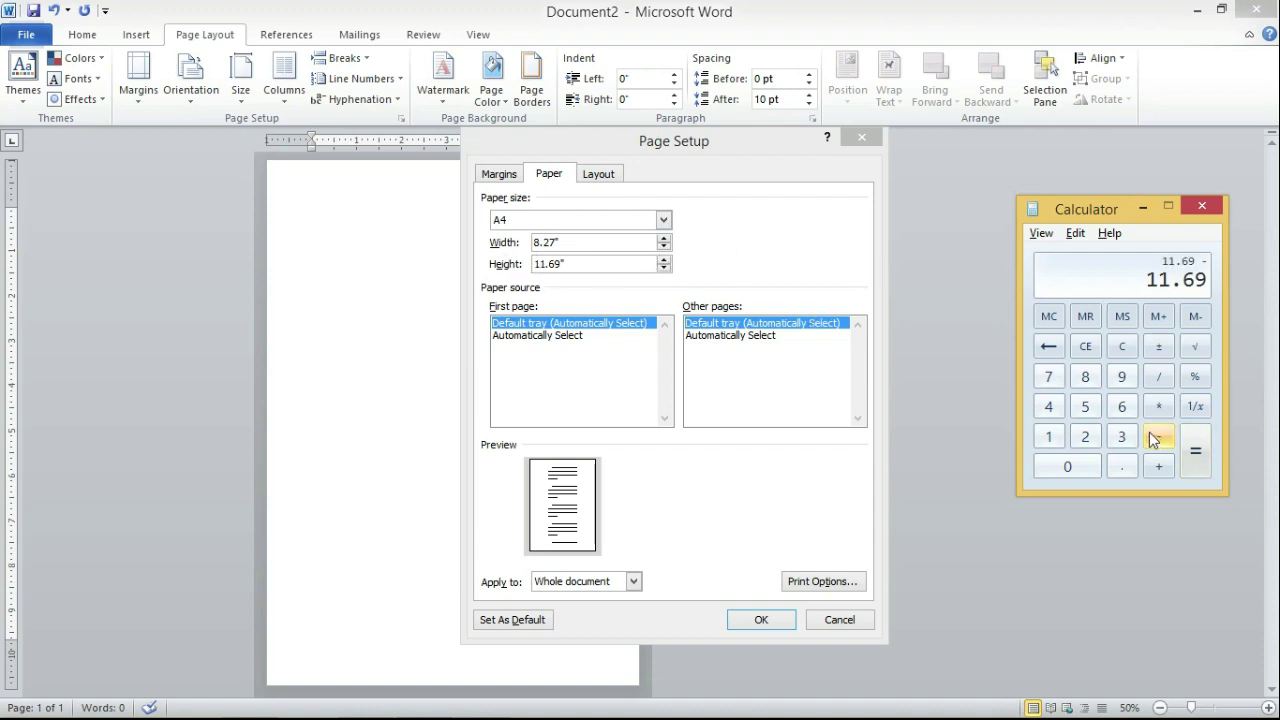
left_click(1085, 437)
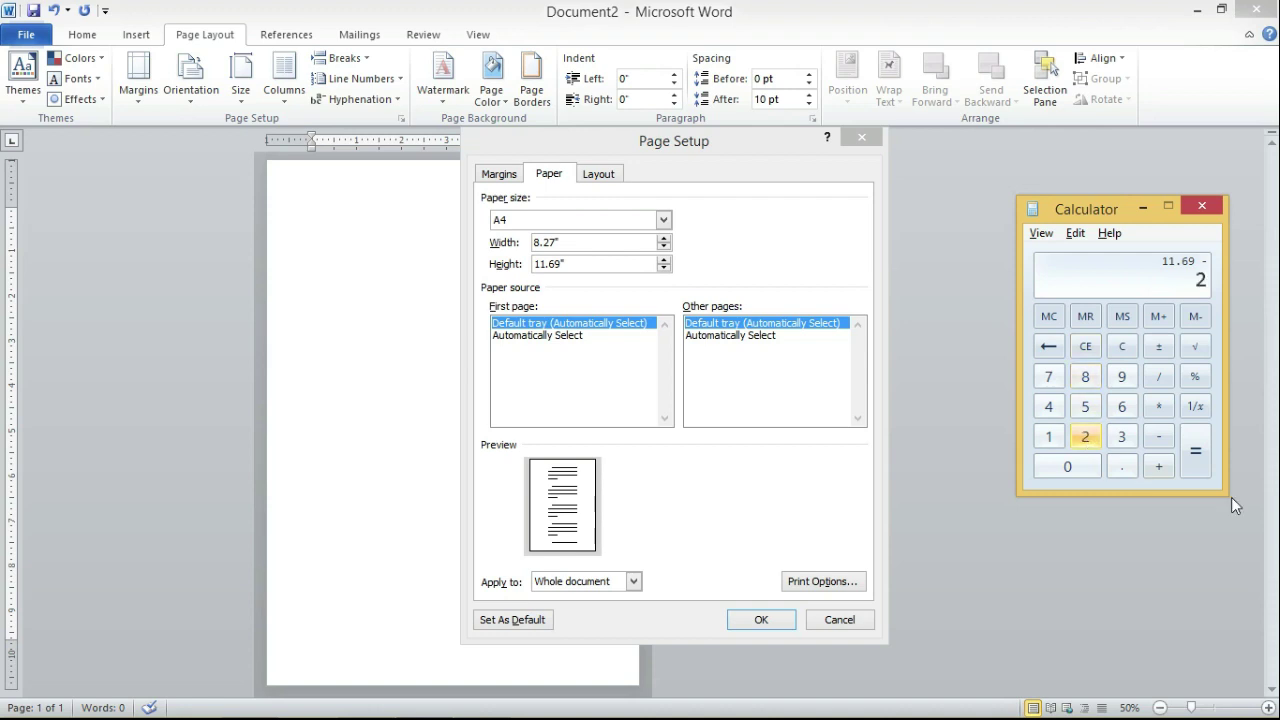
left_click(1196, 452)
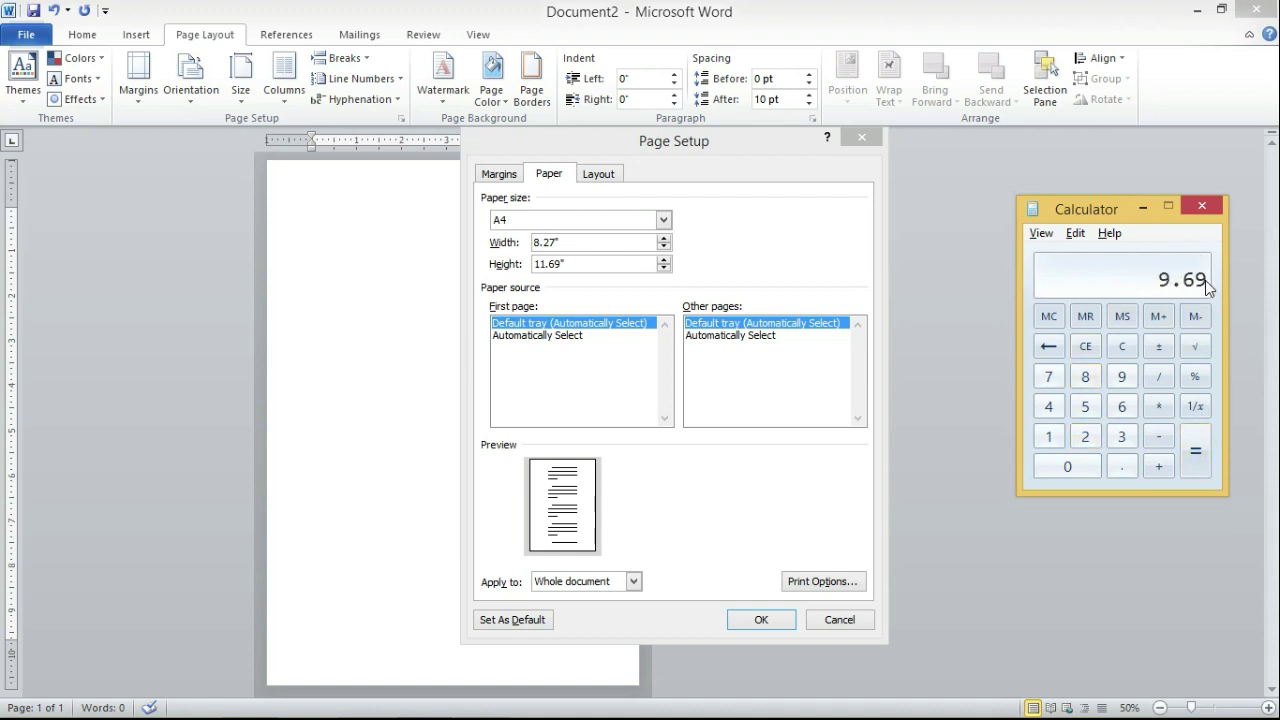
Step: Halve the remaining height in Calculator to work out each top and bottom margin
left_click(1159, 376)
left_click(1088, 438)
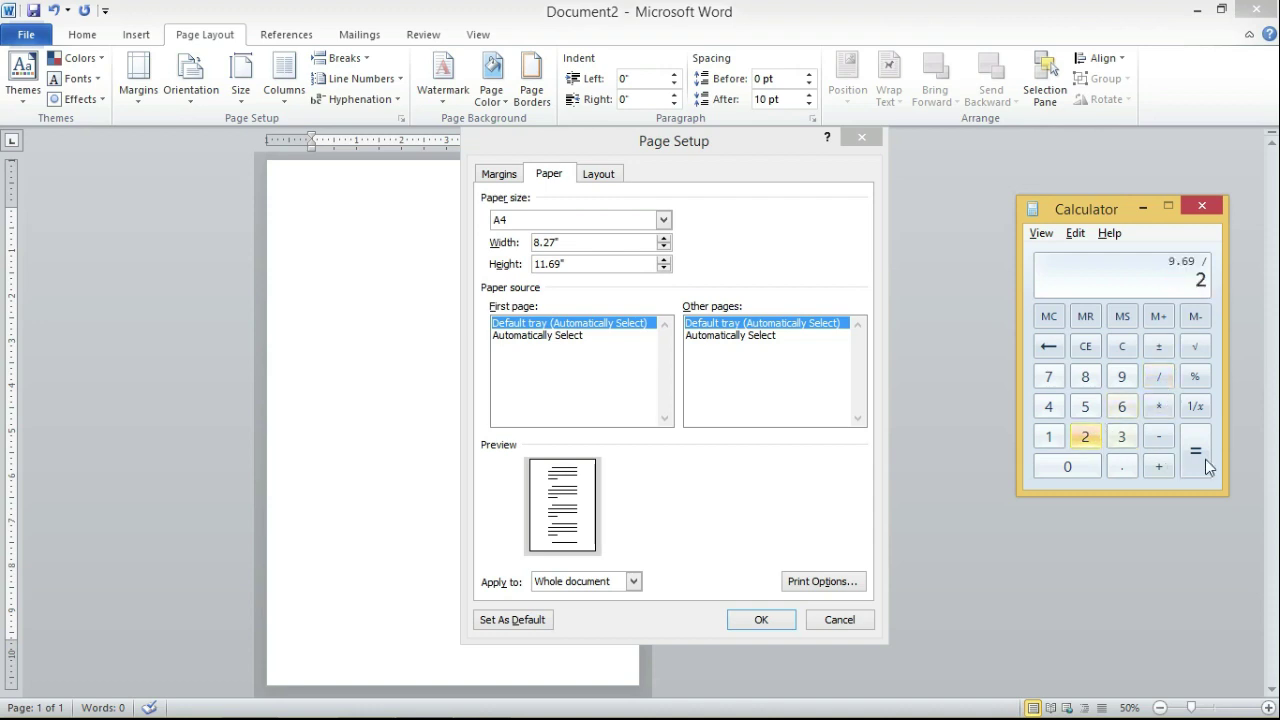
left_click(1198, 458)
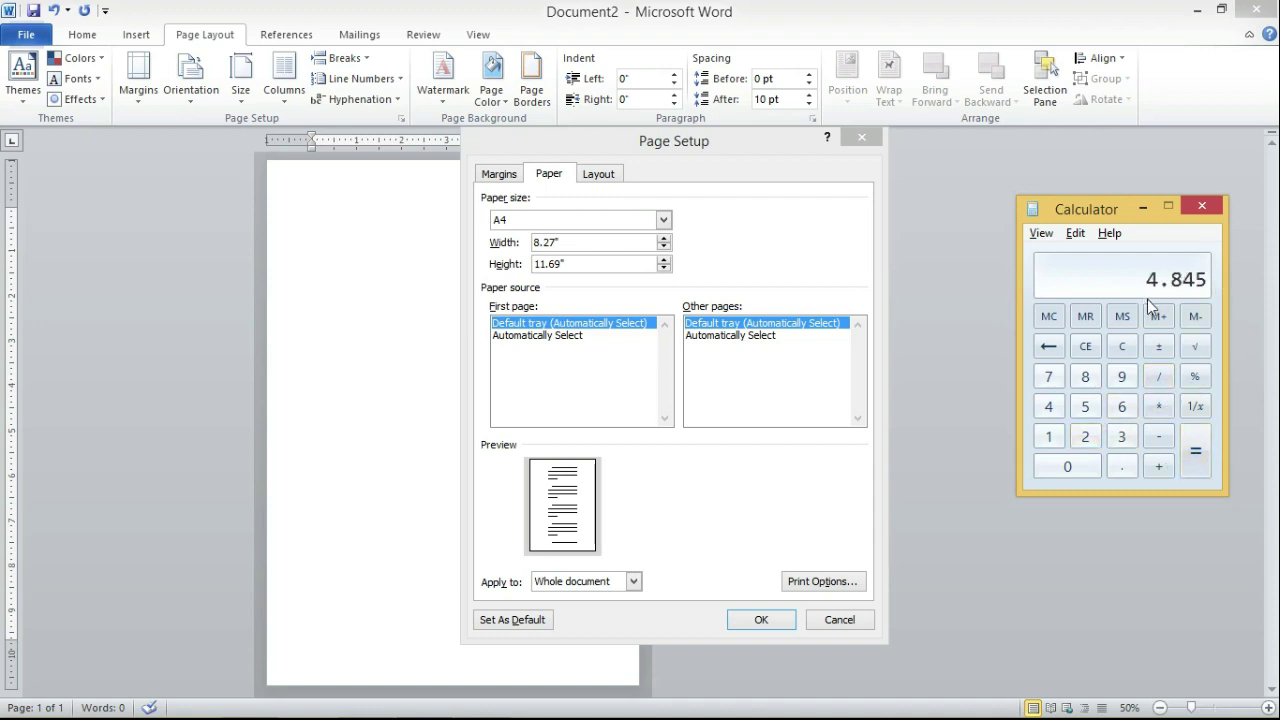
Step: Return to the margin settings in the page setup and set both the top and bottom margins to 4.845"
left_click(500, 177)
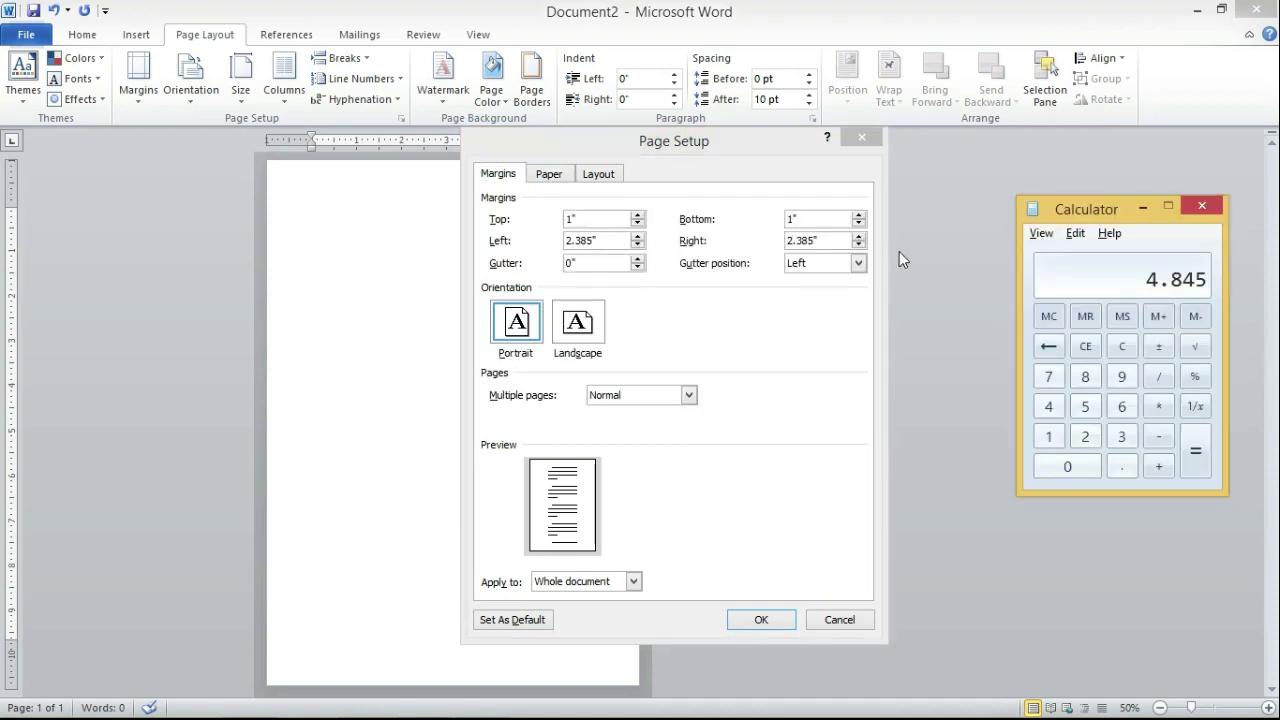
left_click(690, 242)
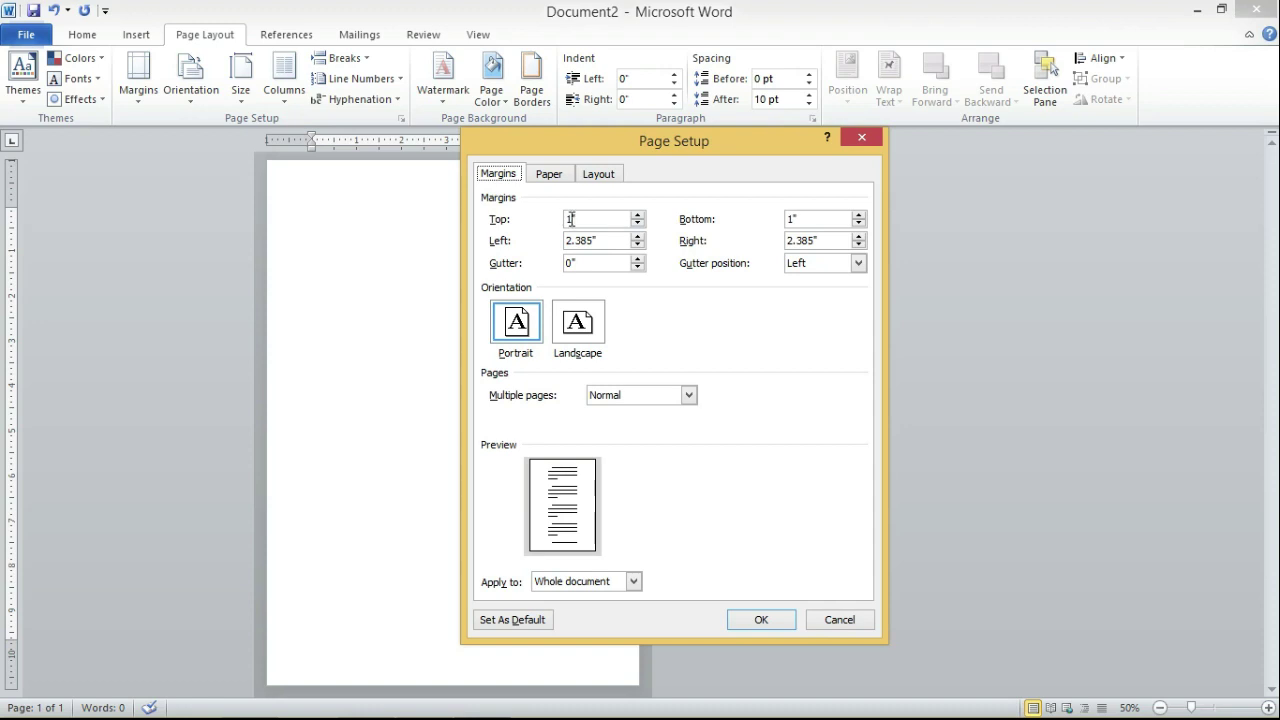
key("Tab")
key("alt+Tab")
key("alt+Tab")
type("45")
key("shift+Home")
key("ctrl+c")
key("Tab")
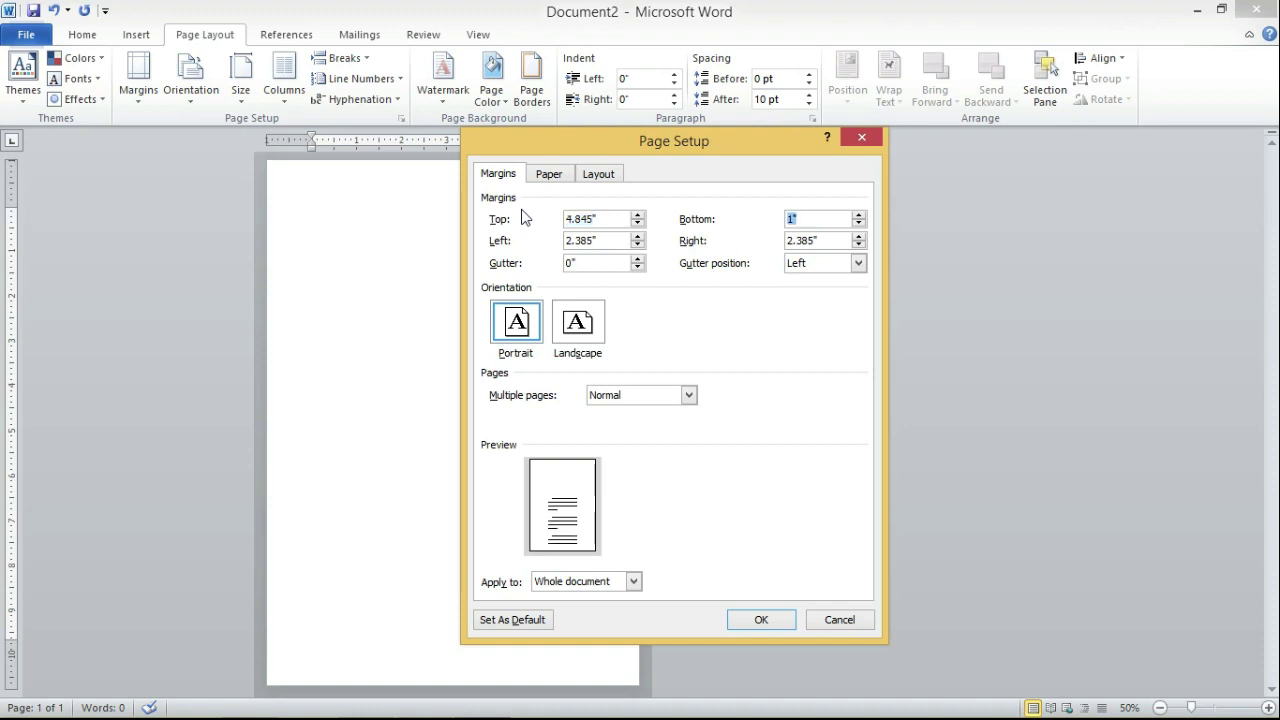
key("BackSpace")
key("ctrl+v")
Step: Close Calculator and apply the page setup to the whole document
key("alt+Tab")
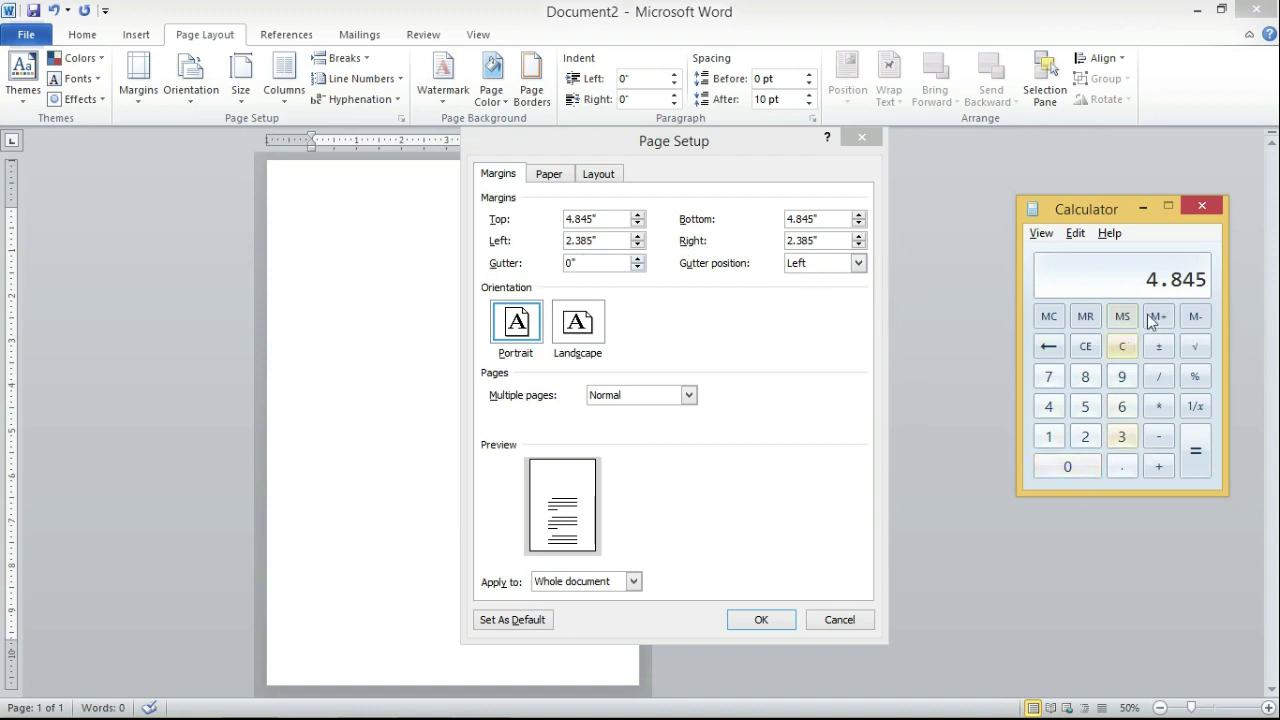
left_click(1203, 207)
left_click(766, 620)
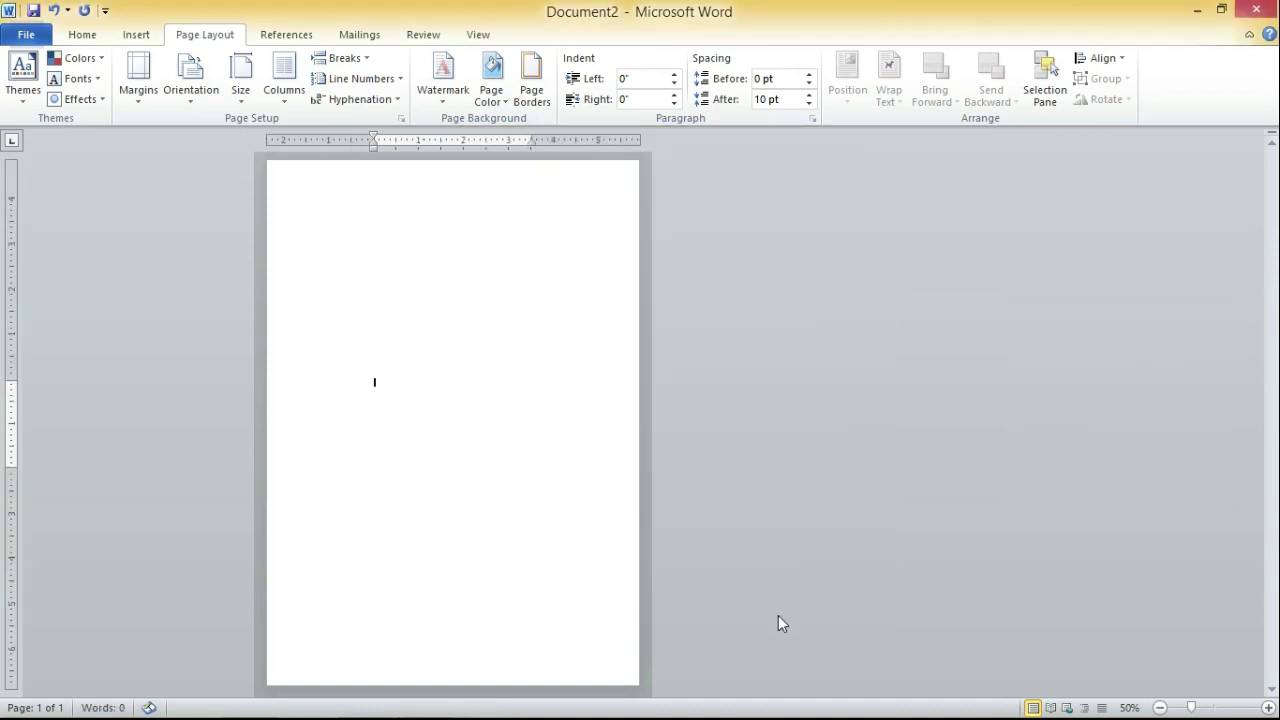
Step: Reopen the page setup, review the custom margins, paper size and layout preview, and close it
left_click(142, 104)
left_click(223, 517)
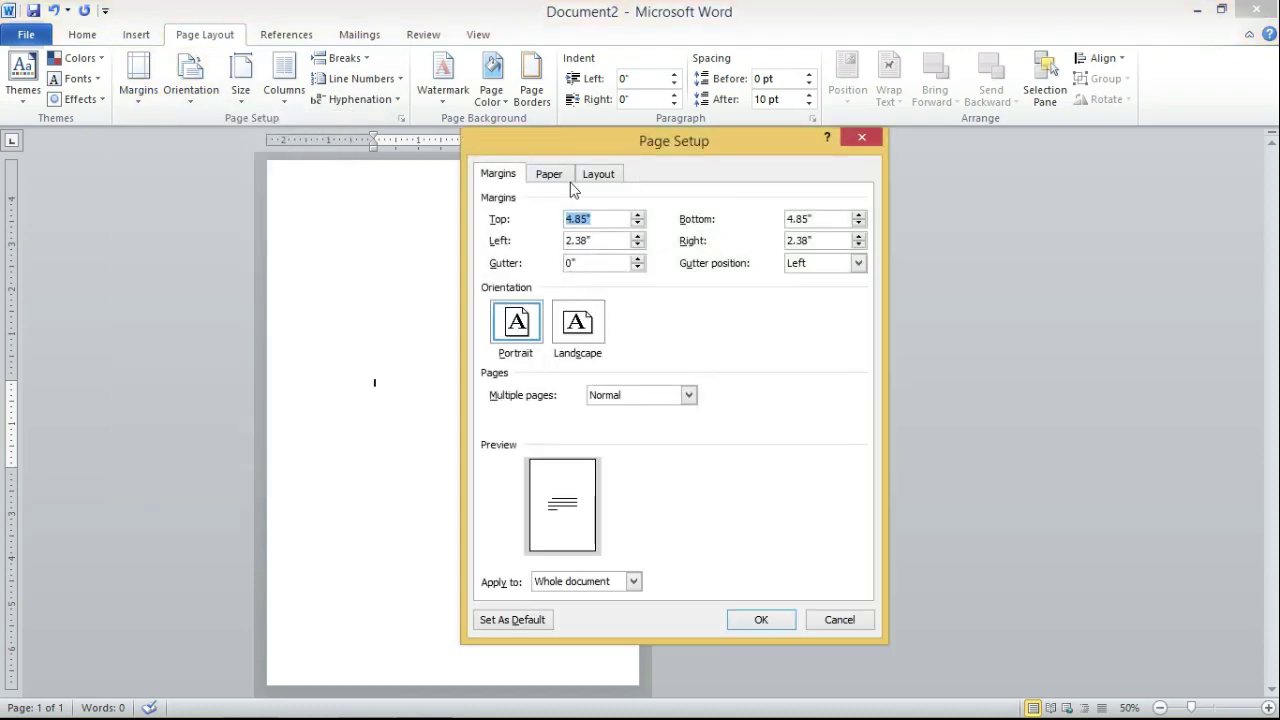
left_click(550, 175)
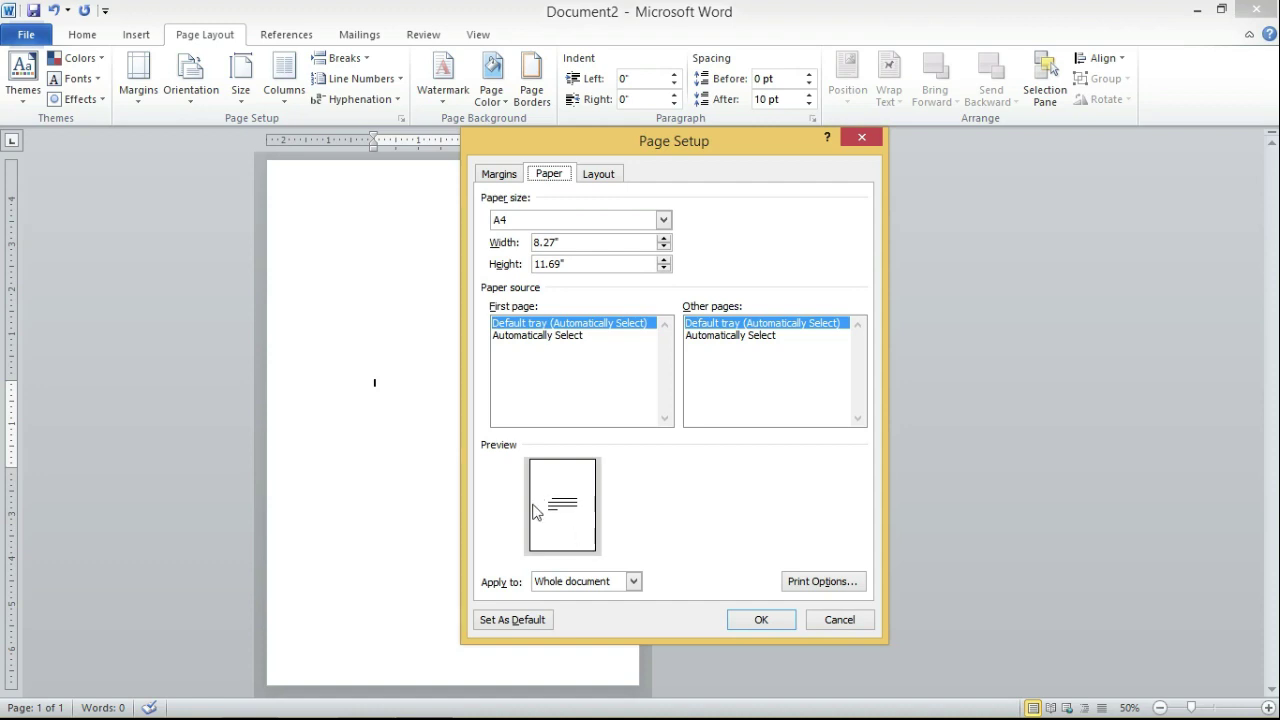
left_click(778, 620)
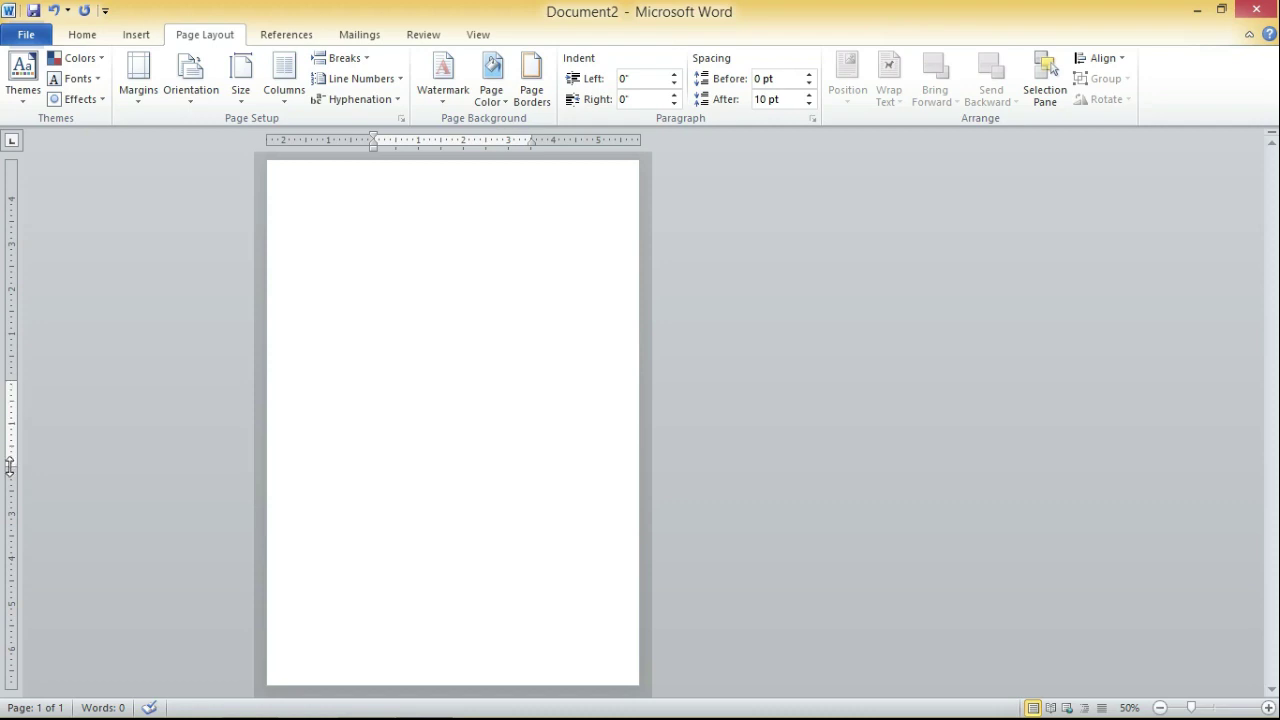
Step: Zoom the page to 80% to inspect the text area's extent on the rulers
scroll(9, 466, "up", 1)
scroll(9, 466, "up", 2)
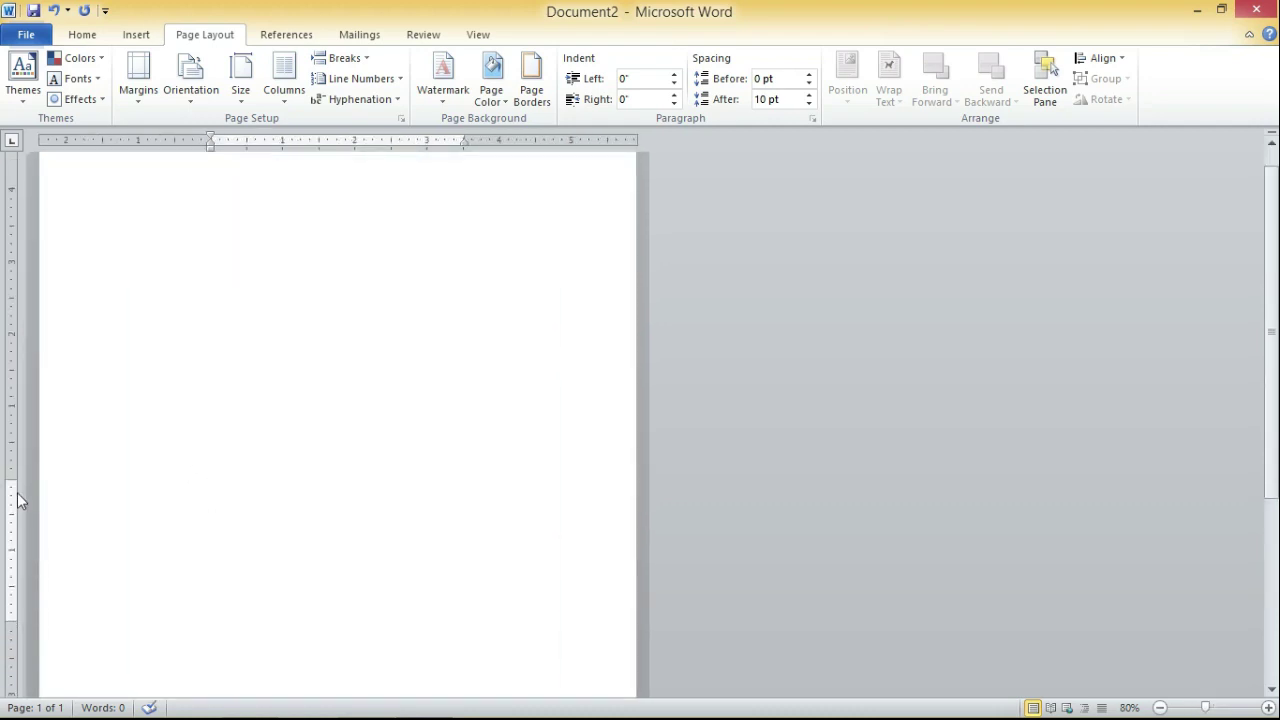